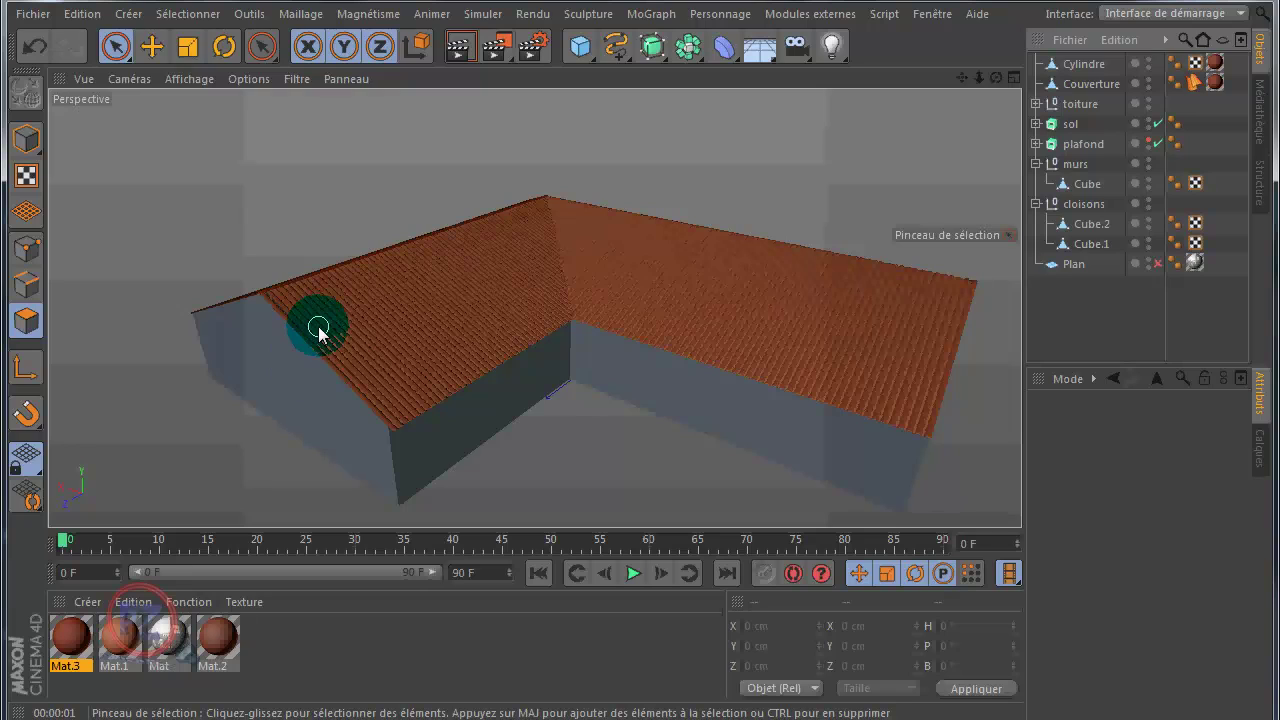
# Examine the tiled roof and its ridge tiles up close, from the gable end and along the ridge
pyautogui.scroll(5, 314, 323)
pyautogui.scroll(6, 294, 288)
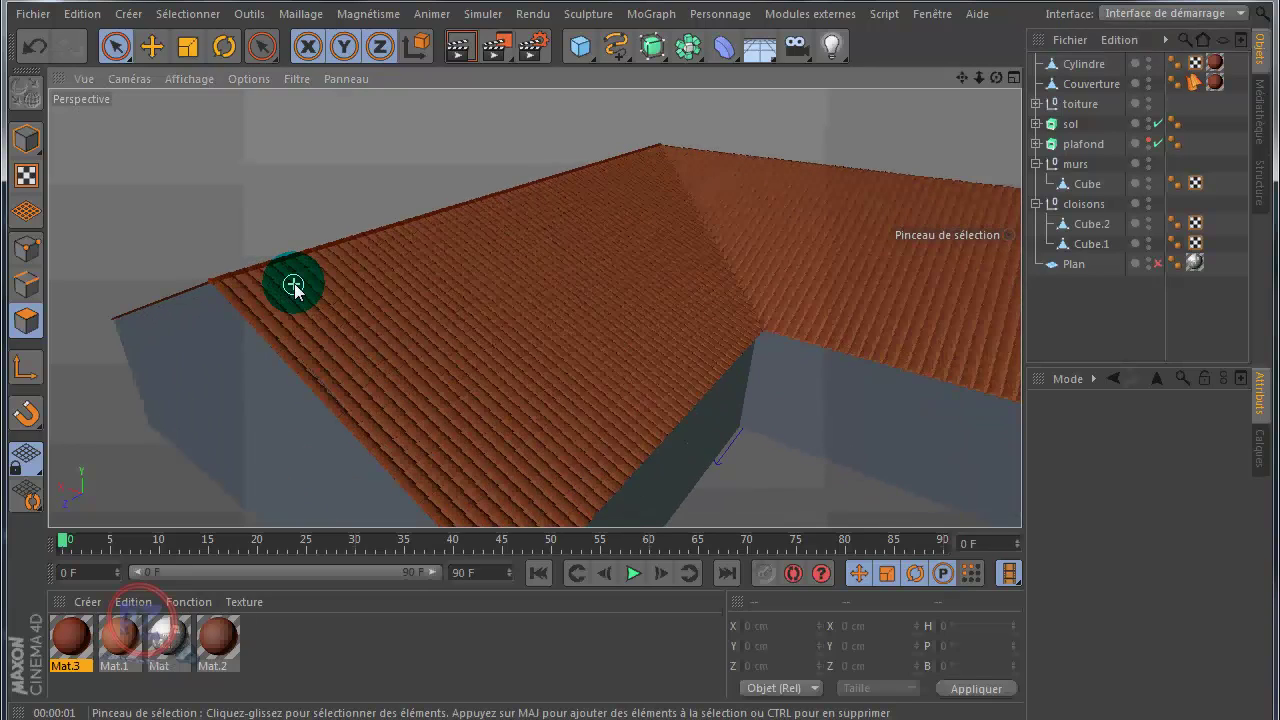
pyautogui.scroll(6, 280, 262)
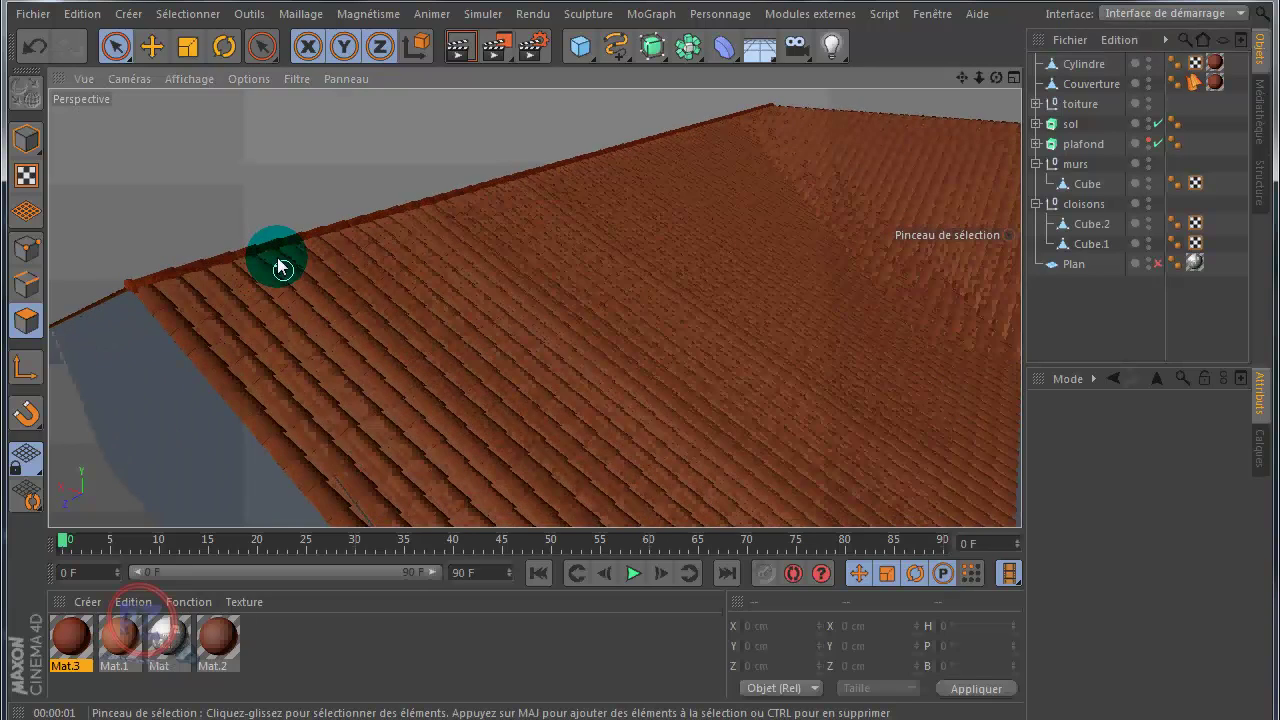
pyautogui.scroll(2, 238, 260)
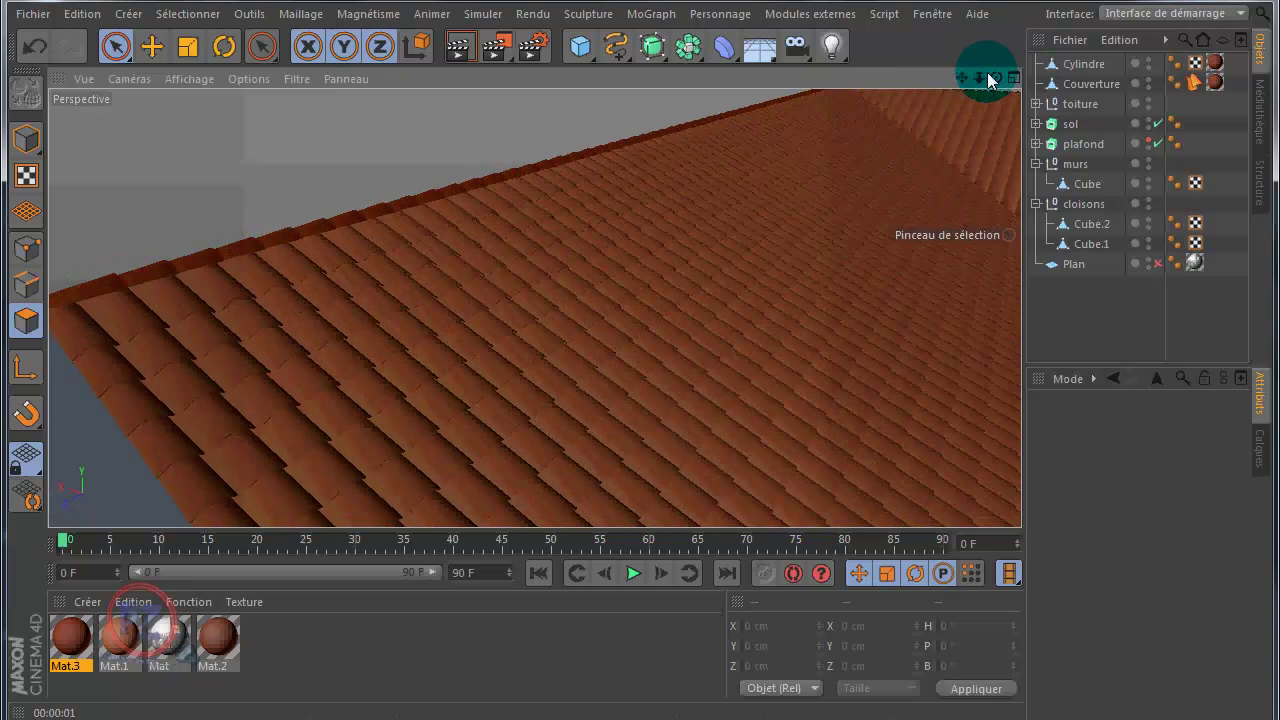
pyautogui.moveTo(958, 80); pyautogui.dragTo(641, 381)
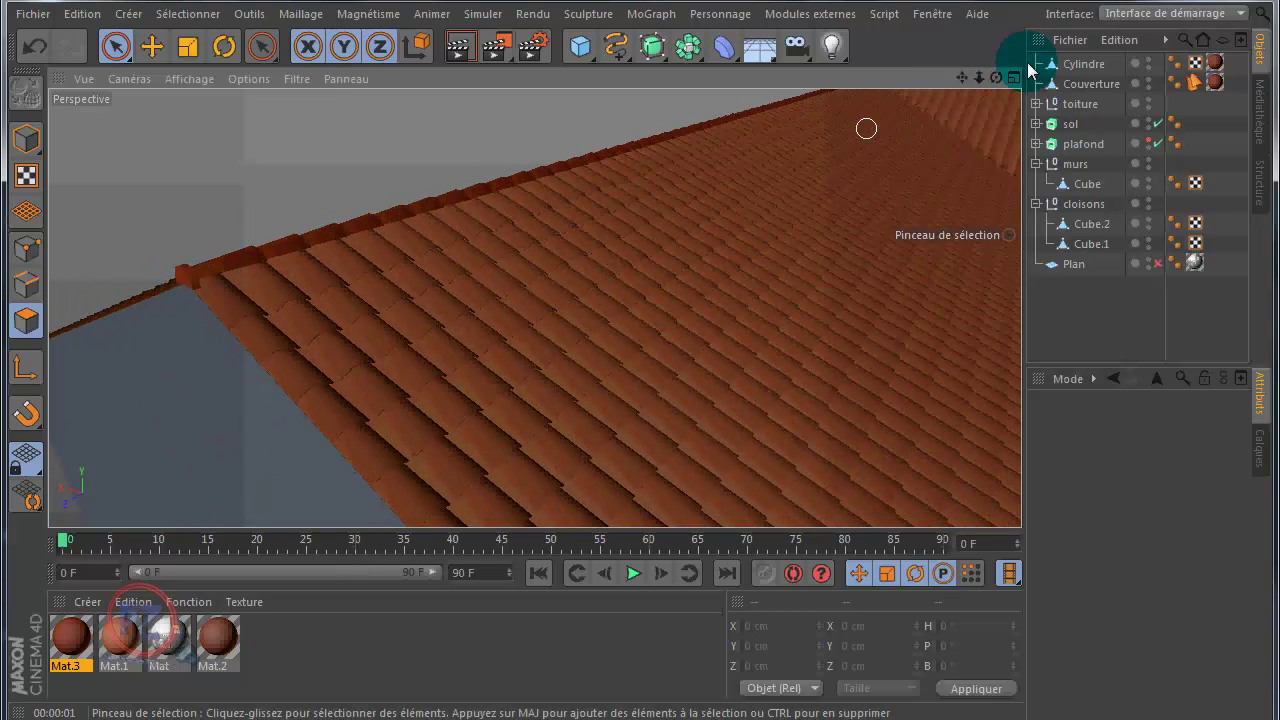
pyautogui.moveTo(1000, 81); pyautogui.dragTo(640, 379)
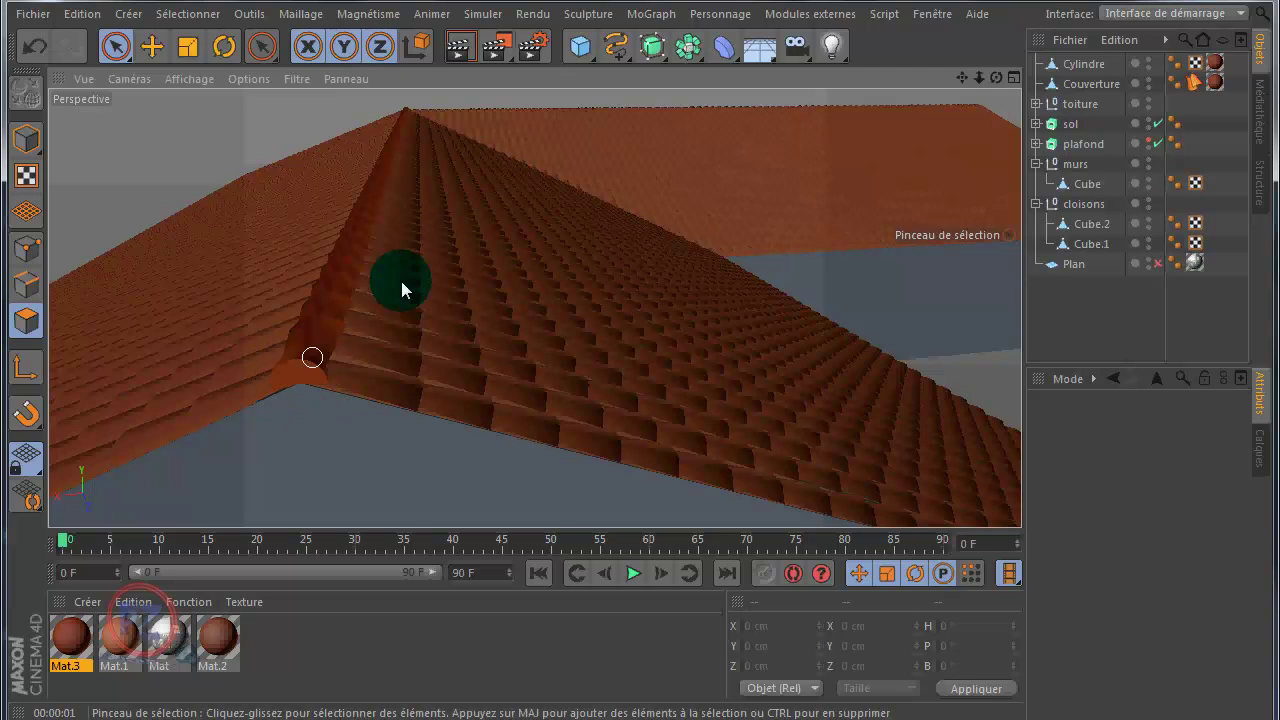
pyautogui.scroll(-5, 895, 127)
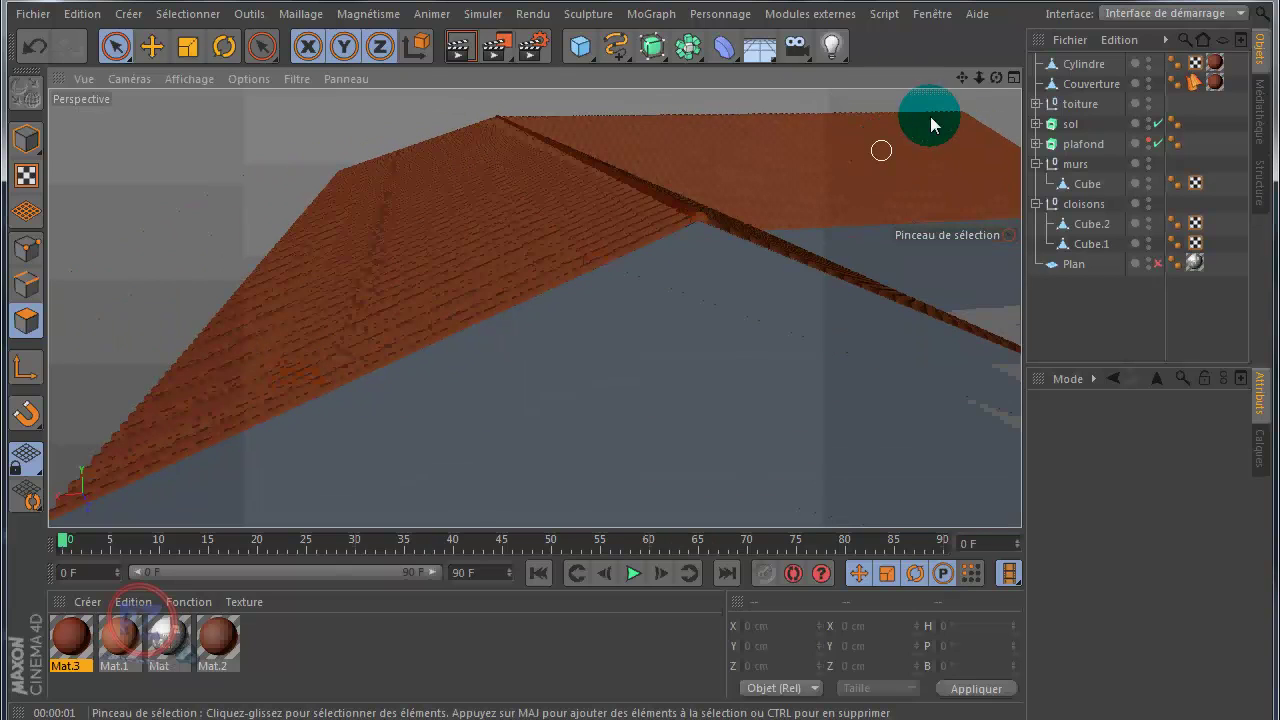
pyautogui.moveTo(997, 78); pyautogui.dragTo(640, 379)
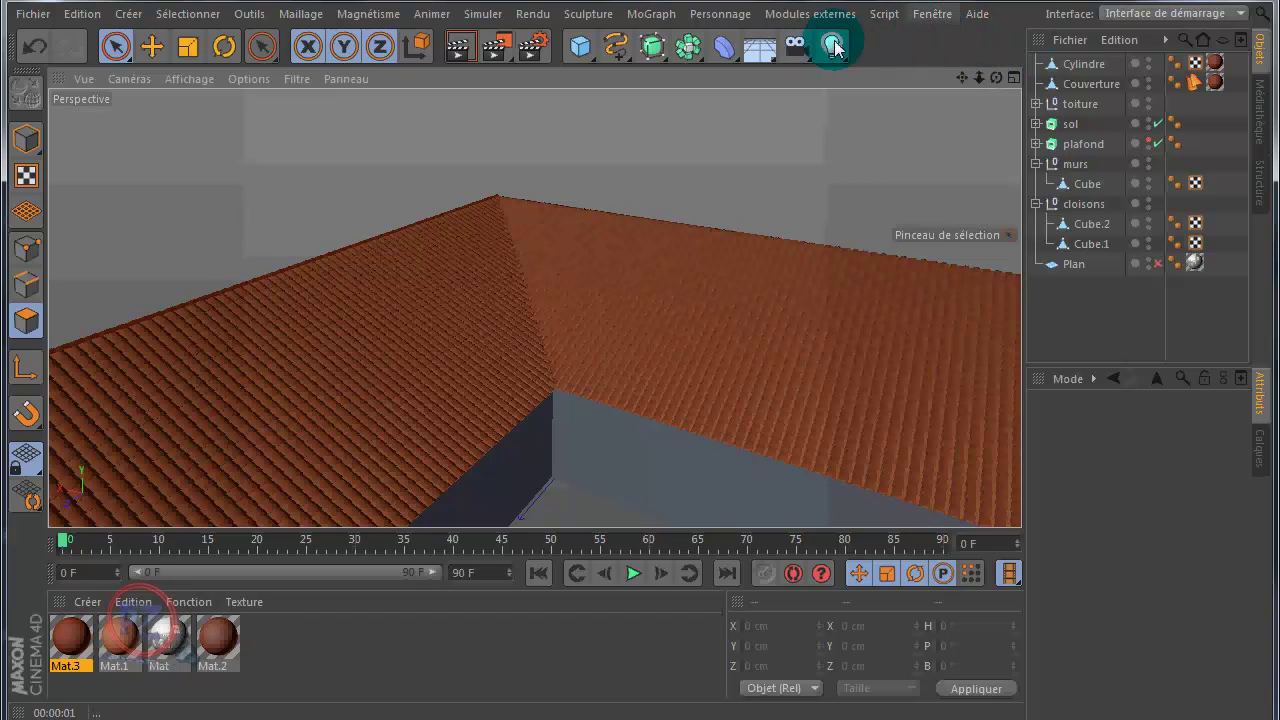
# Launch the TuileGEN plugin and, in model mode with the Move tool, create a new Tuile Canal covering
pyautogui.click(806, 14)
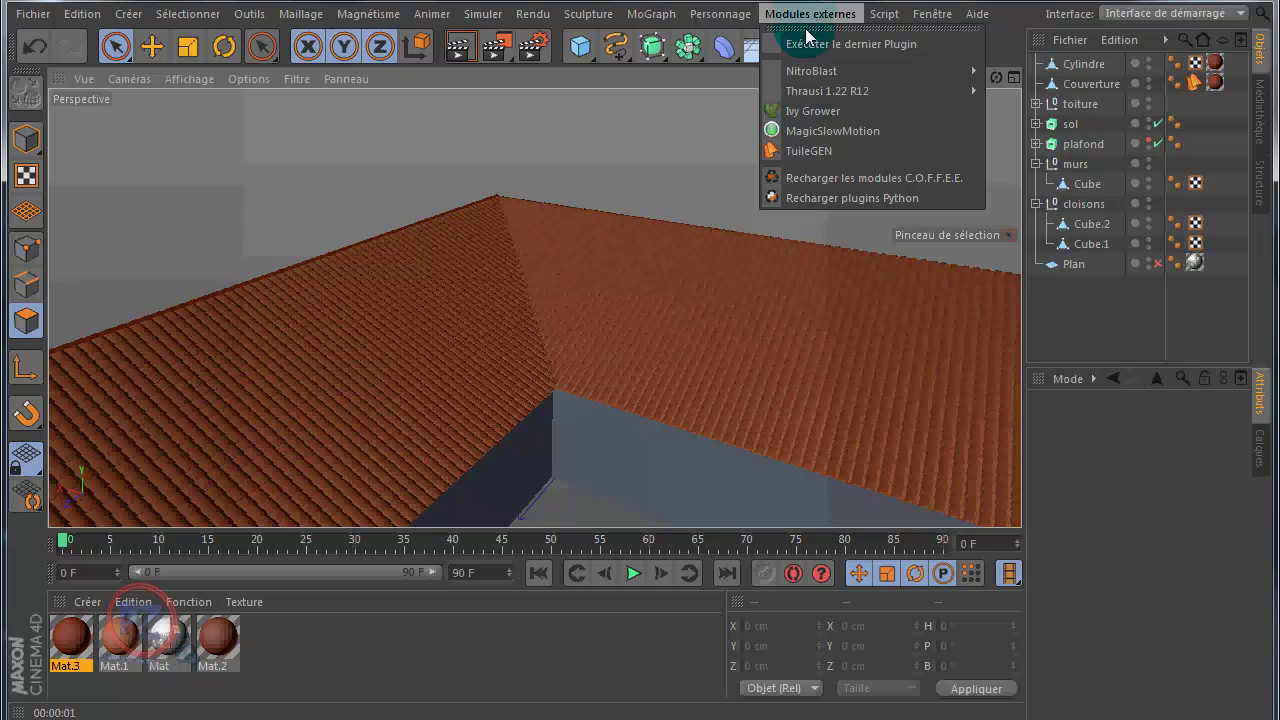
pyautogui.click(815, 152)
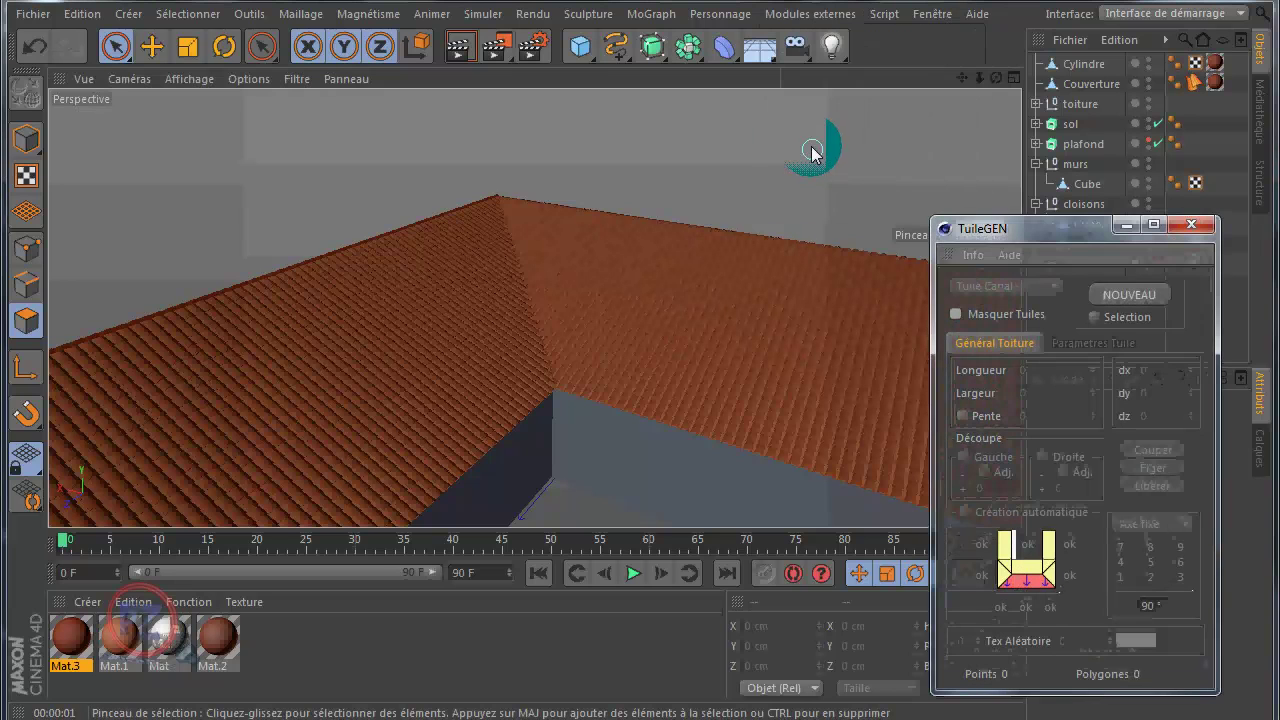
pyautogui.moveTo(1052, 230); pyautogui.dragTo(890, 143)
pyautogui.click(27, 138)
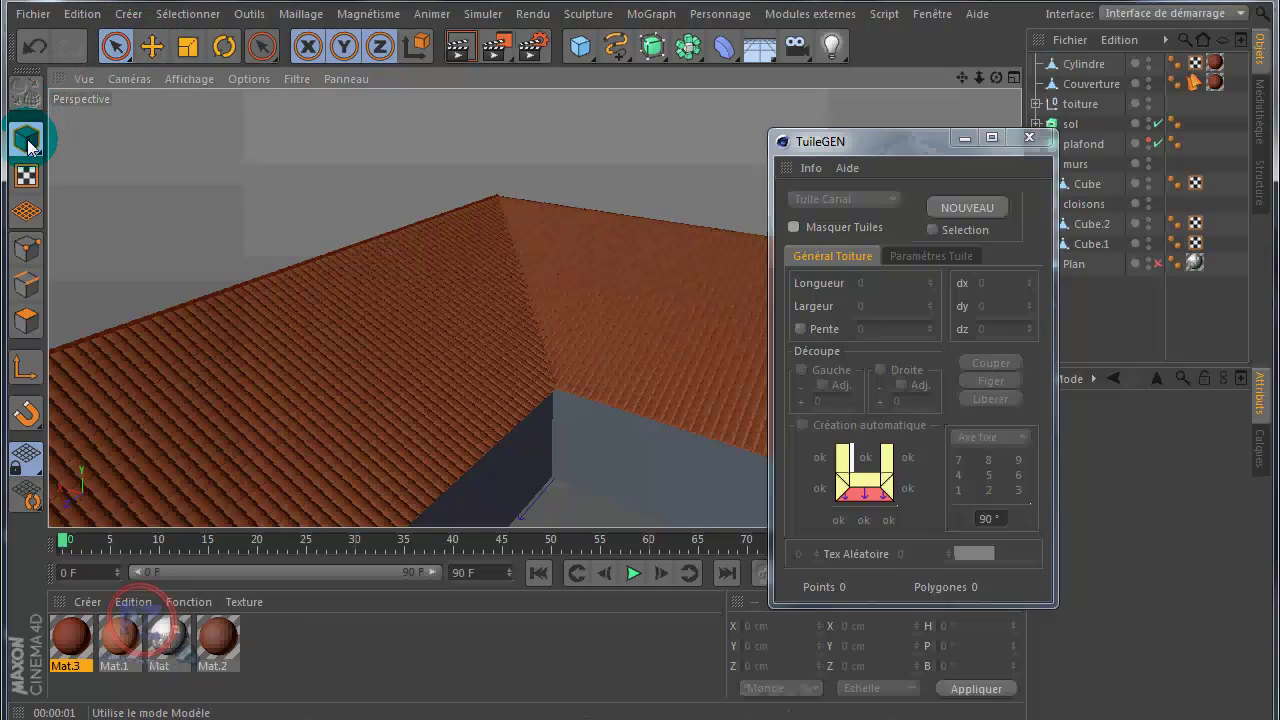
pyautogui.click(151, 46)
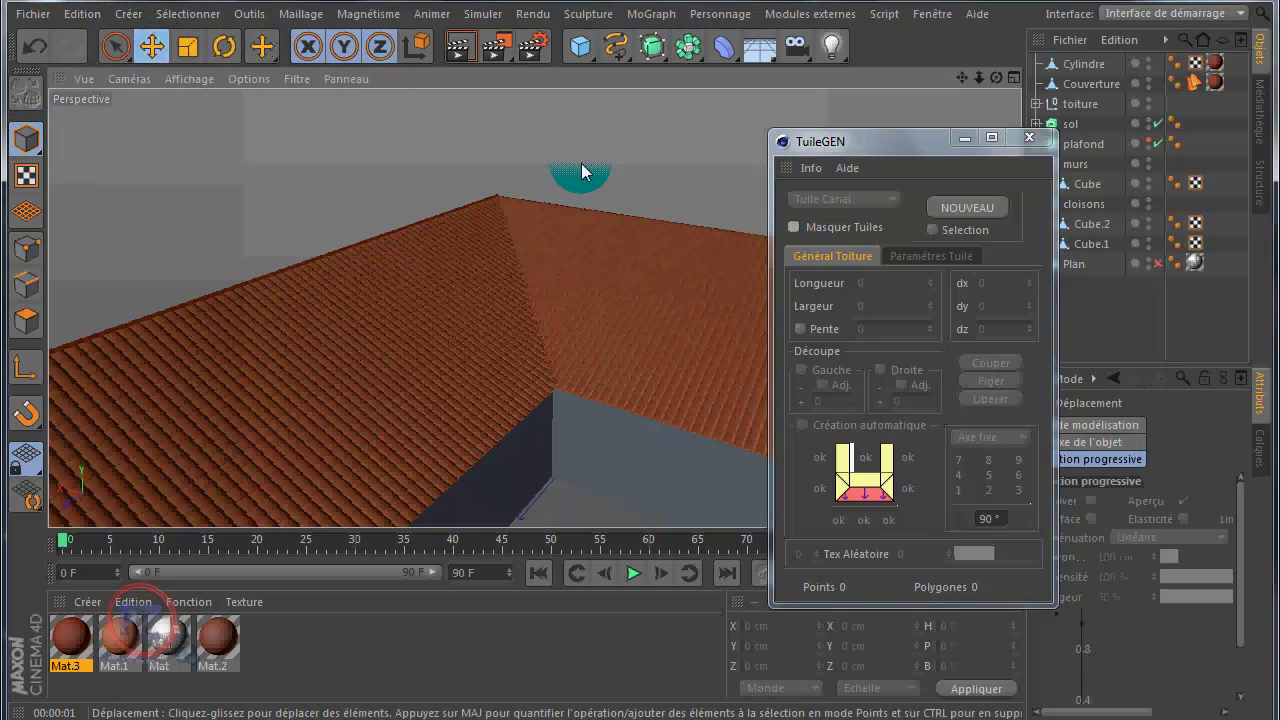
pyautogui.moveTo(922, 152); pyautogui.dragTo(937, 124)
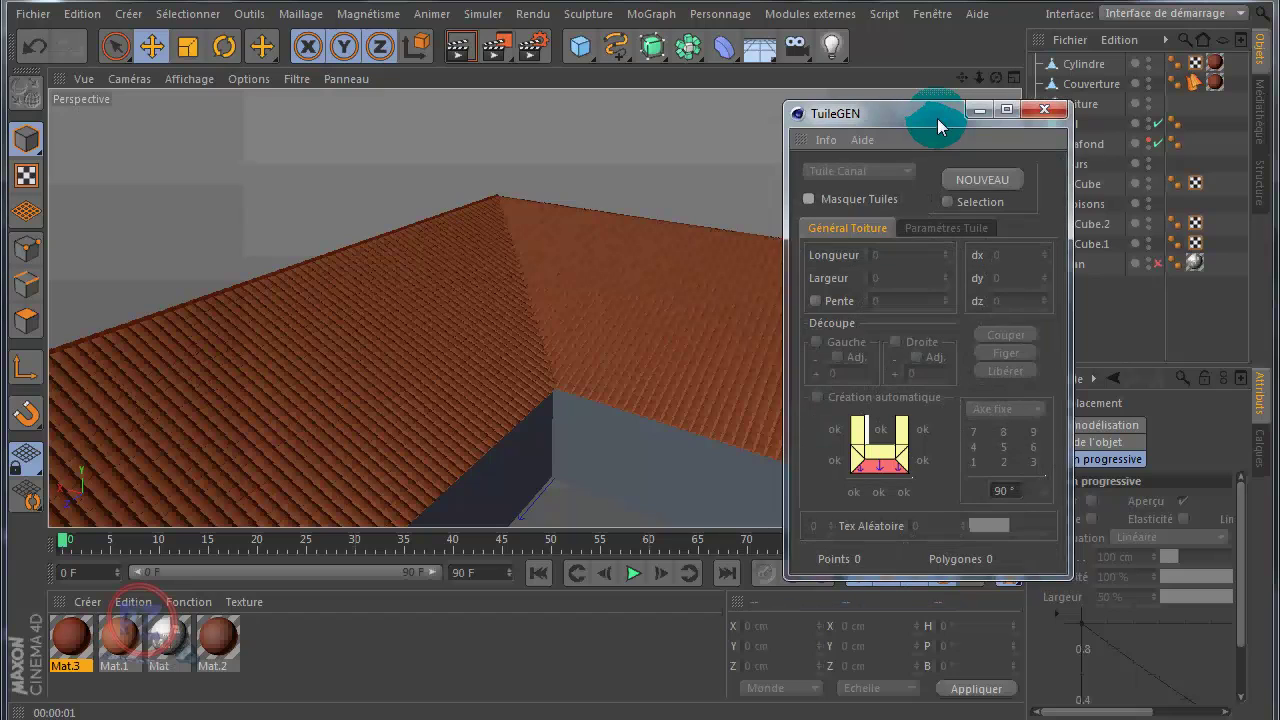
pyautogui.click(977, 188)
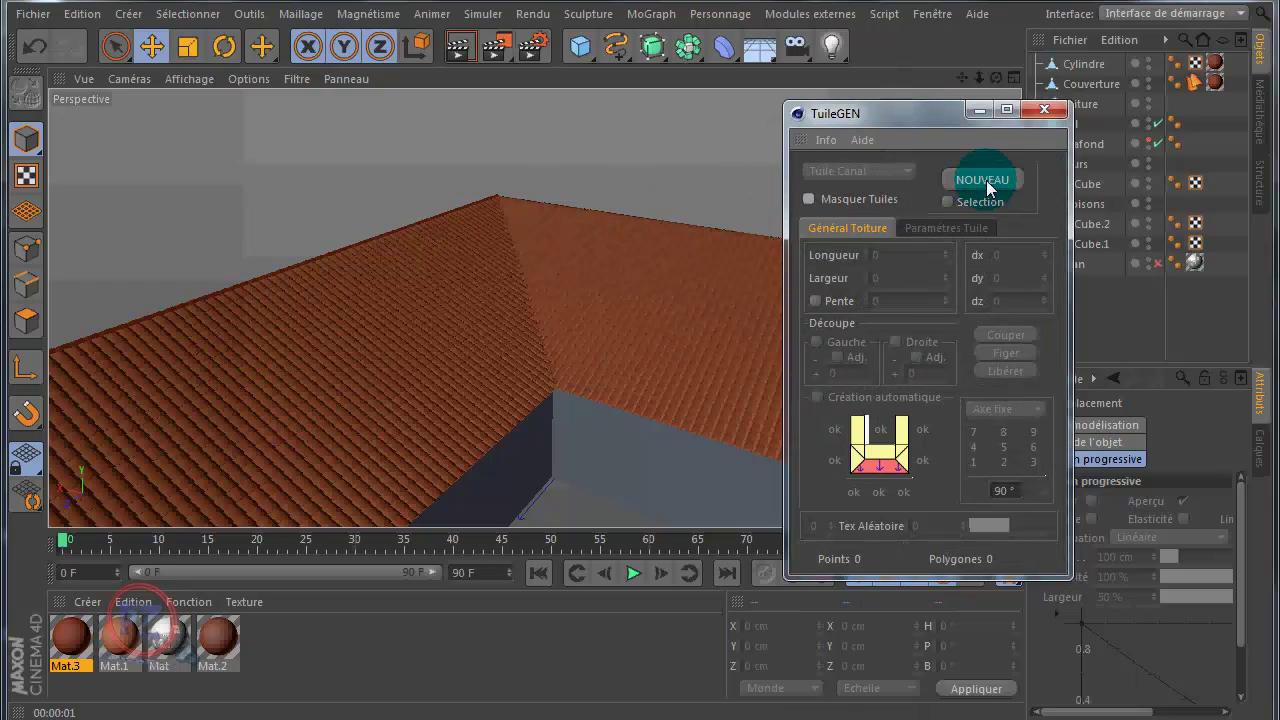
pyautogui.click(985, 187)
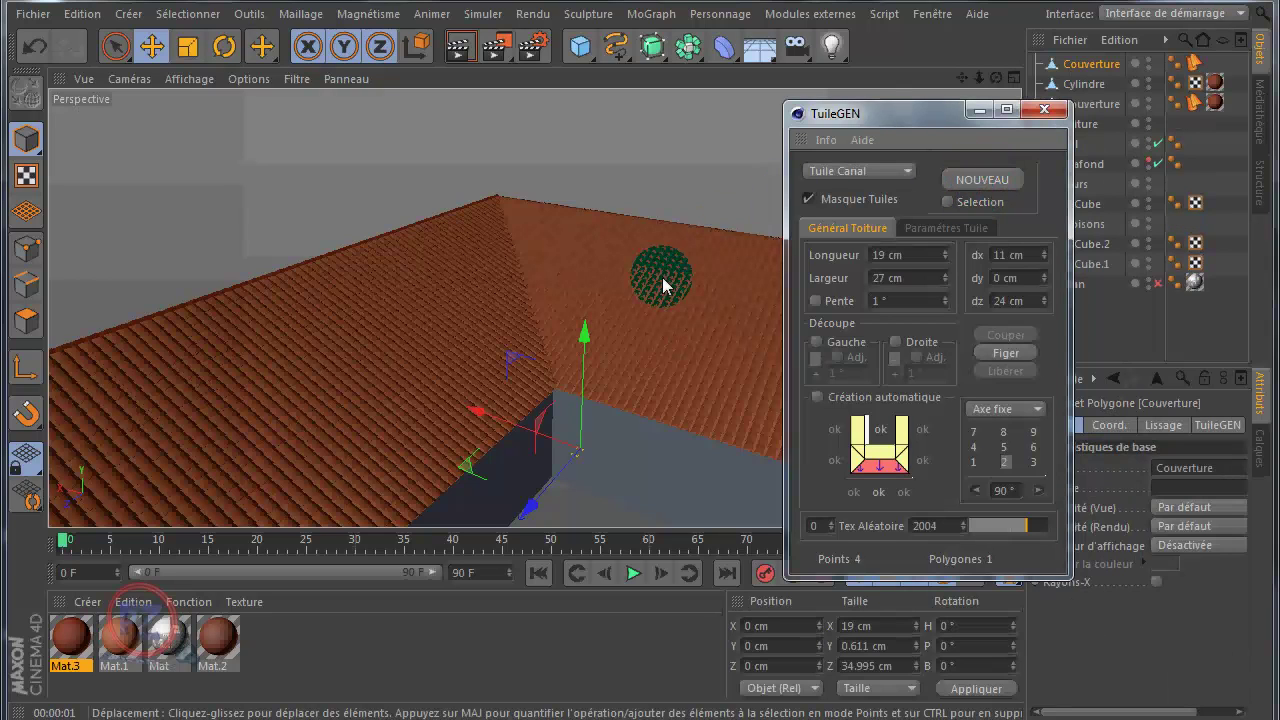
# Raise the new covering above the roof, to about 754 cm on the Y axis
pyautogui.moveTo(584, 336)
pyautogui.mouseDown()
pyautogui.moveTo(603, 129)
pyautogui.moveTo(623, 366)
pyautogui.moveTo(646, 371)
pyautogui.moveTo(640, 387)
pyautogui.moveTo(582, 350)
pyautogui.mouseUp()
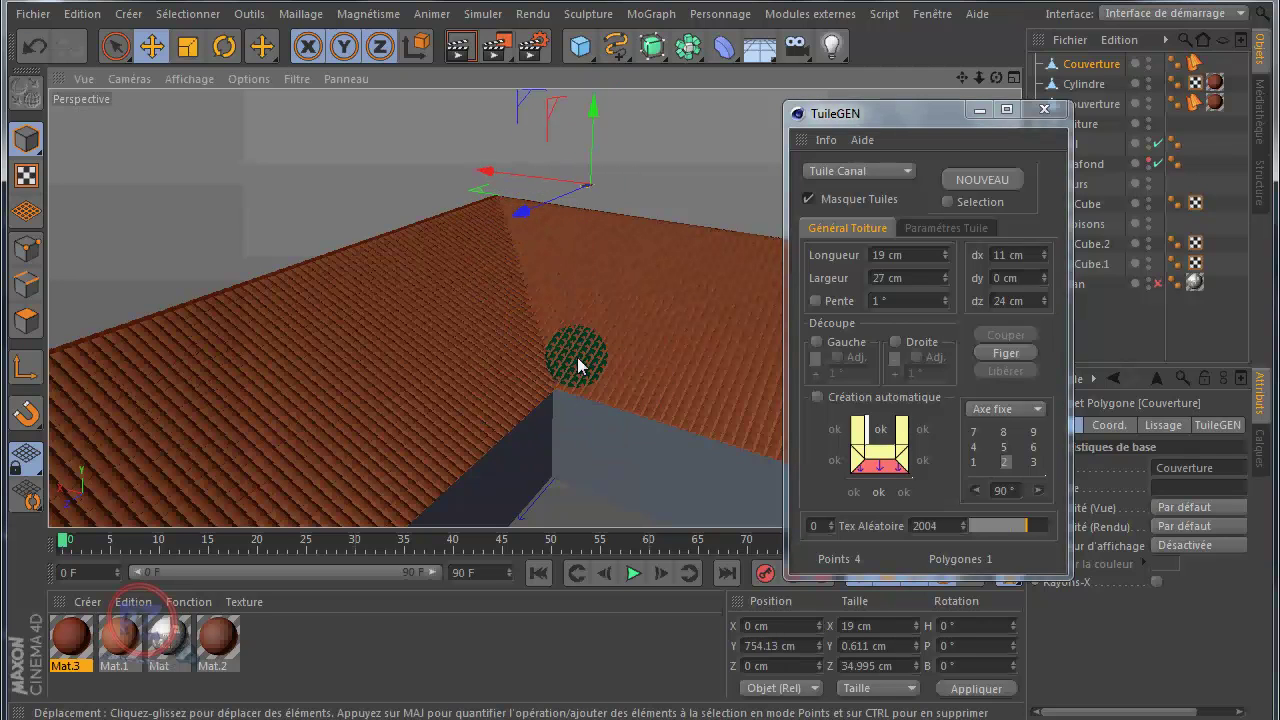
pyautogui.keyDown('alt'); pyautogui.moveTo(600, 205); pyautogui.dragTo(755, 148); pyautogui.keyUp('alt')
pyautogui.keyDown('alt'); pyautogui.moveTo(571, 235); pyautogui.dragTo(571, 235); pyautogui.keyUp('alt')
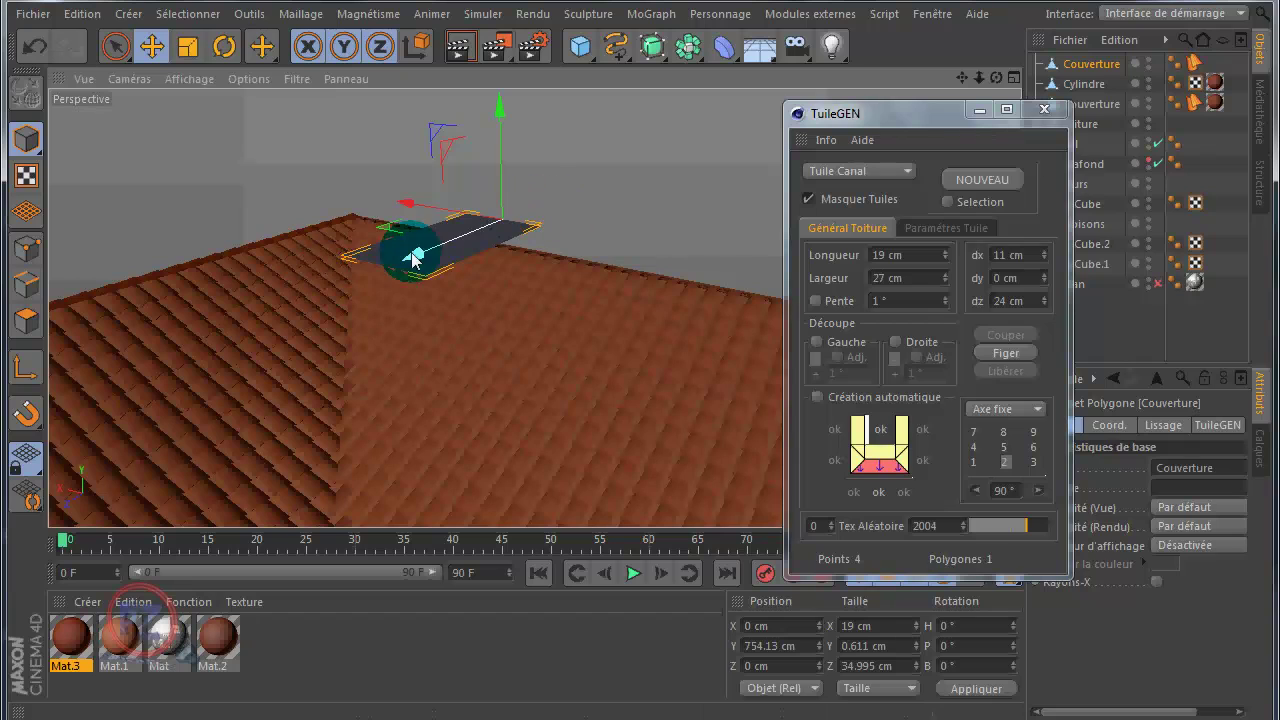
# Turn off tile hiding to display the real tile geometry, and show the tile parameters
pyautogui.click(810, 201)
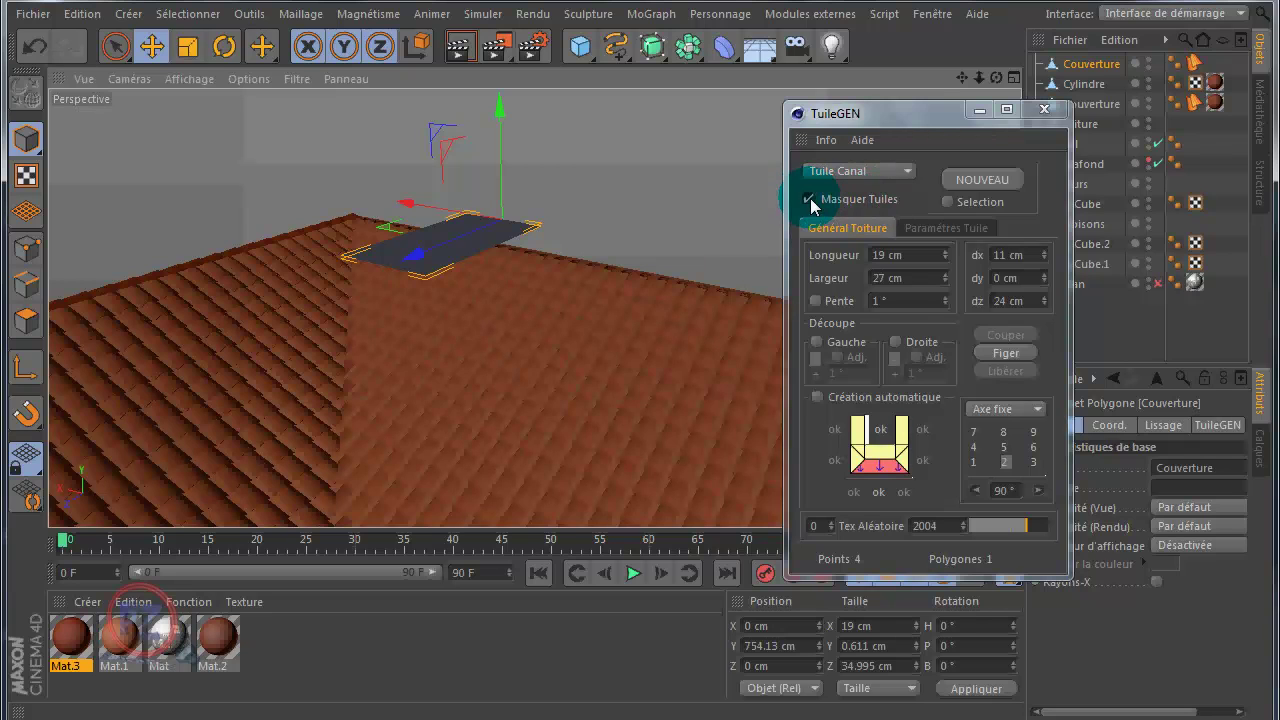
pyautogui.click(810, 200)
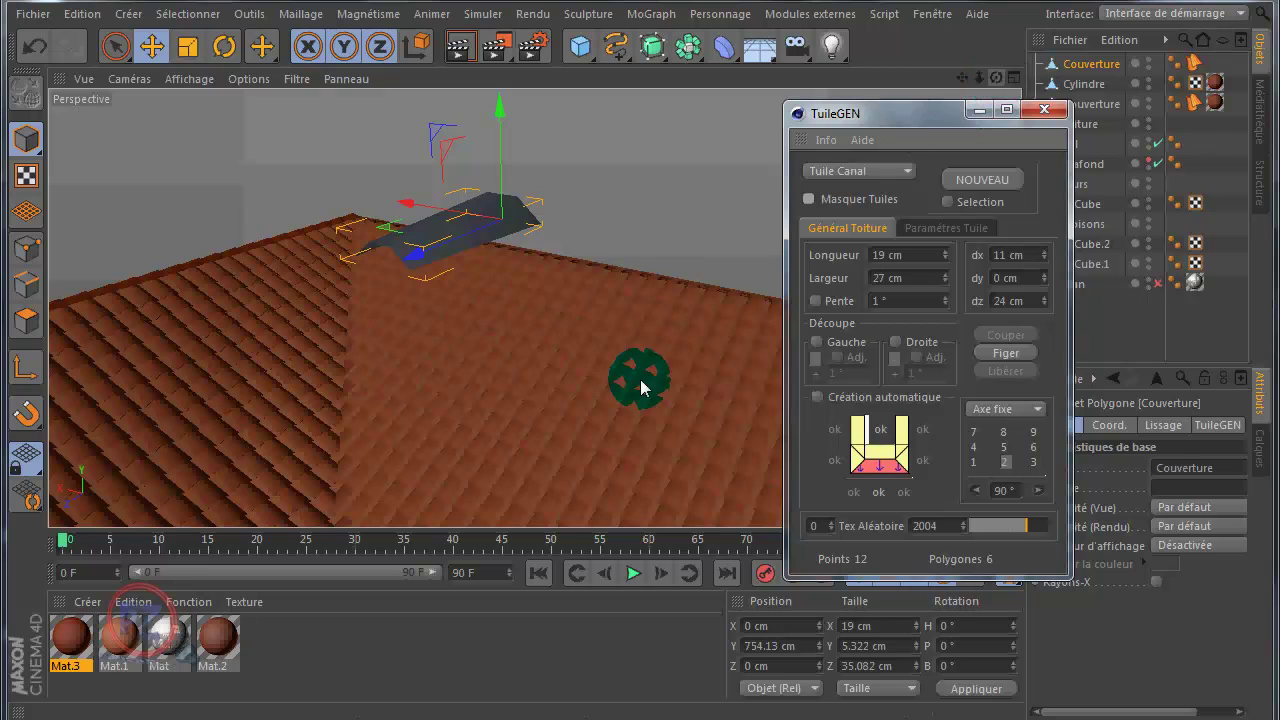
pyautogui.keyDown('alt'); pyautogui.moveTo(641, 388); pyautogui.dragTo(640, 380); pyautogui.keyUp('alt')
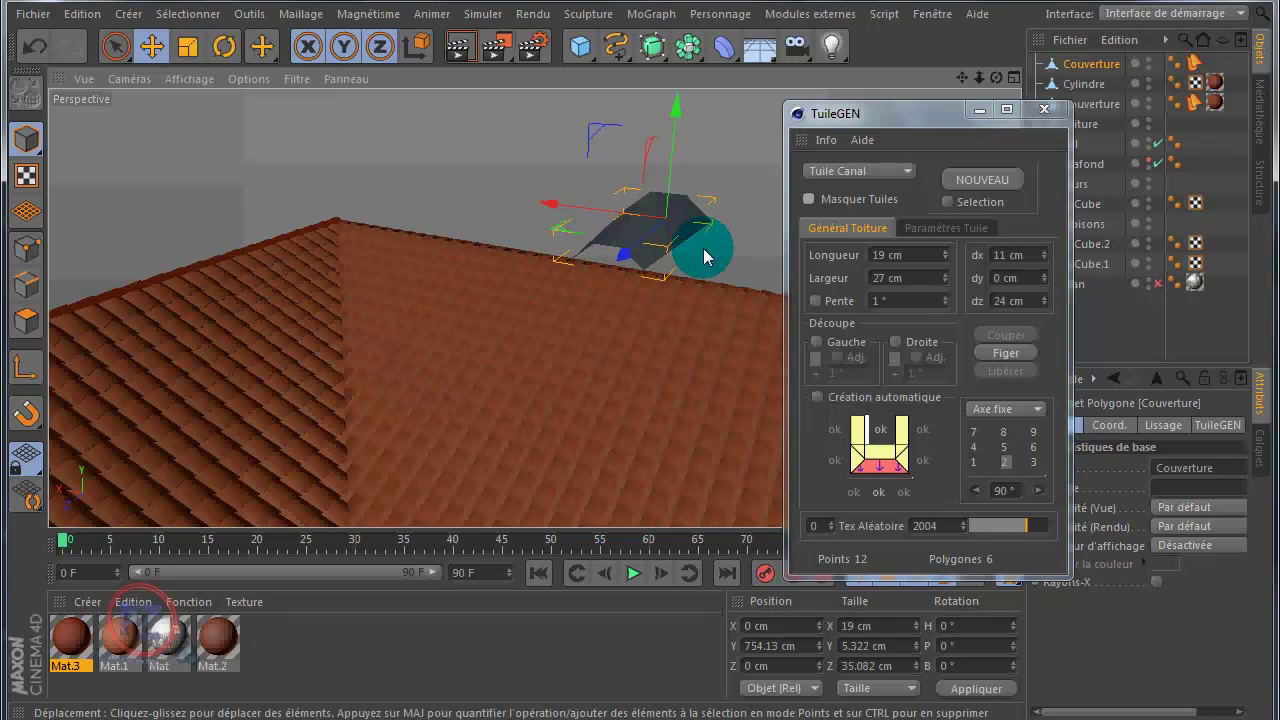
pyautogui.click(912, 228)
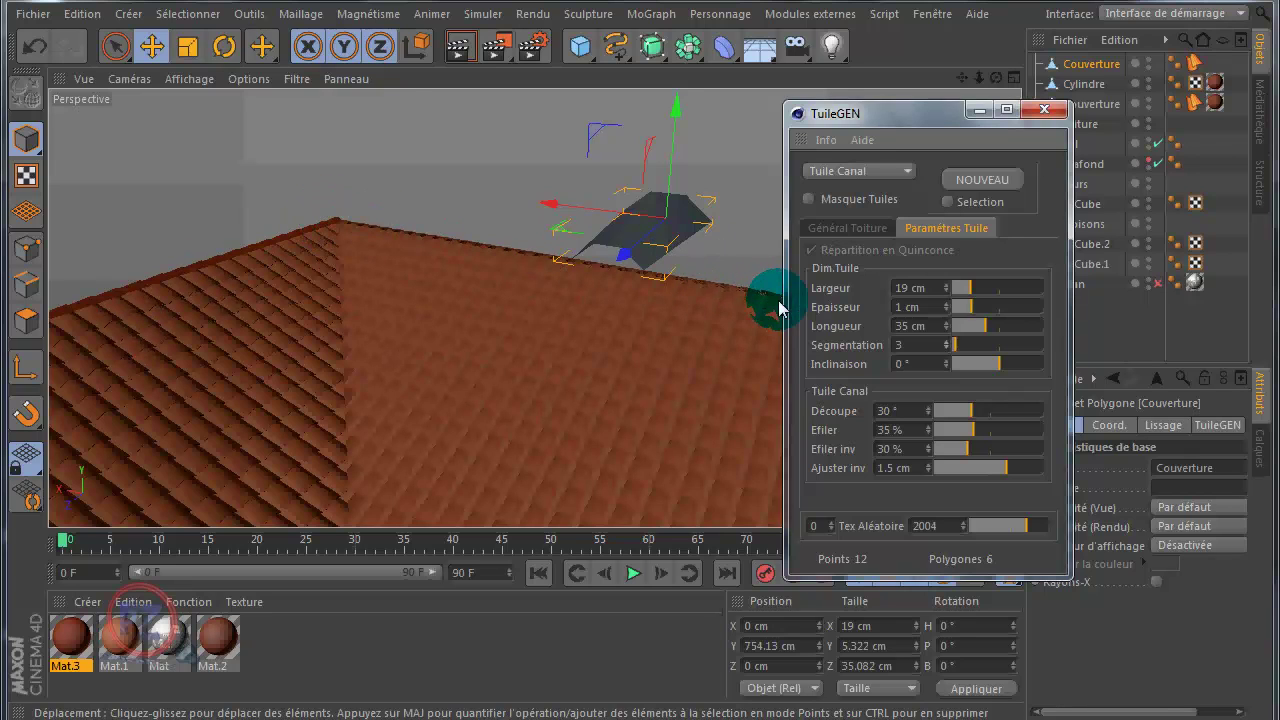
# Rotate the tile to a 90° heading and move it to about 100.6 cm on the X axis
pyautogui.click(224, 46)
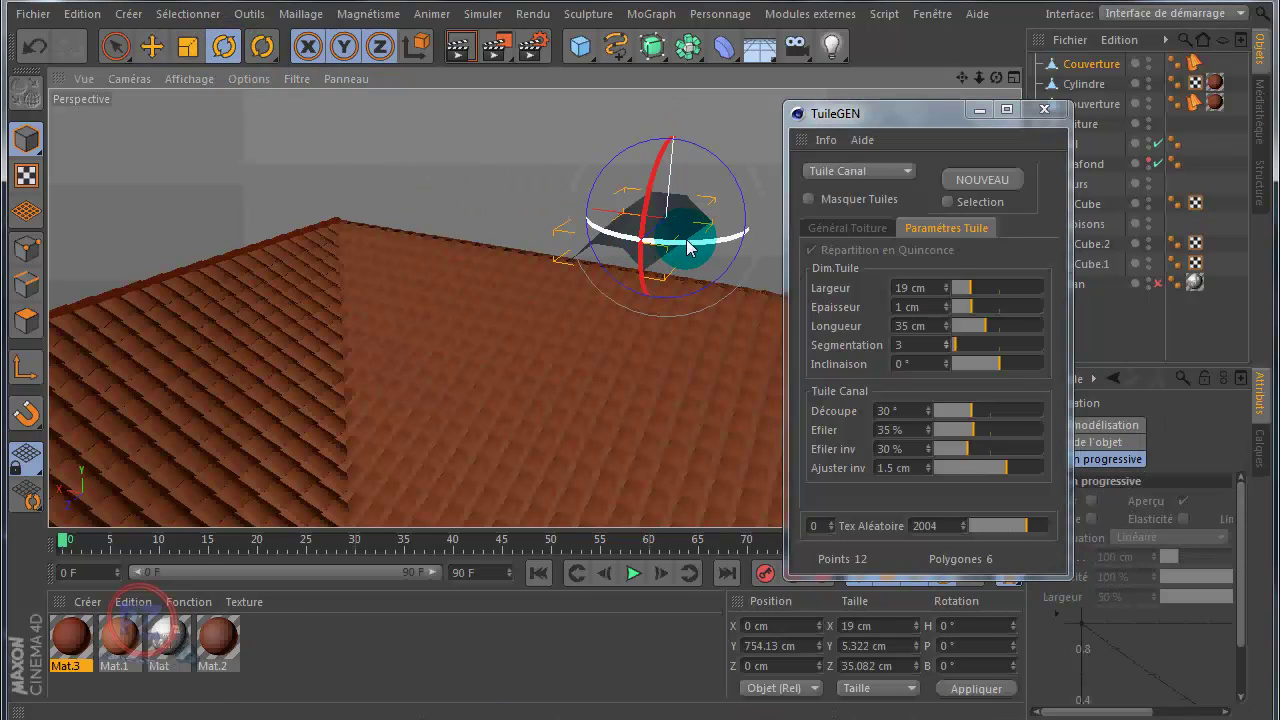
pyautogui.moveTo(687, 248); pyautogui.dragTo(786, 214)
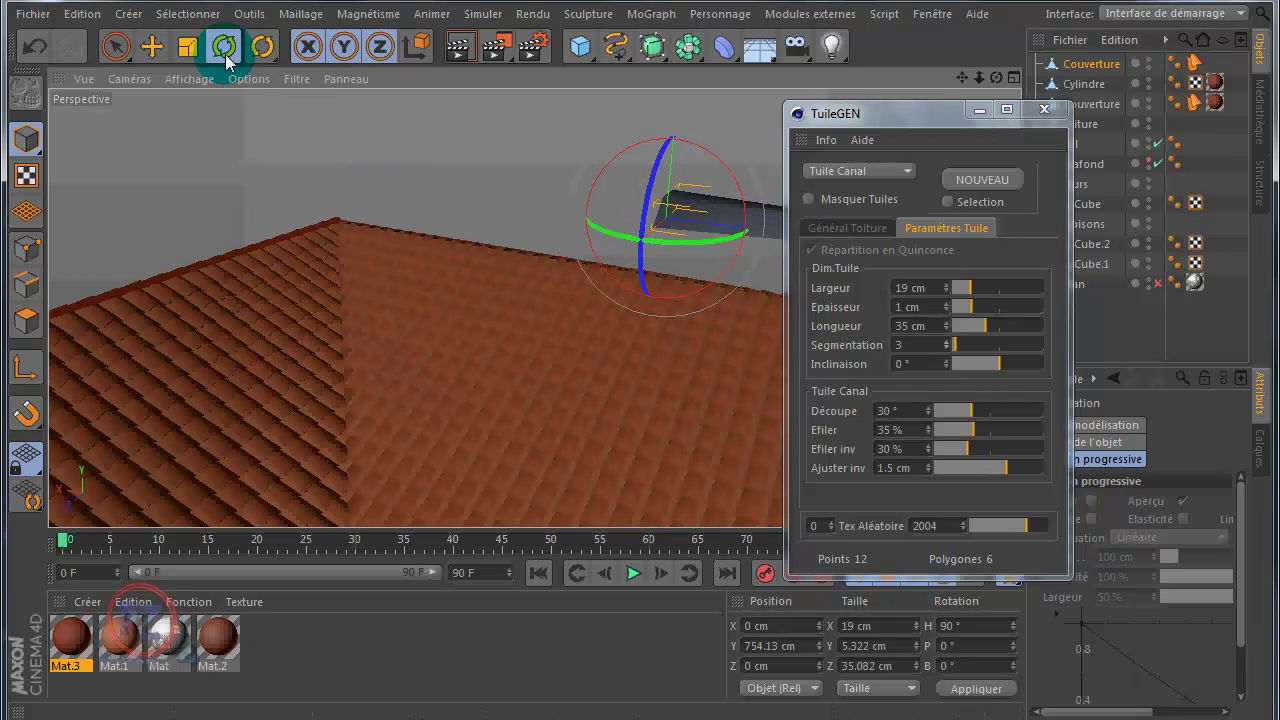
pyautogui.click(152, 47)
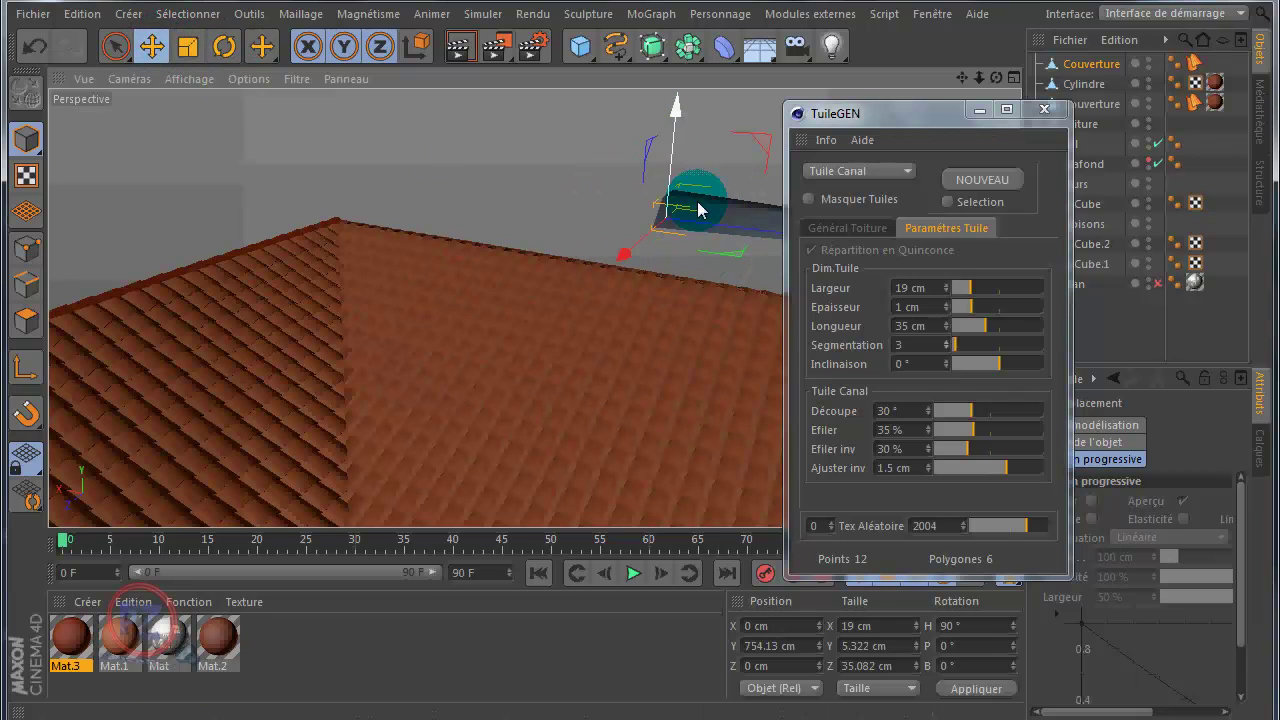
pyautogui.moveTo(735, 236); pyautogui.dragTo(380, 217)
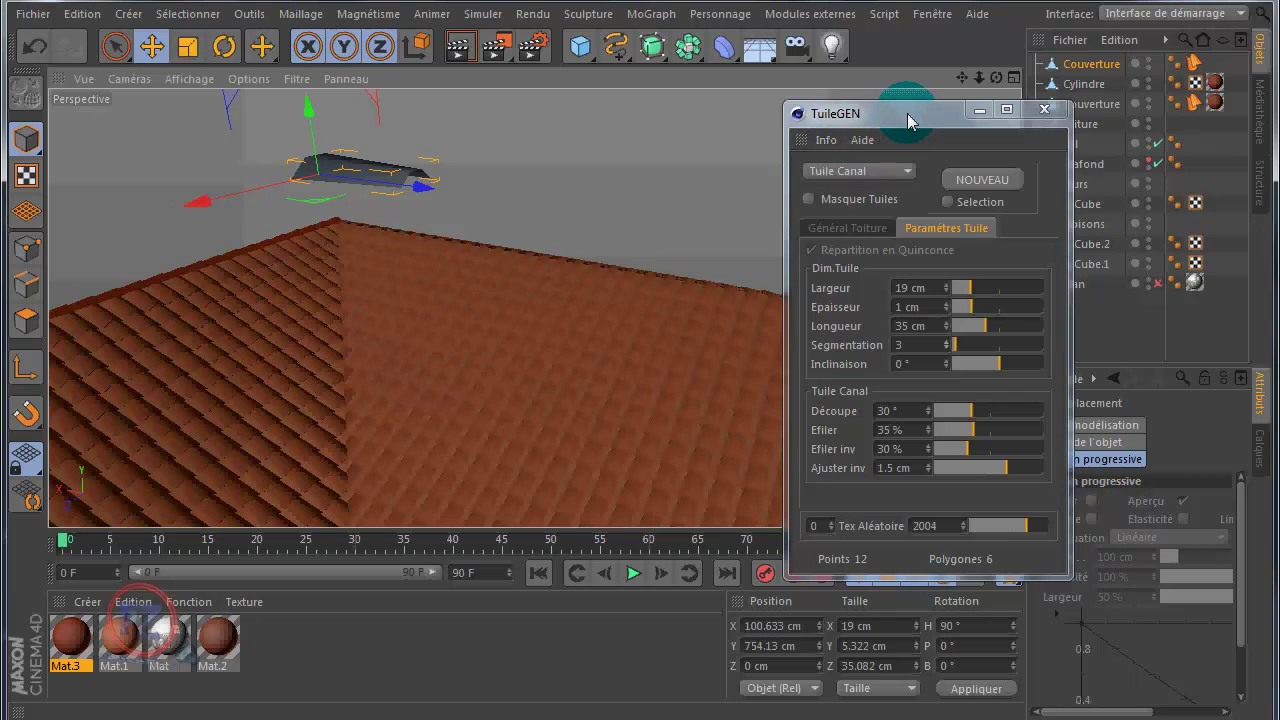
# Close TuileGEN and lower the tile to roof ridge level in the right-side view, at about 553.8 cm on Y
pyautogui.moveTo(908, 114); pyautogui.dragTo(1113, 150)
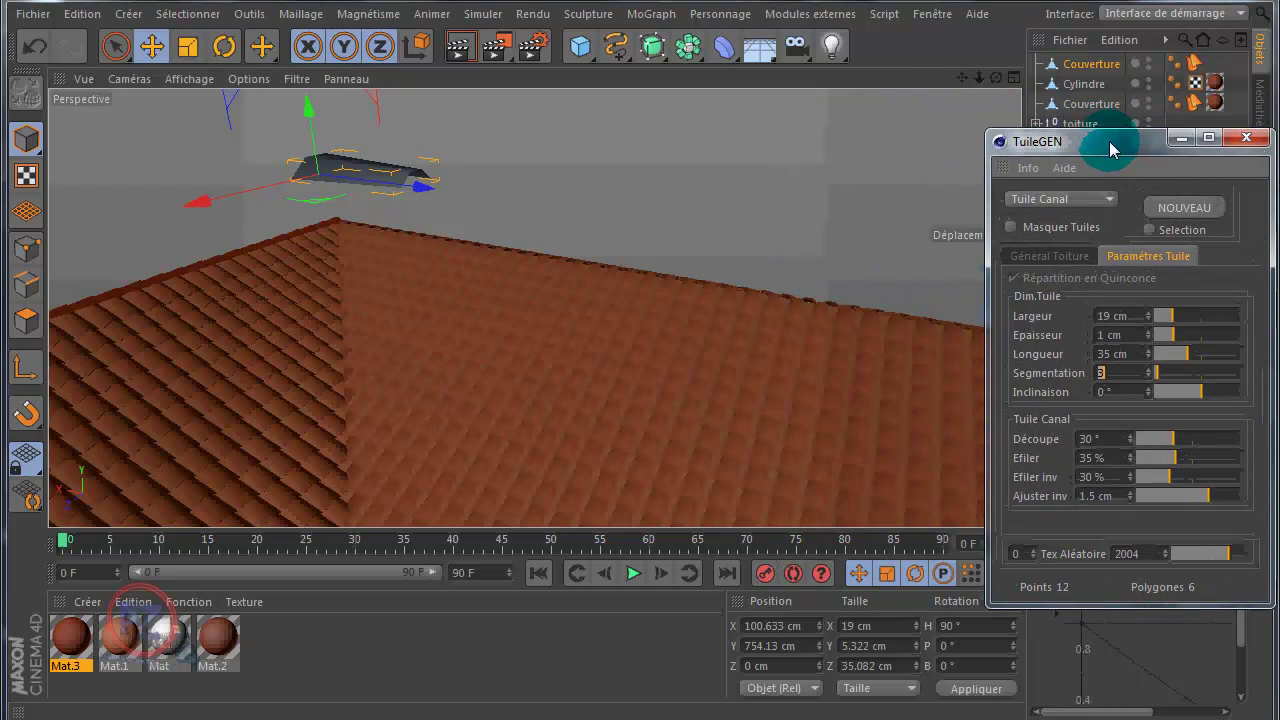
pyautogui.click(994, 443)
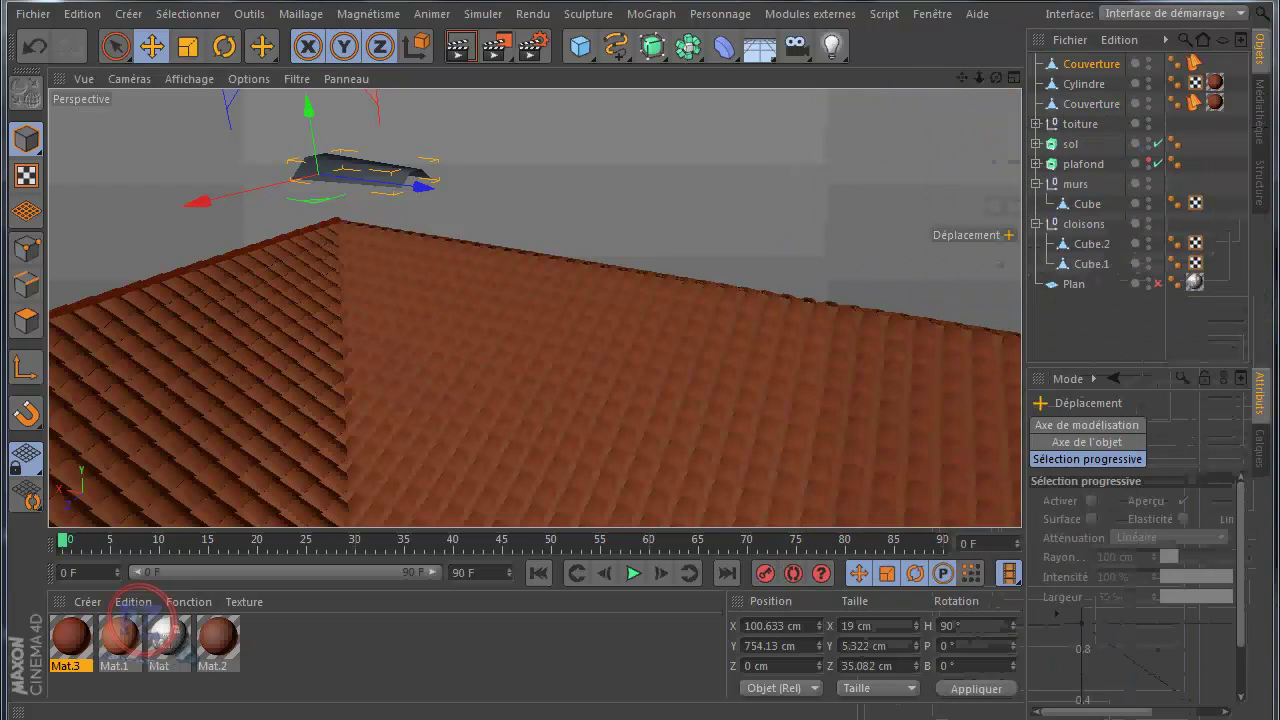
pyautogui.click(487, 250)
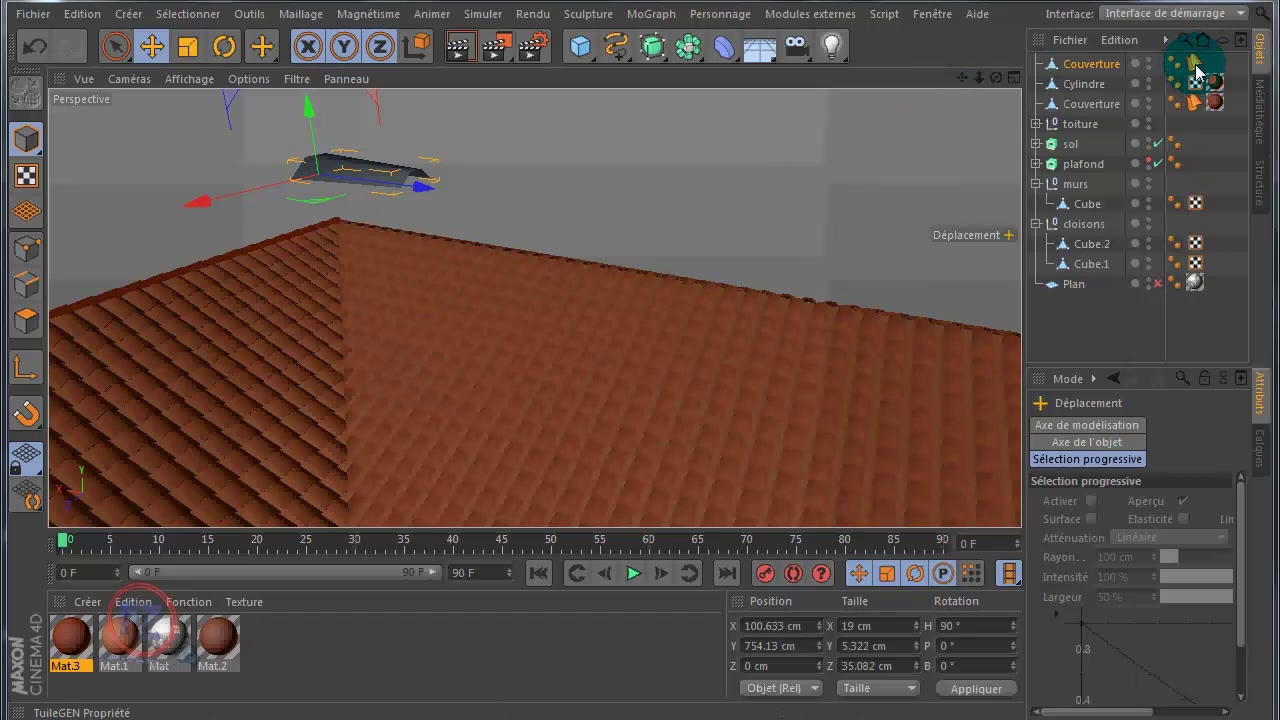
pyautogui.middleClick(683, 245)
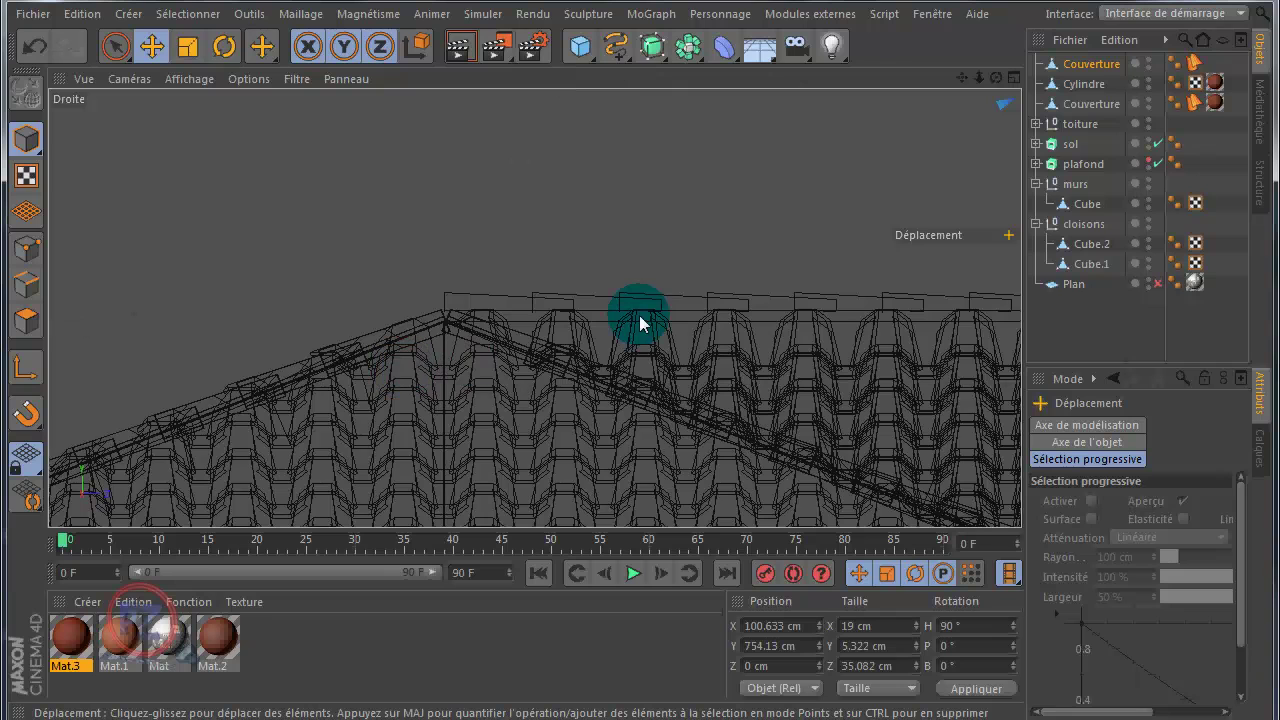
pyautogui.moveTo(962, 78); pyautogui.dragTo(640, 379)
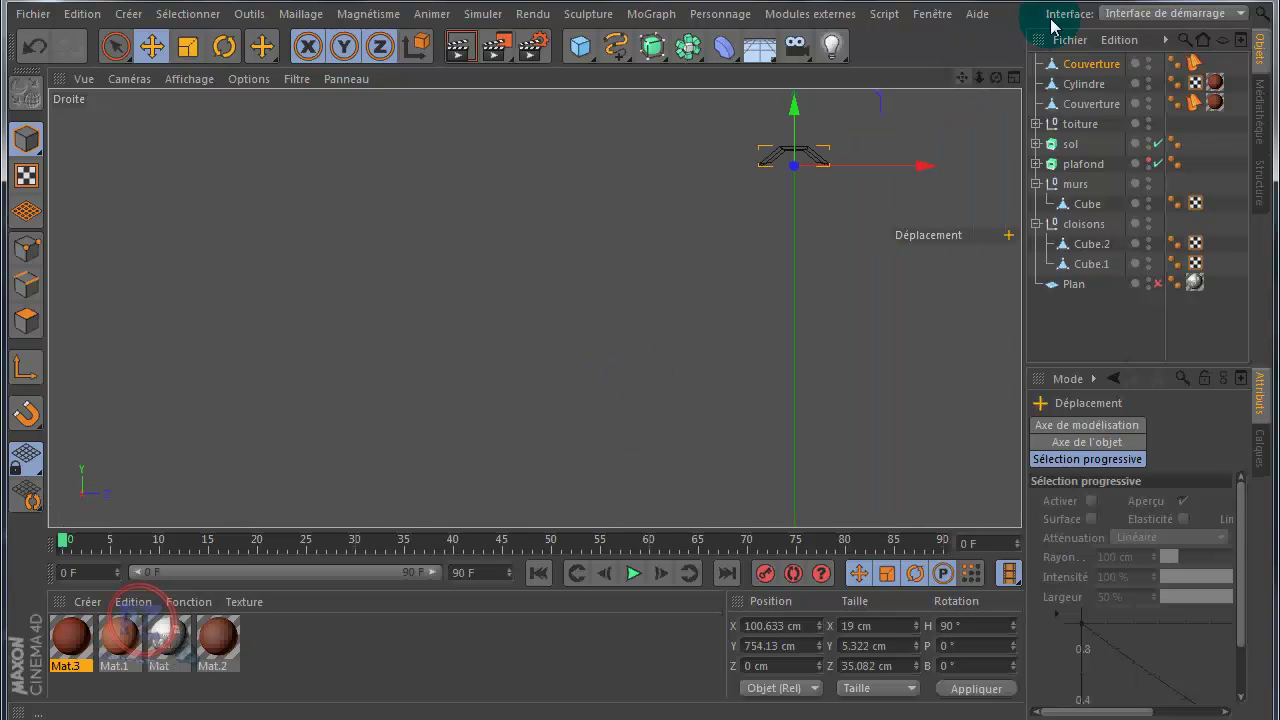
pyautogui.moveTo(797, 127); pyautogui.dragTo(643, 380)
pyautogui.moveTo(964, 85); pyautogui.dragTo(640, 379)
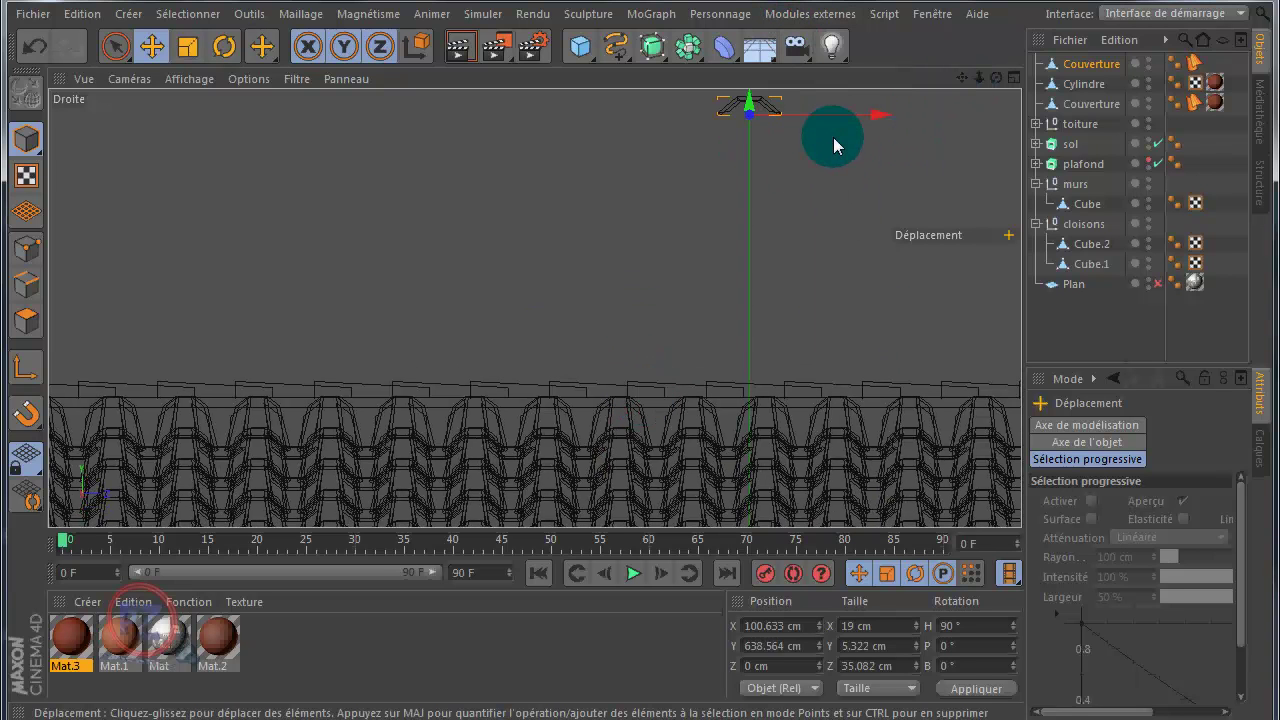
pyautogui.moveTo(752, 104); pyautogui.dragTo(735, 385)
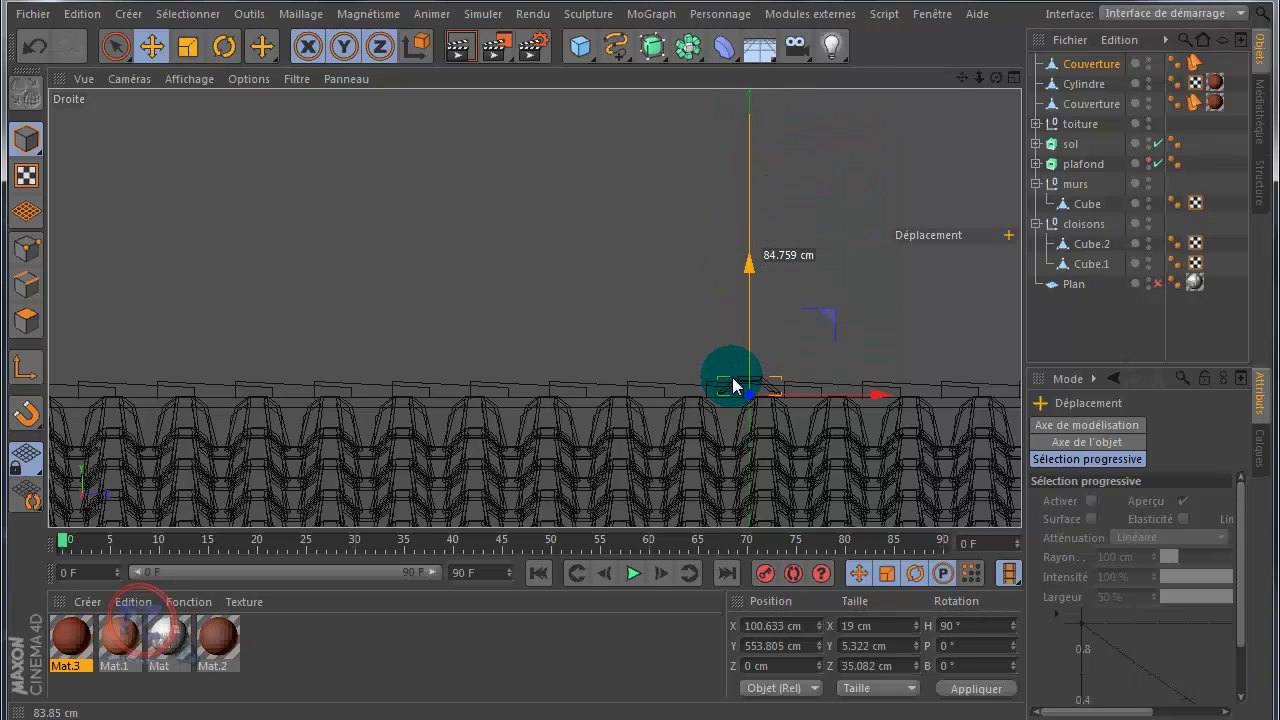
# Lower the new tile onto the roof ridge in the back view, to about 549.7 cm on the Y axis
pyautogui.middleClick(814, 257)
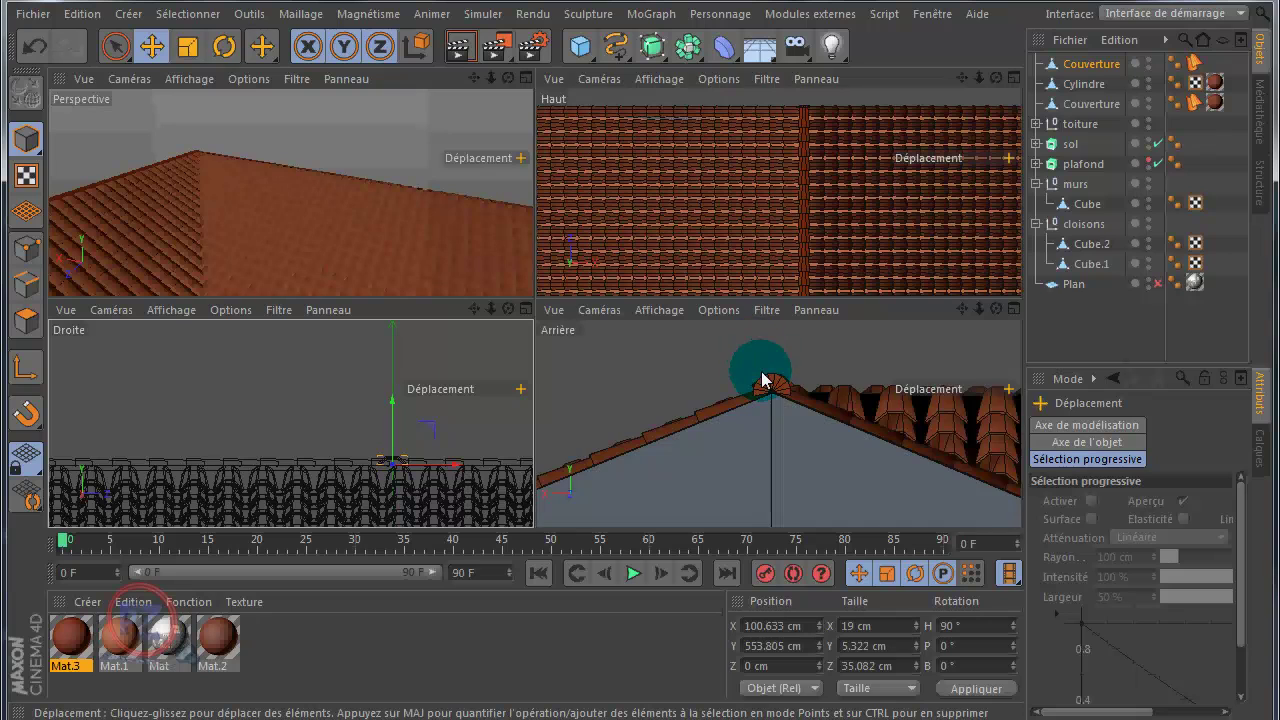
pyautogui.middleClick(691, 369)
pyautogui.middleClick(691, 369)
pyautogui.scroll(5, 992, 288)
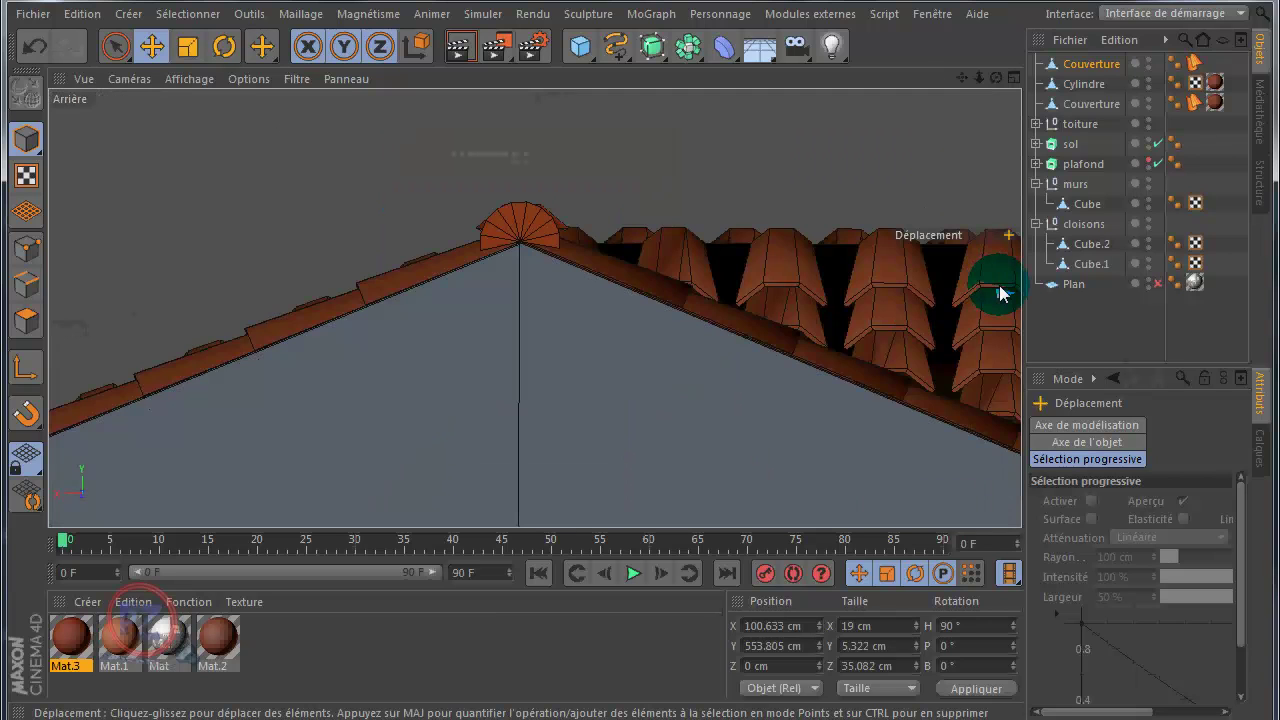
pyautogui.scroll(-4, 840, 225)
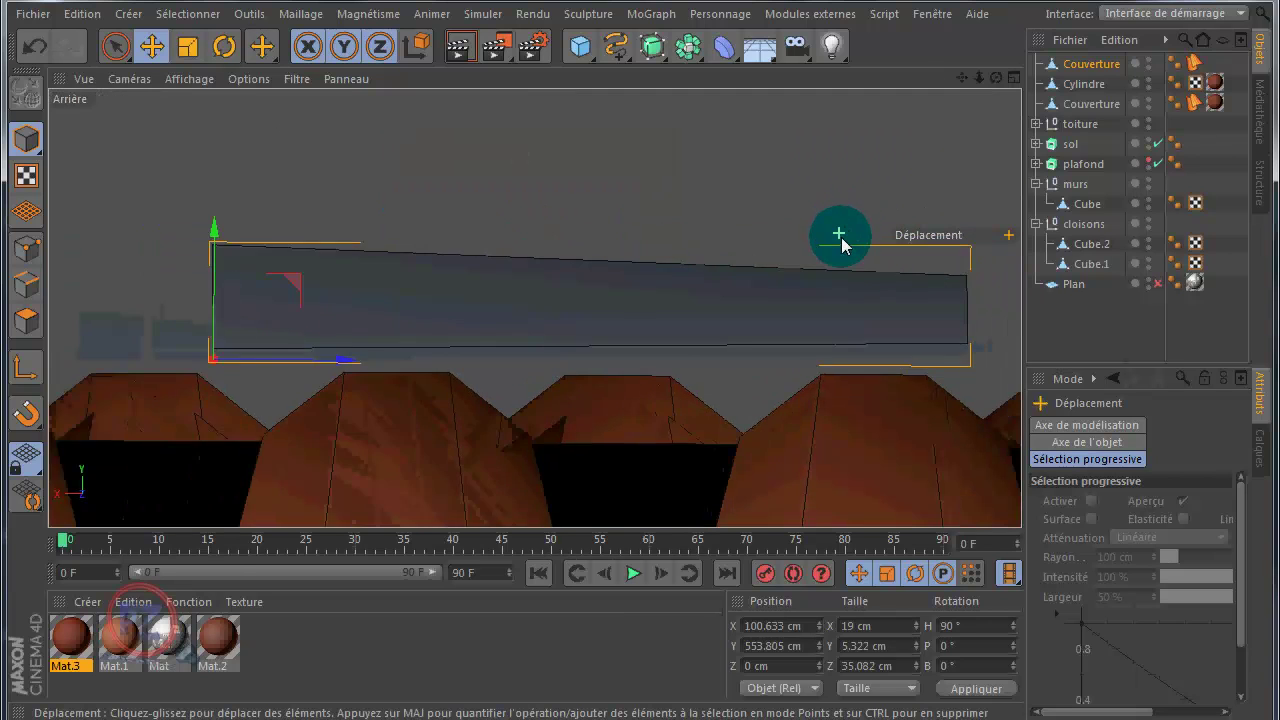
pyautogui.scroll(-1, 842, 241)
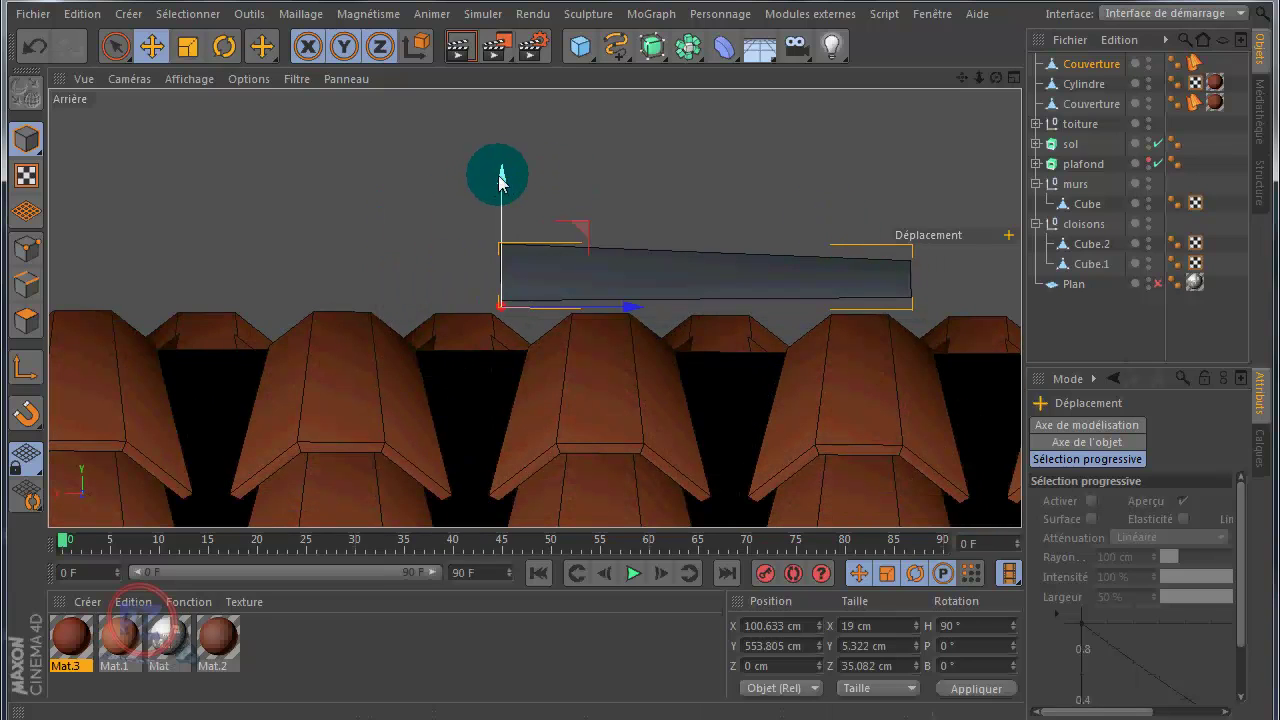
pyautogui.moveTo(502, 178); pyautogui.dragTo(518, 216)
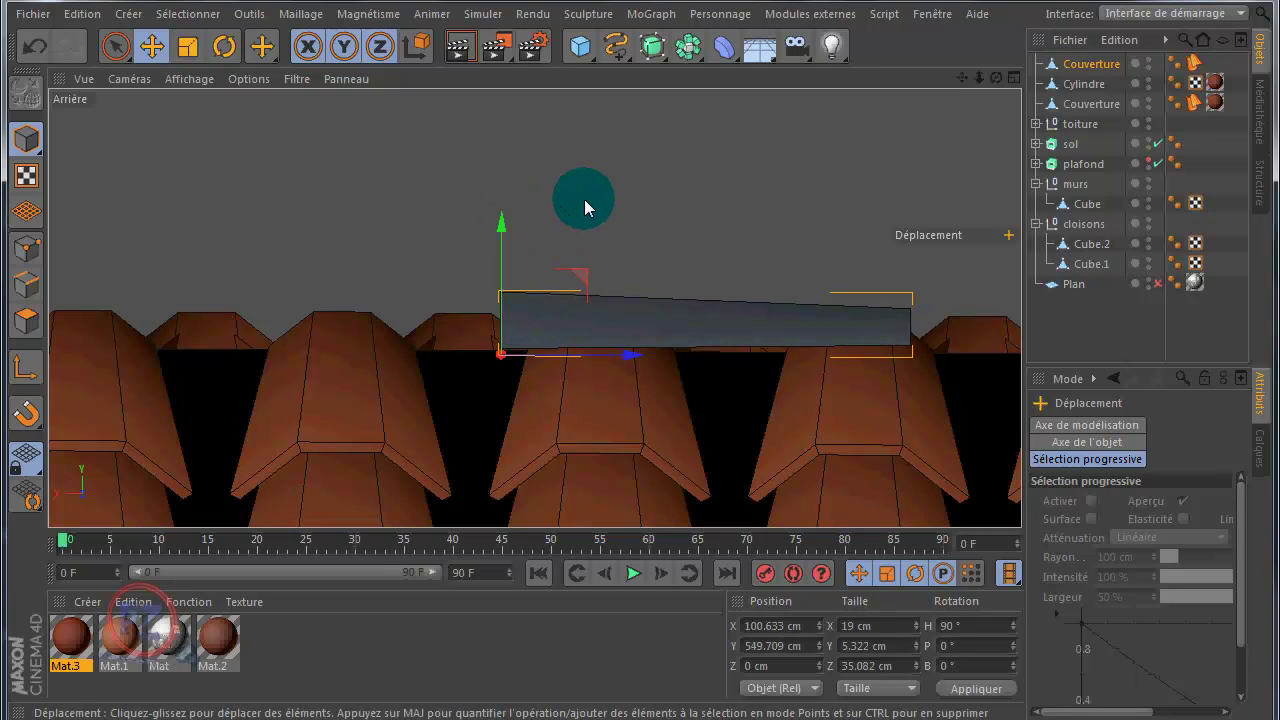
# Shift the tile across the roof in the top view to about 186.1 cm on X and -95.8 cm on Z
pyautogui.middleClick(586, 201)
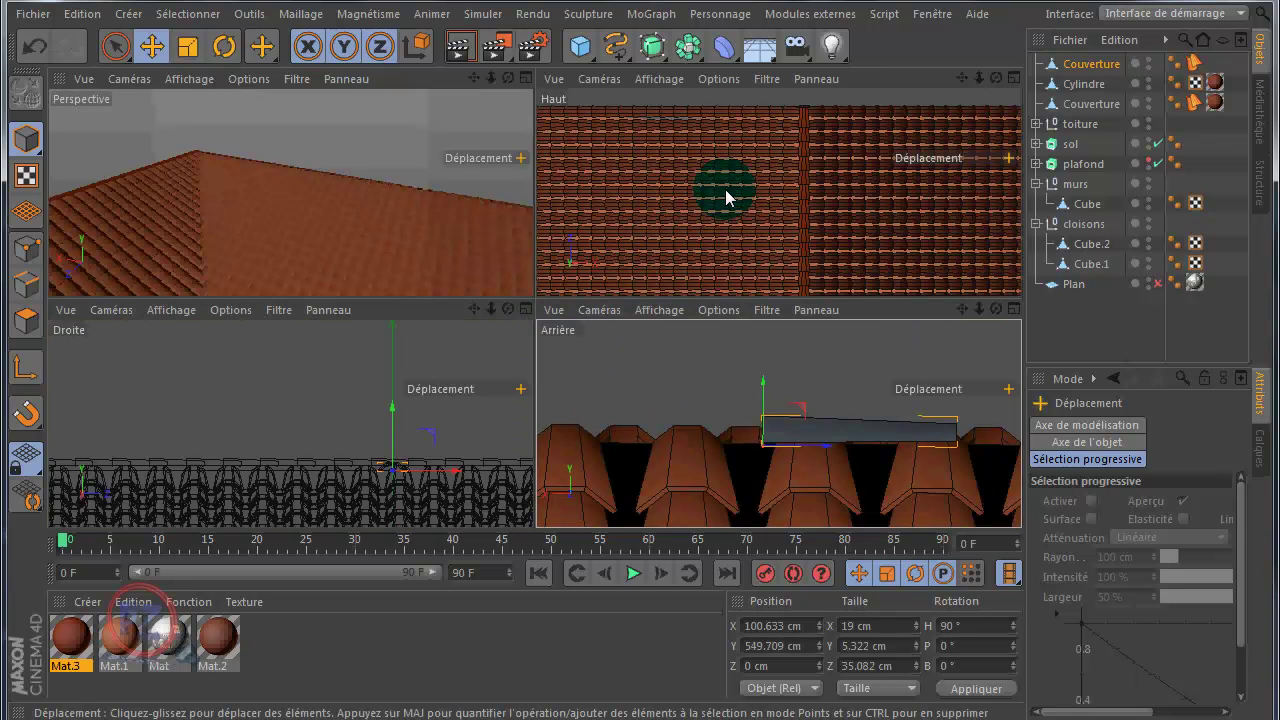
pyautogui.middleClick(725, 189)
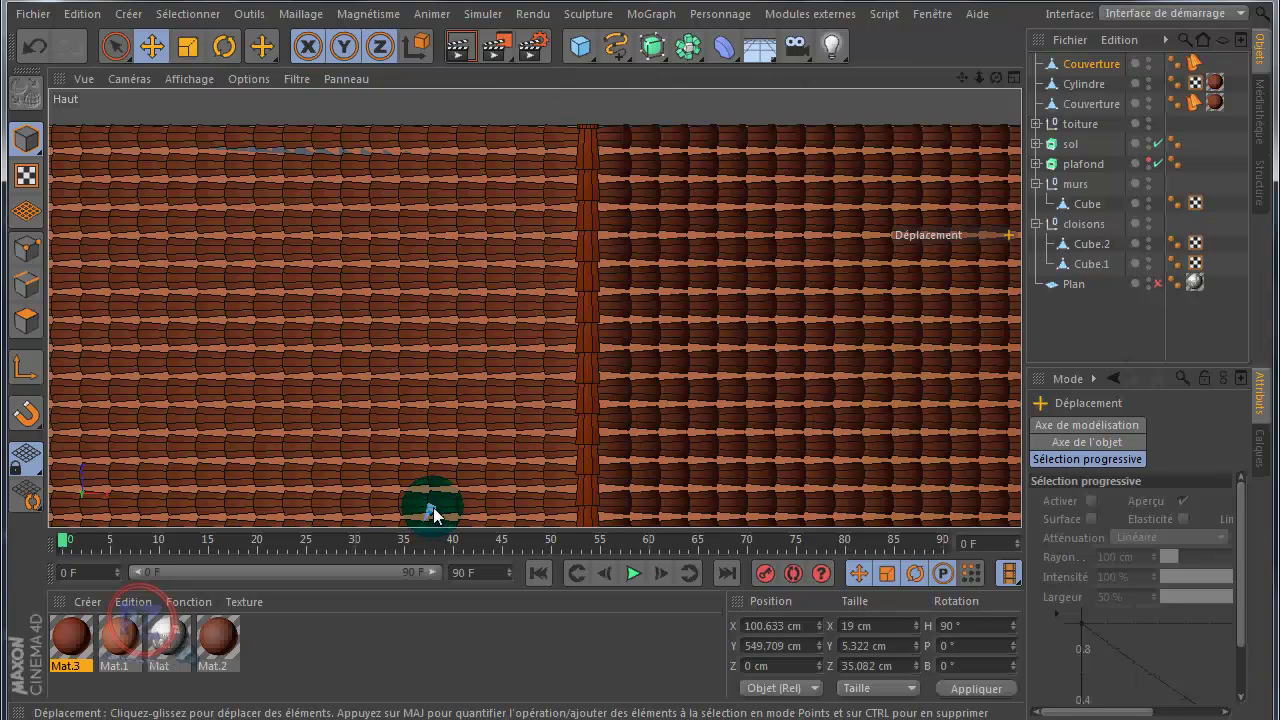
pyautogui.press('o')
pyautogui.scroll(-3, 494, 414)
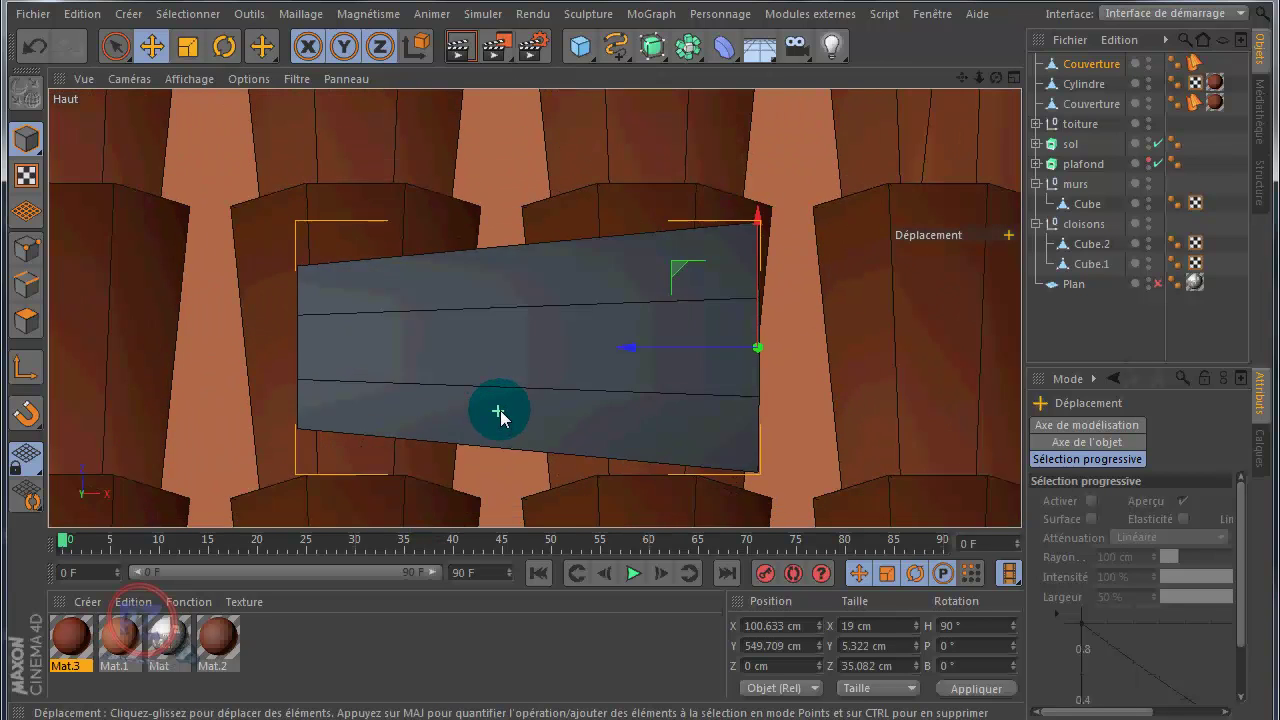
pyautogui.scroll(-4, 499, 414)
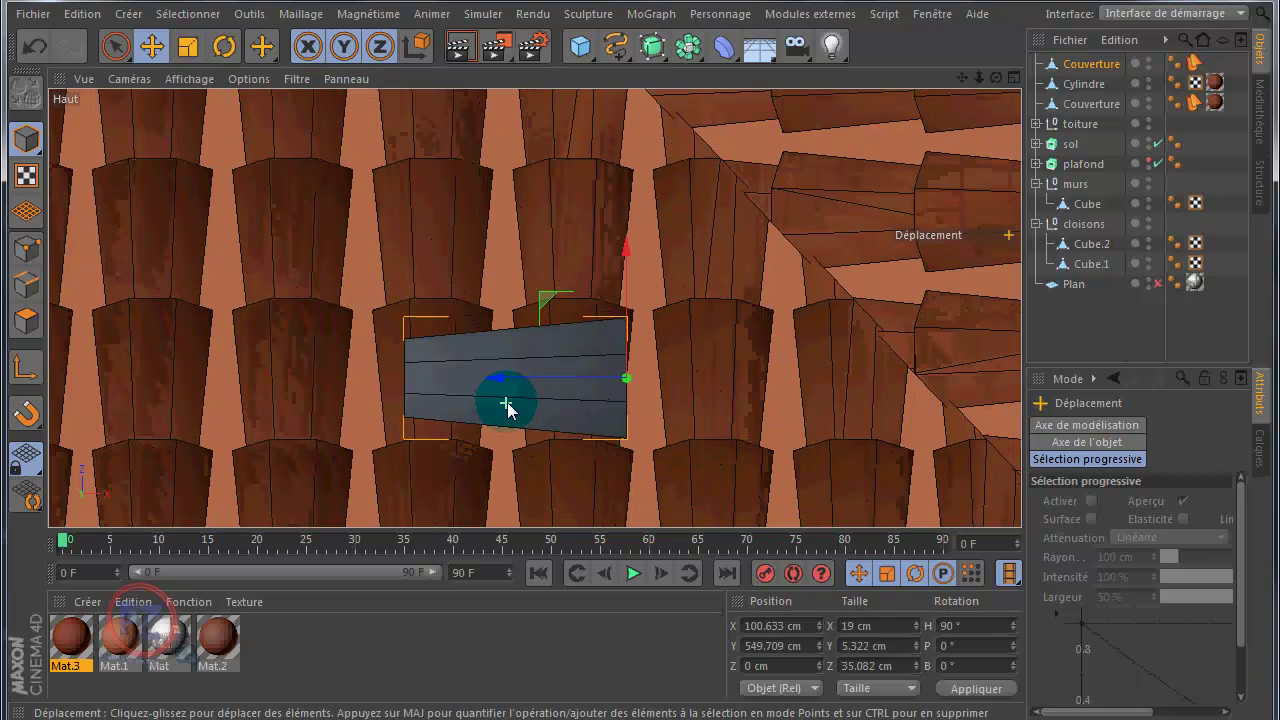
pyautogui.scroll(-5, 507, 405)
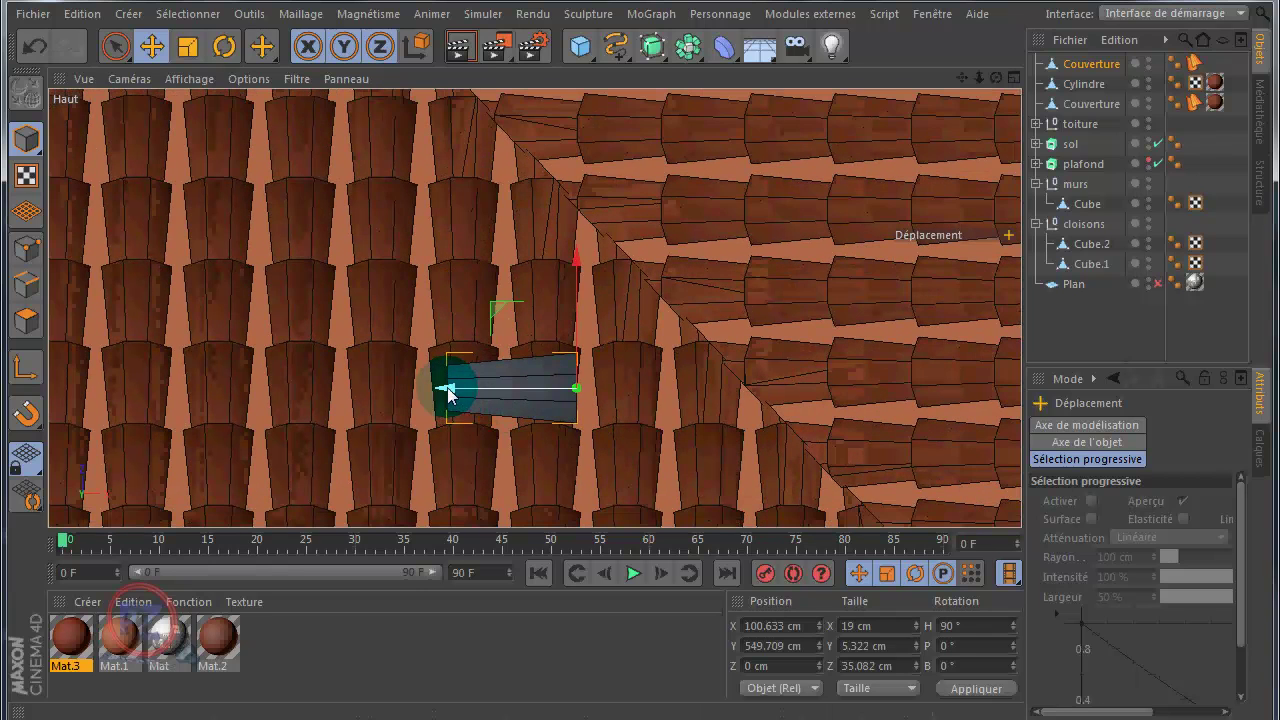
pyautogui.moveTo(447, 390); pyautogui.dragTo(763, 388)
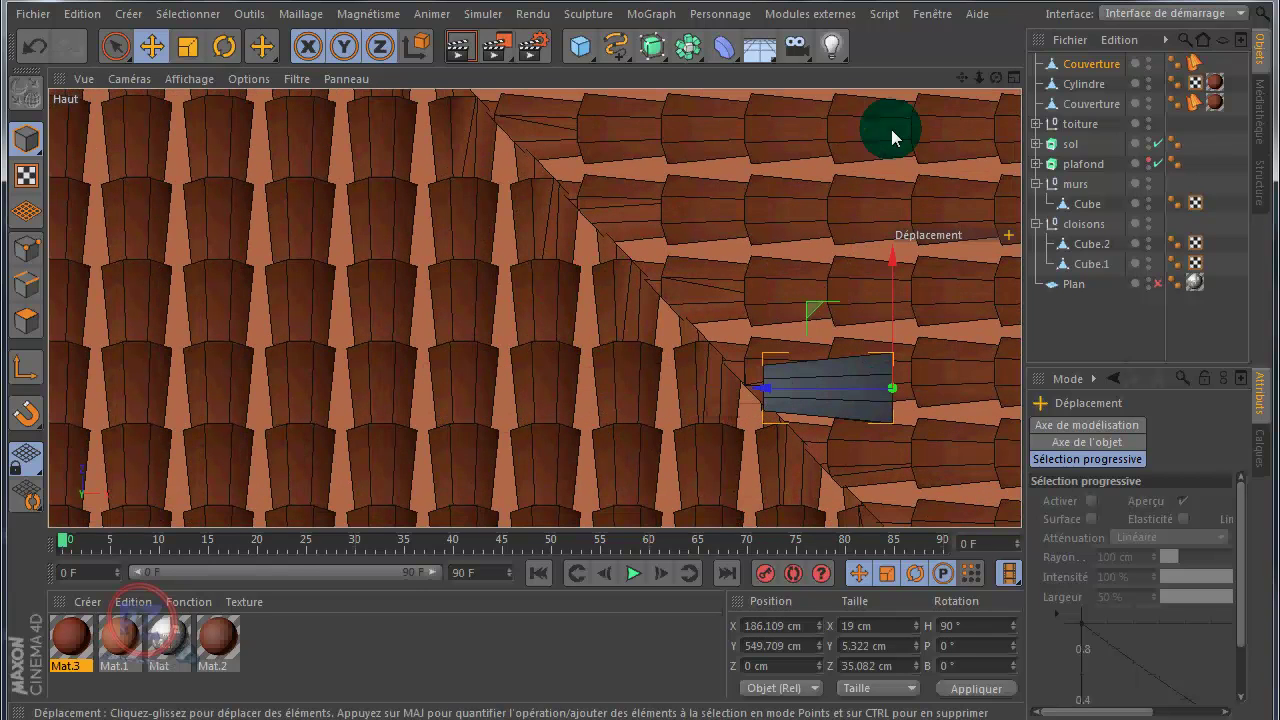
pyautogui.moveTo(961, 77); pyautogui.dragTo(934, 91)
pyautogui.moveTo(684, 99); pyautogui.dragTo(686, 503)
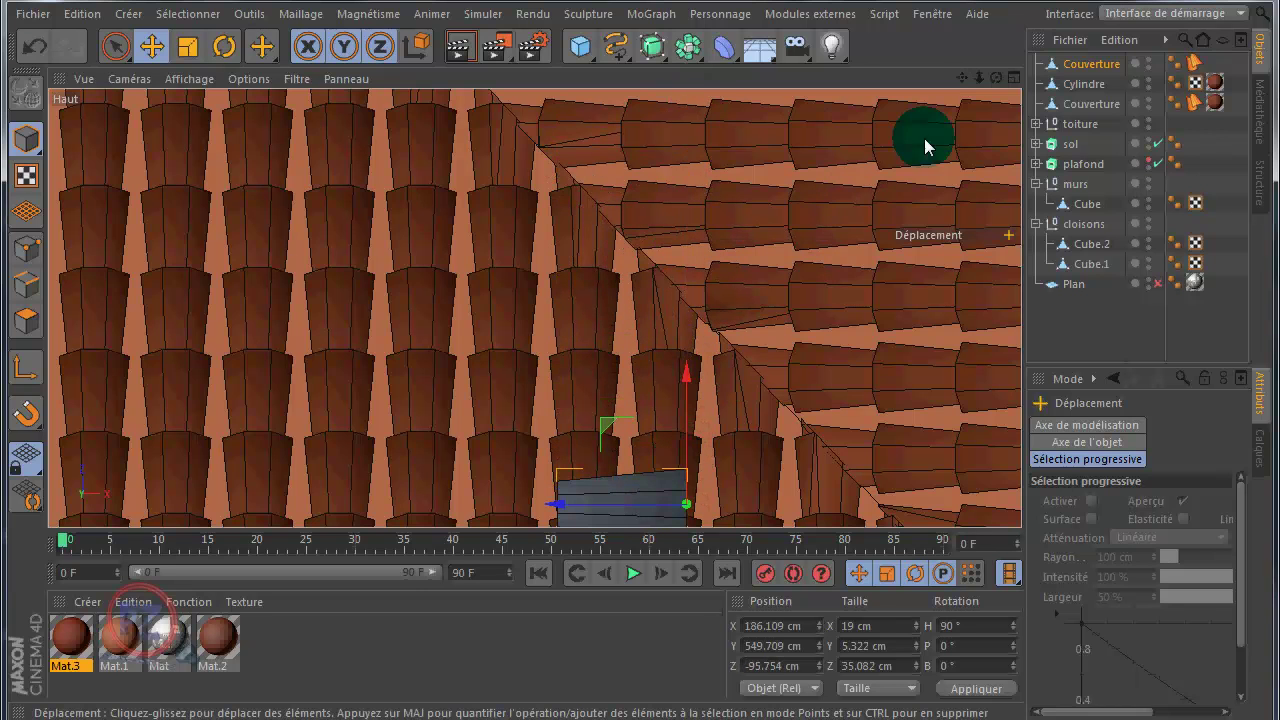
# Move the tile to the end of the existing ridge-tile row, at about 607.6 cm on X and -490.3 cm on Z
pyautogui.moveTo(961, 77); pyautogui.dragTo(737, 323)
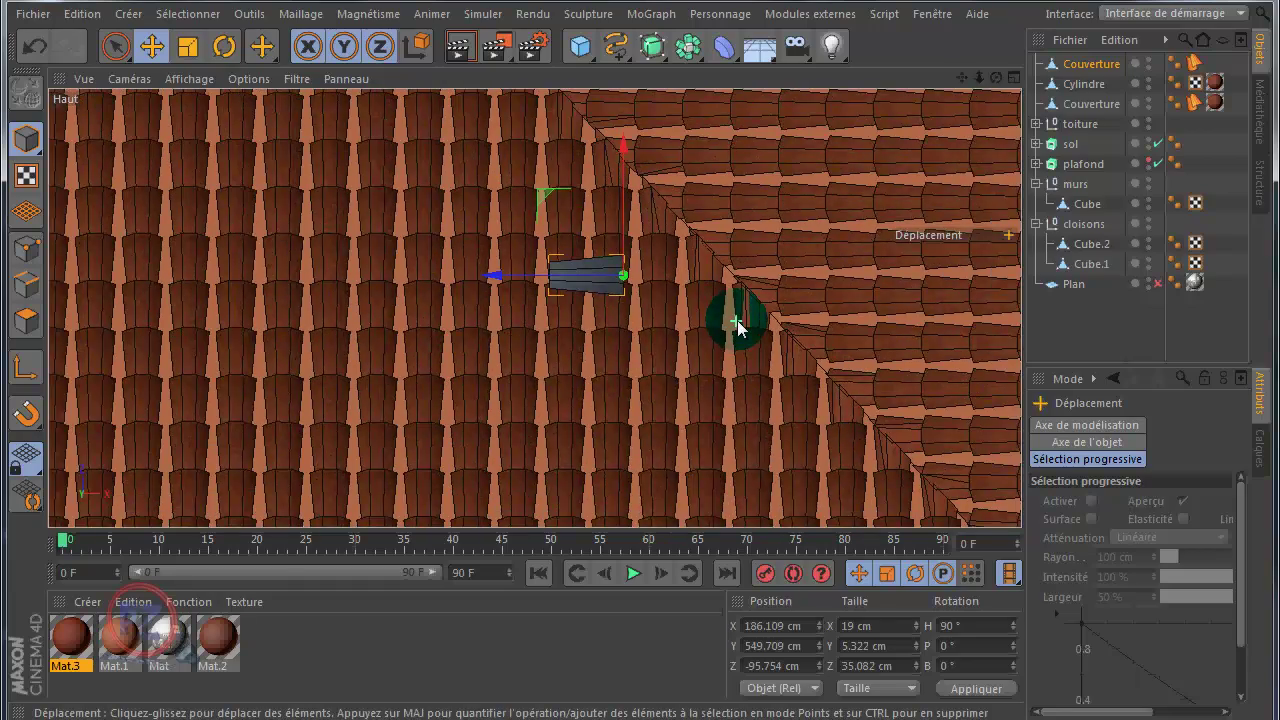
pyautogui.scroll(-6, 737, 323)
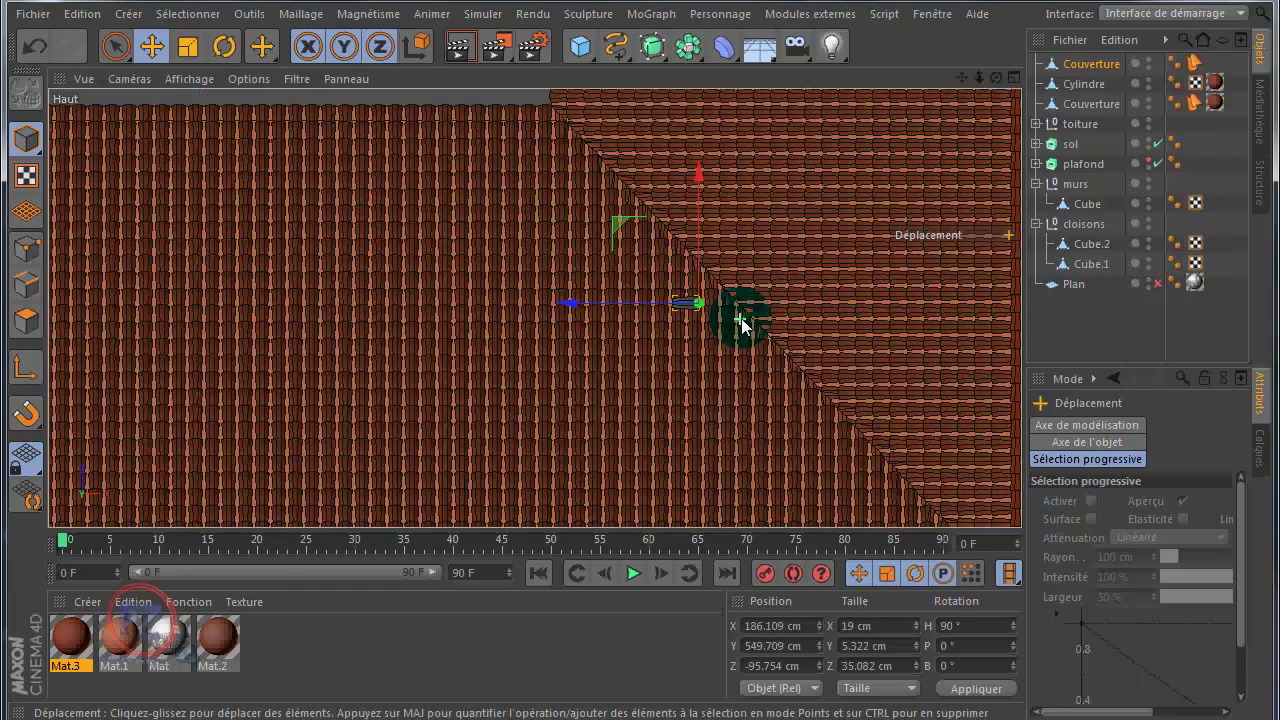
pyautogui.scroll(-2, 745, 322)
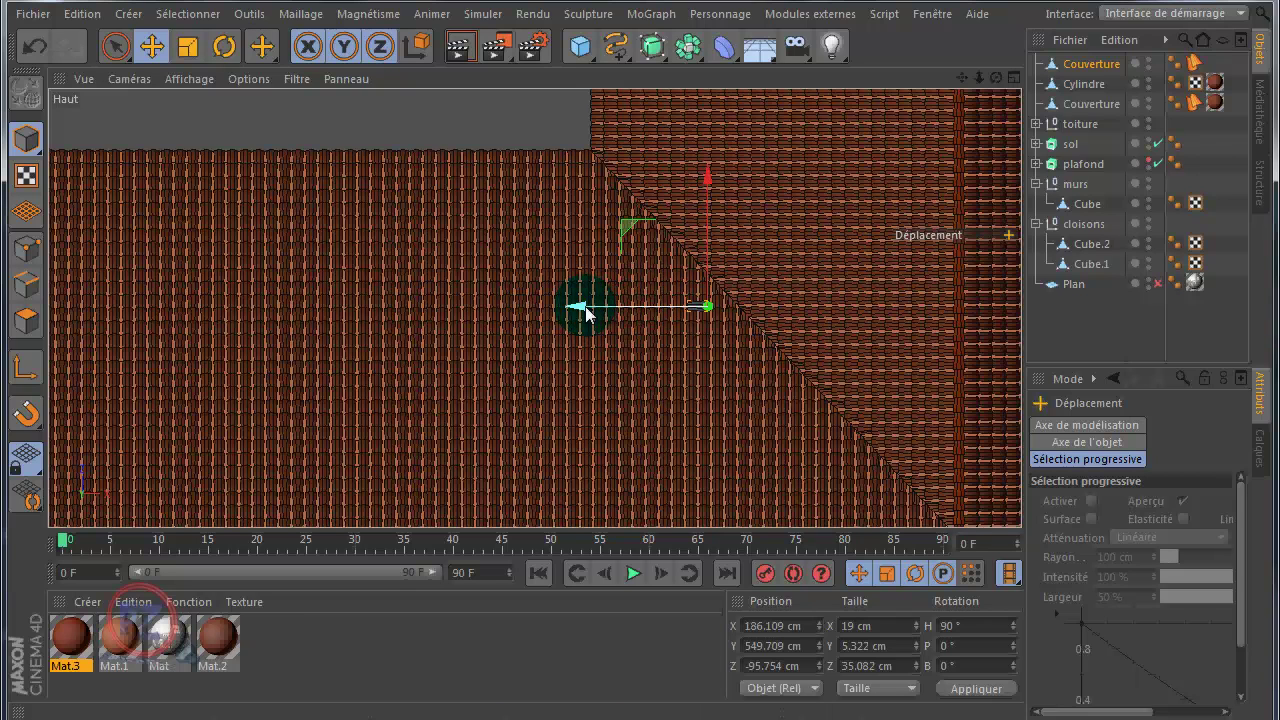
pyautogui.moveTo(585, 312); pyautogui.dragTo(829, 342)
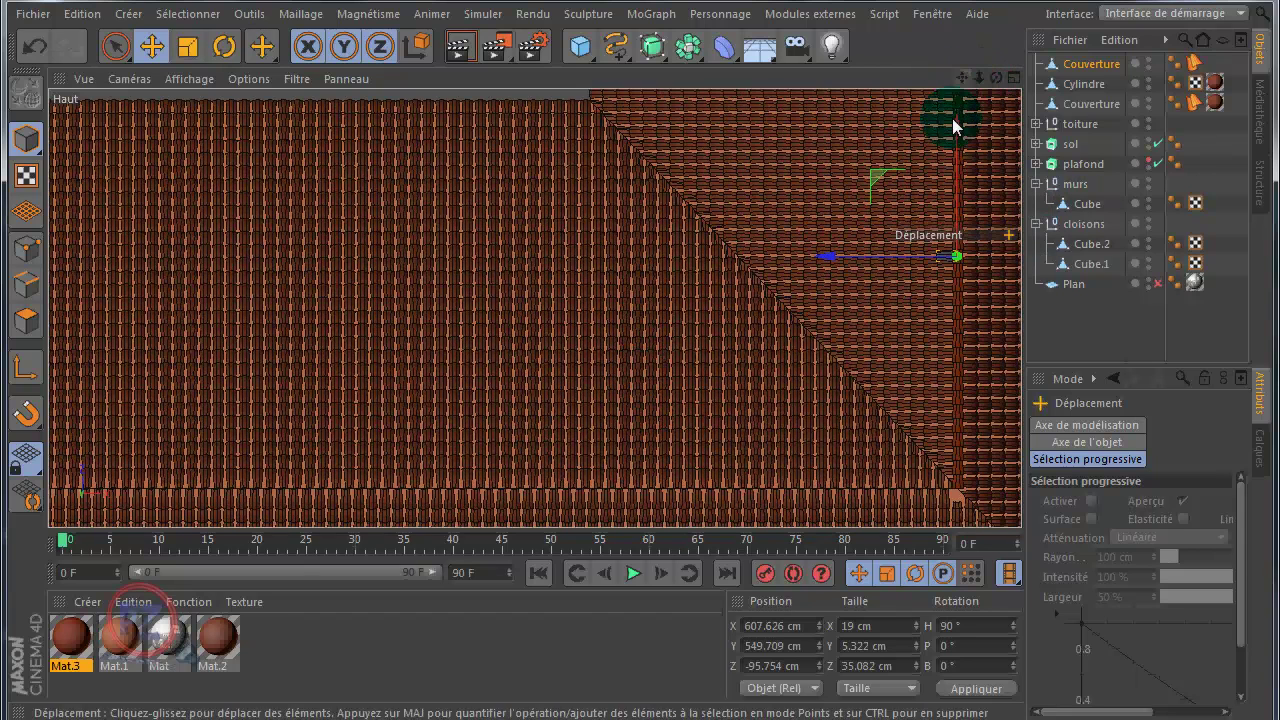
pyautogui.moveTo(950, 118); pyautogui.dragTo(957, 370)
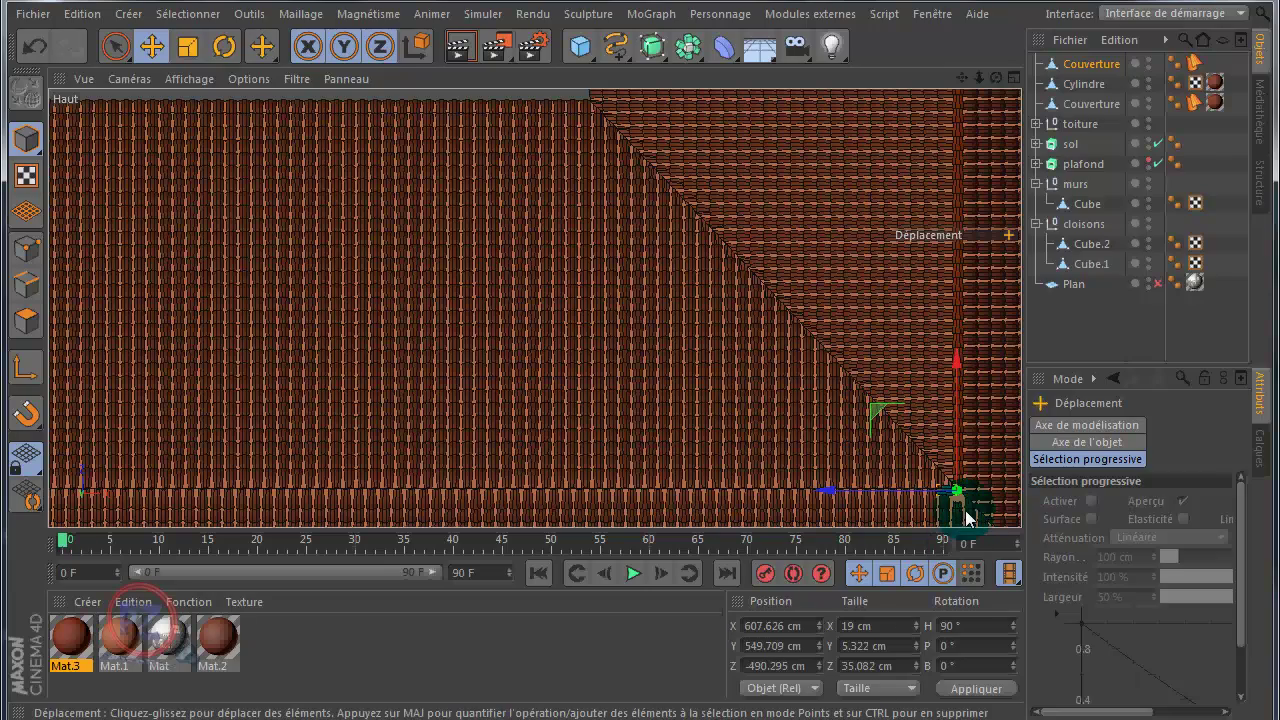
# Align the tile with the perpendicular ridge line in the top view, at about -487.2 cm on Z
pyautogui.scroll(-5, 966, 517)
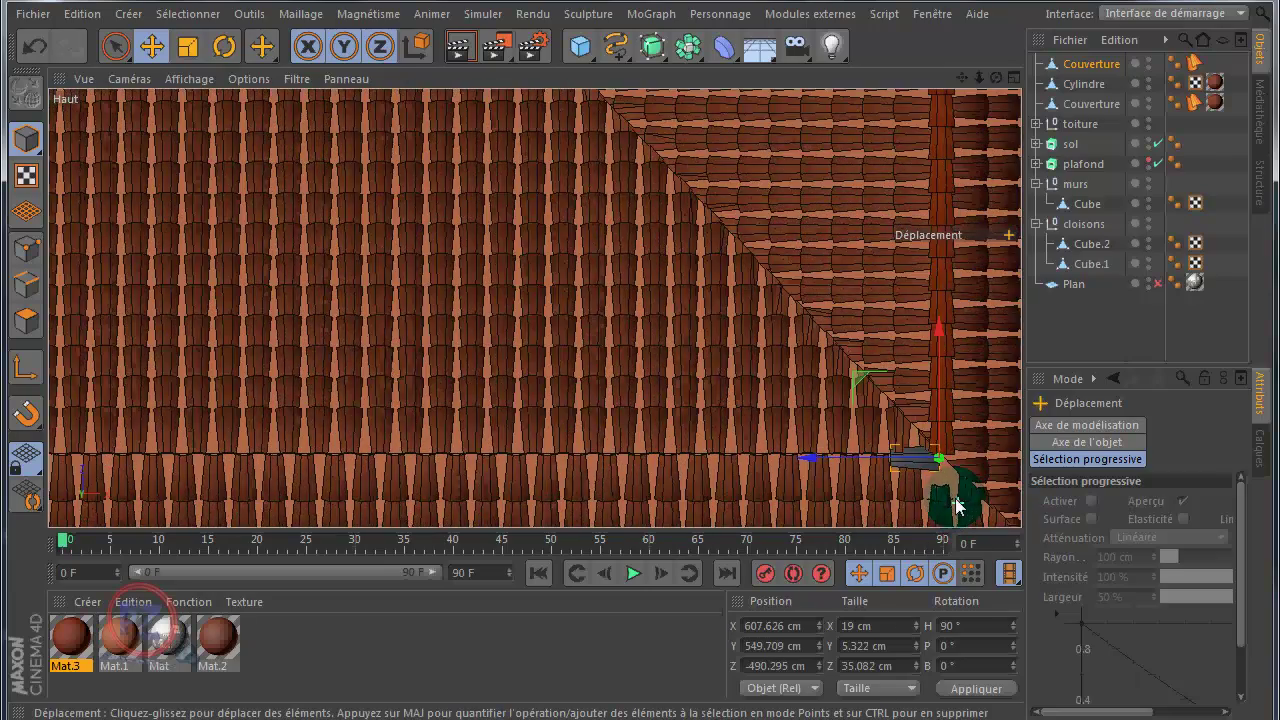
pyautogui.scroll(-4, 956, 505)
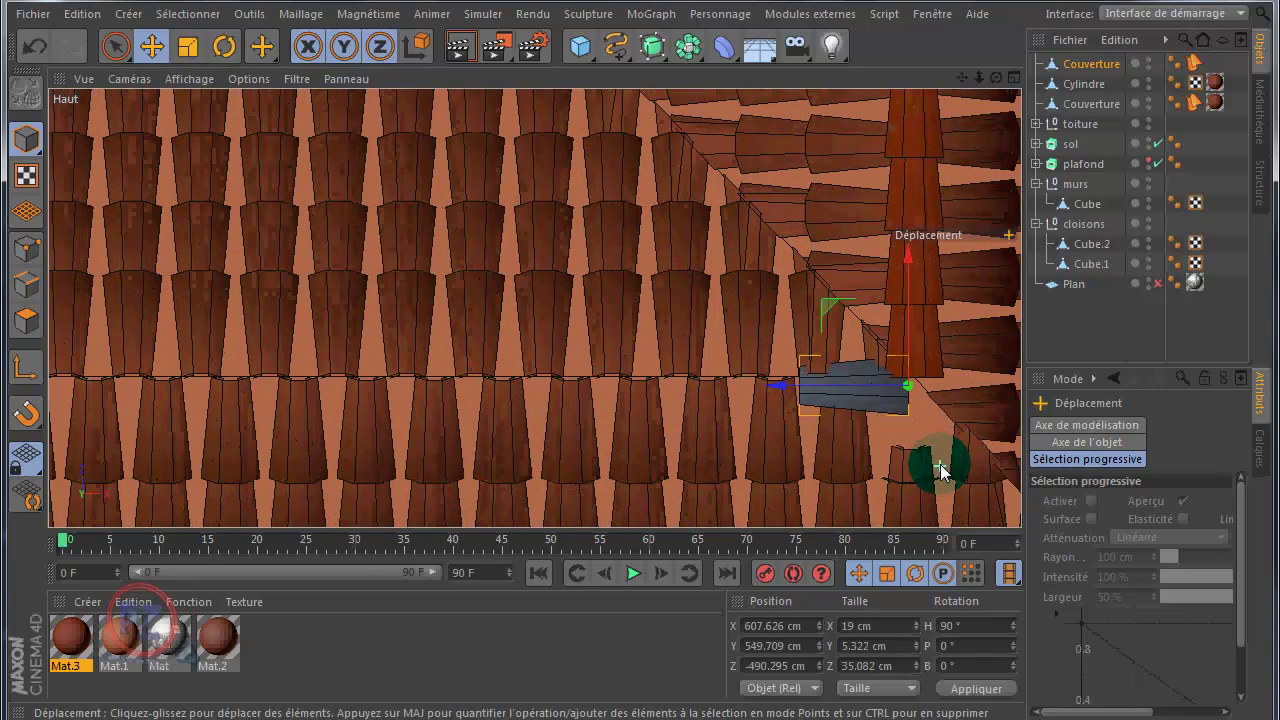
pyautogui.scroll(-2, 940, 468)
pyautogui.scroll(-1, 886, 434)
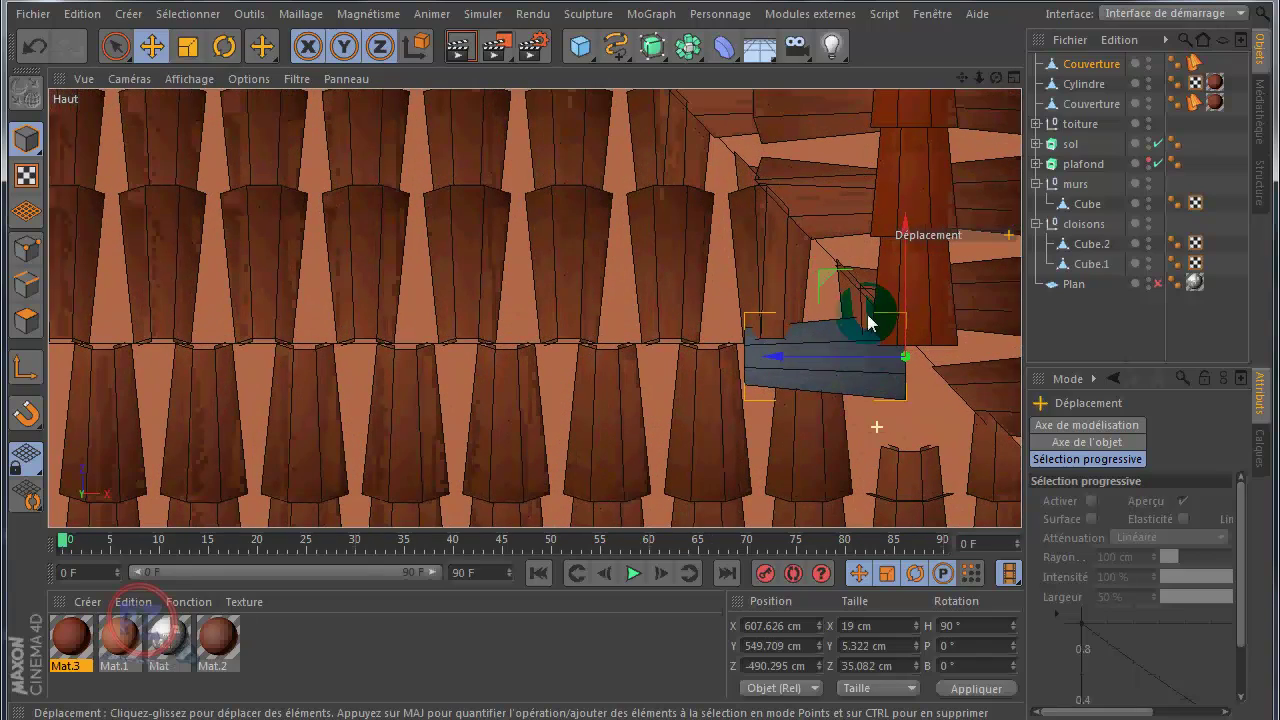
pyautogui.moveTo(906, 220); pyautogui.dragTo(907, 205)
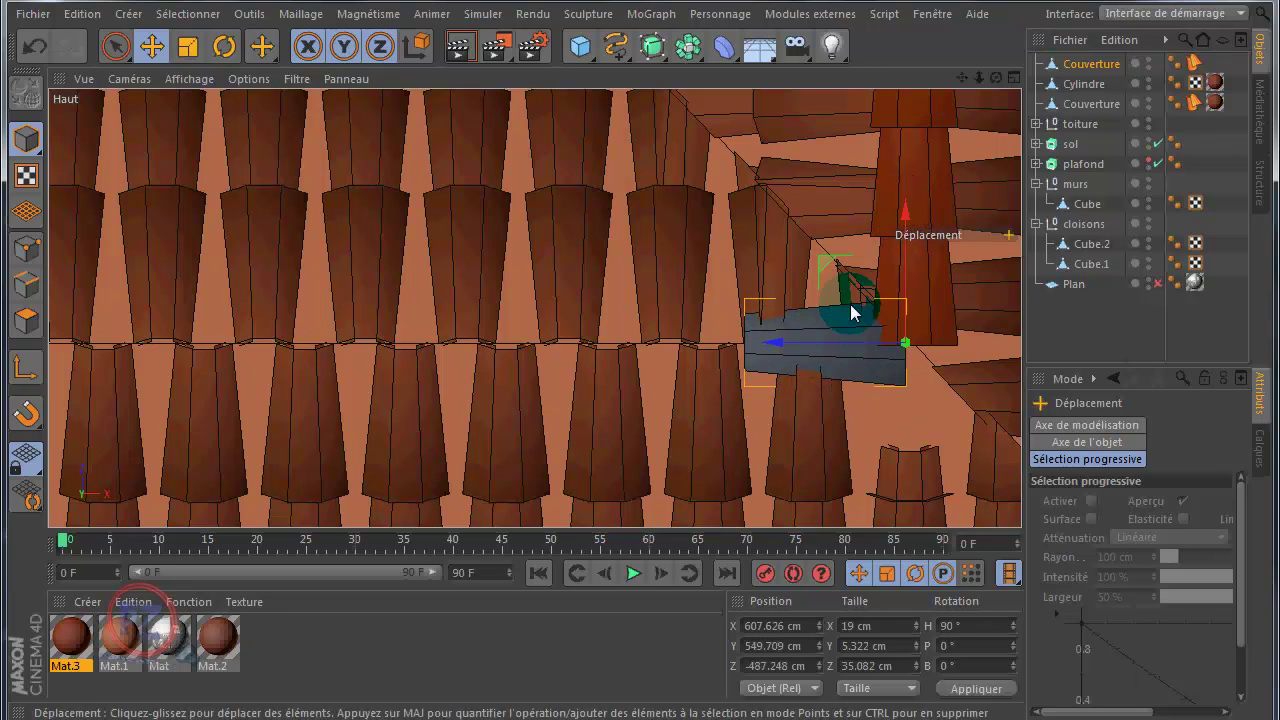
# Raise the tile slightly over the ridge in the right-side view, to about 549.9 cm on Y
pyautogui.middleClick(604, 286)
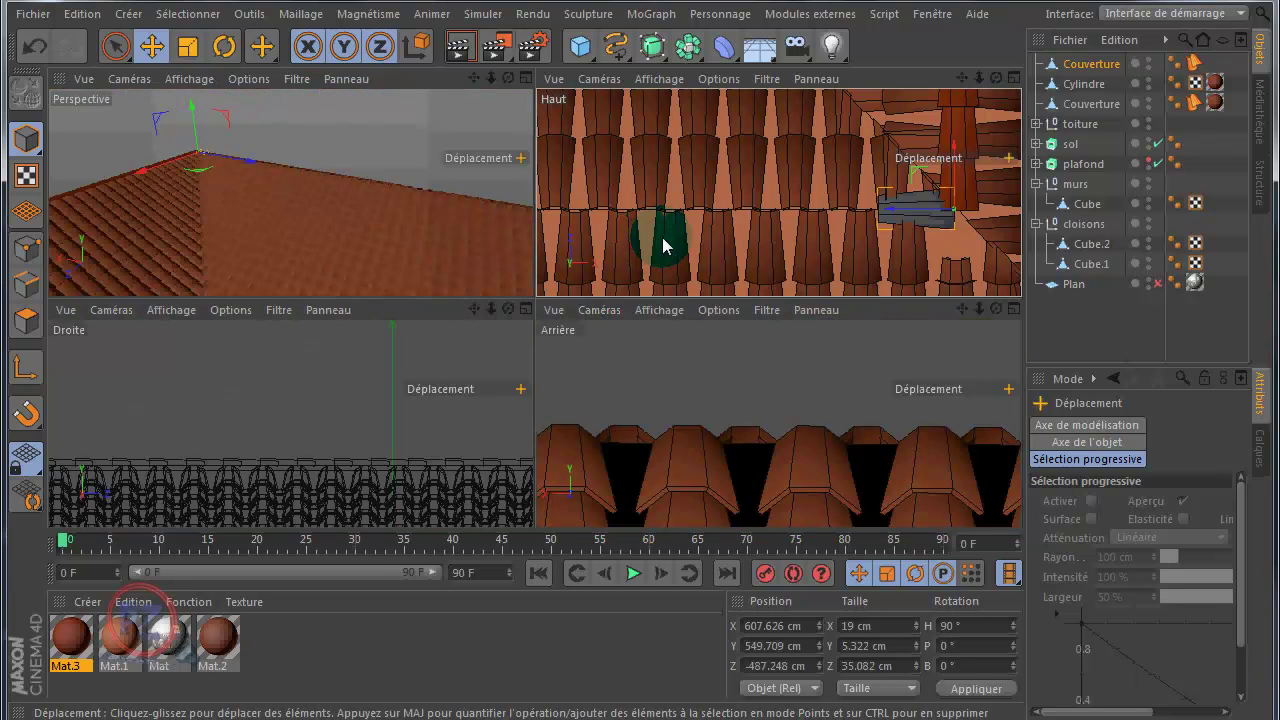
pyautogui.middleClick(307, 423)
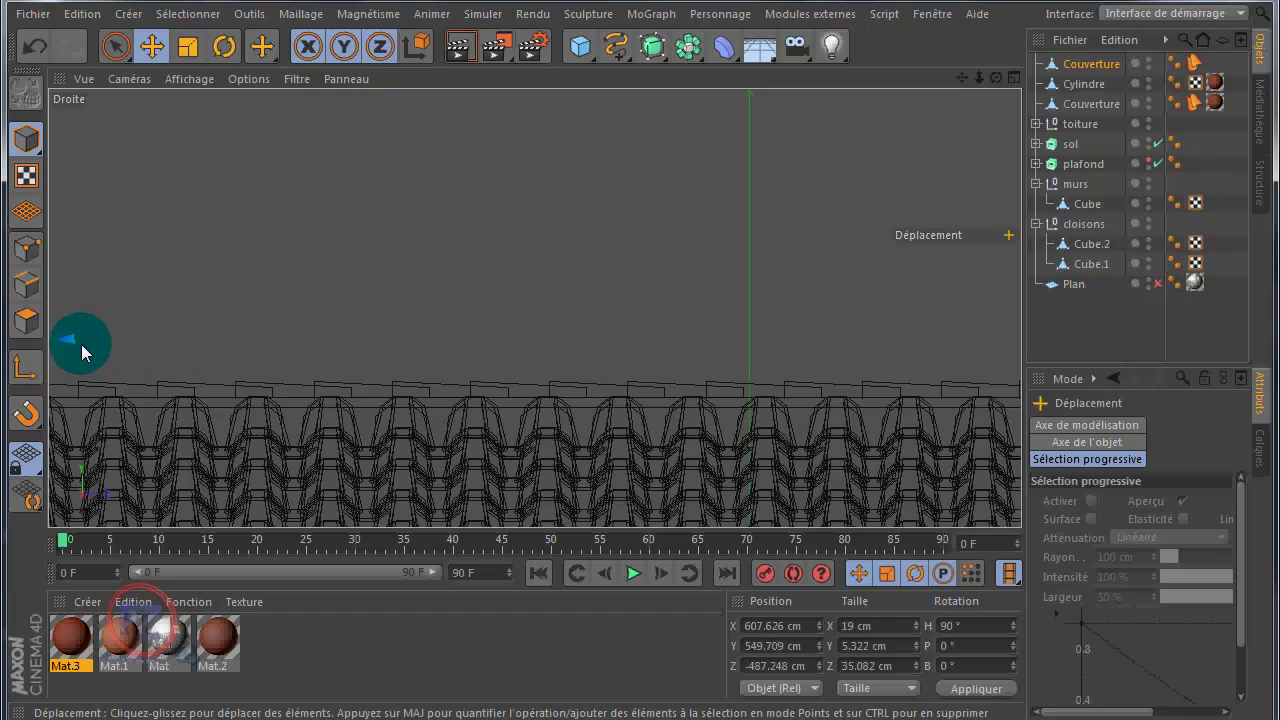
pyautogui.press('o')
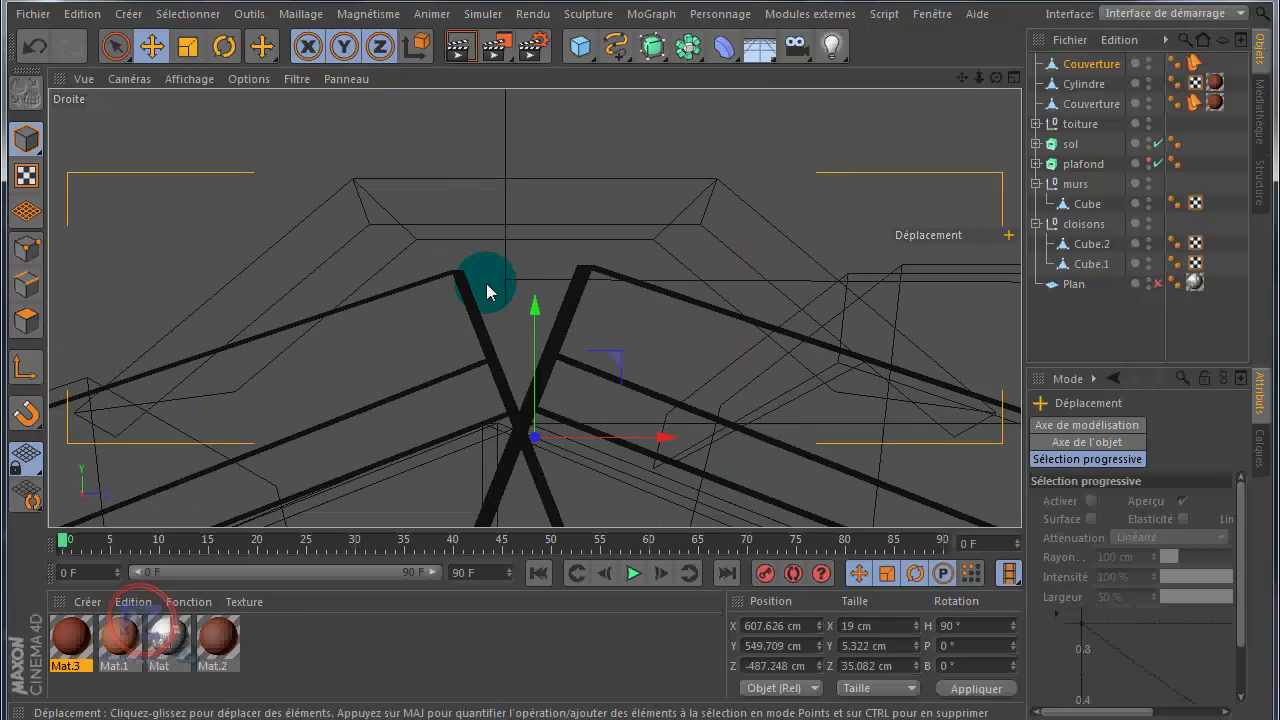
pyautogui.moveTo(535, 316); pyautogui.dragTo(514, 300)
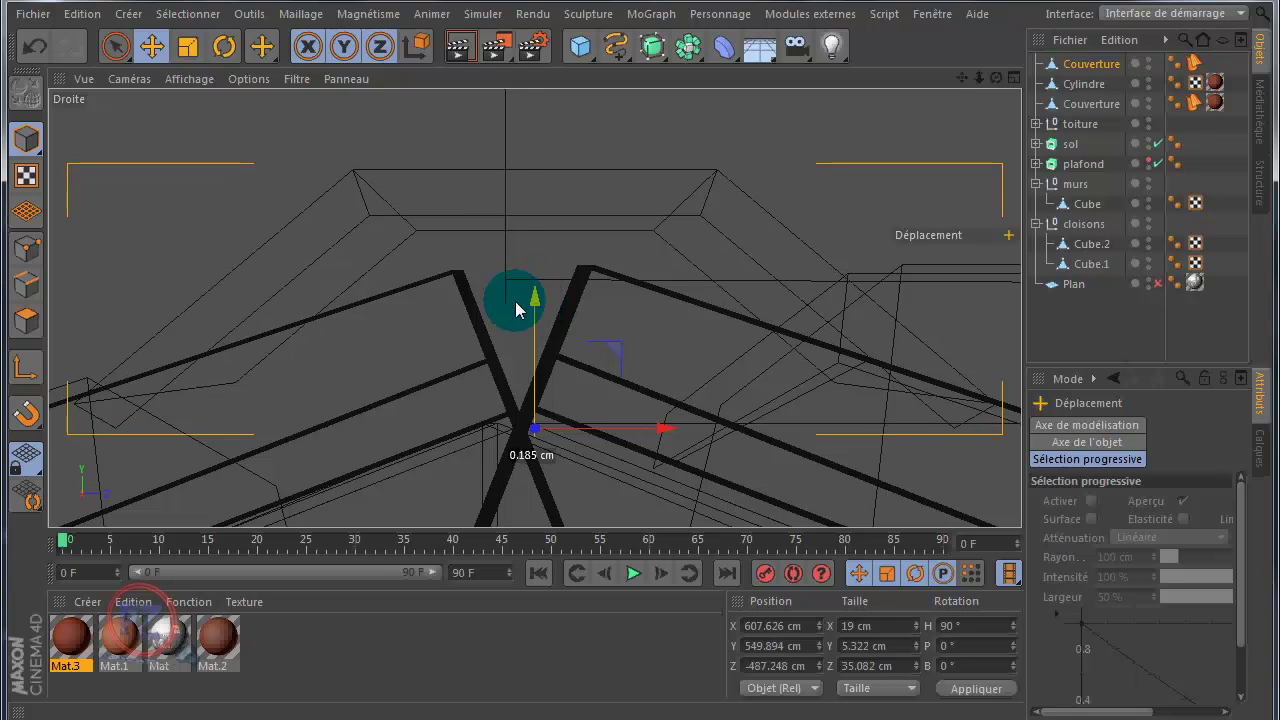
# Fine-tune the tile's height beside the existing ridge tiles in the back view, to about 550.5 cm on Y
pyautogui.middleClick(96, 219)
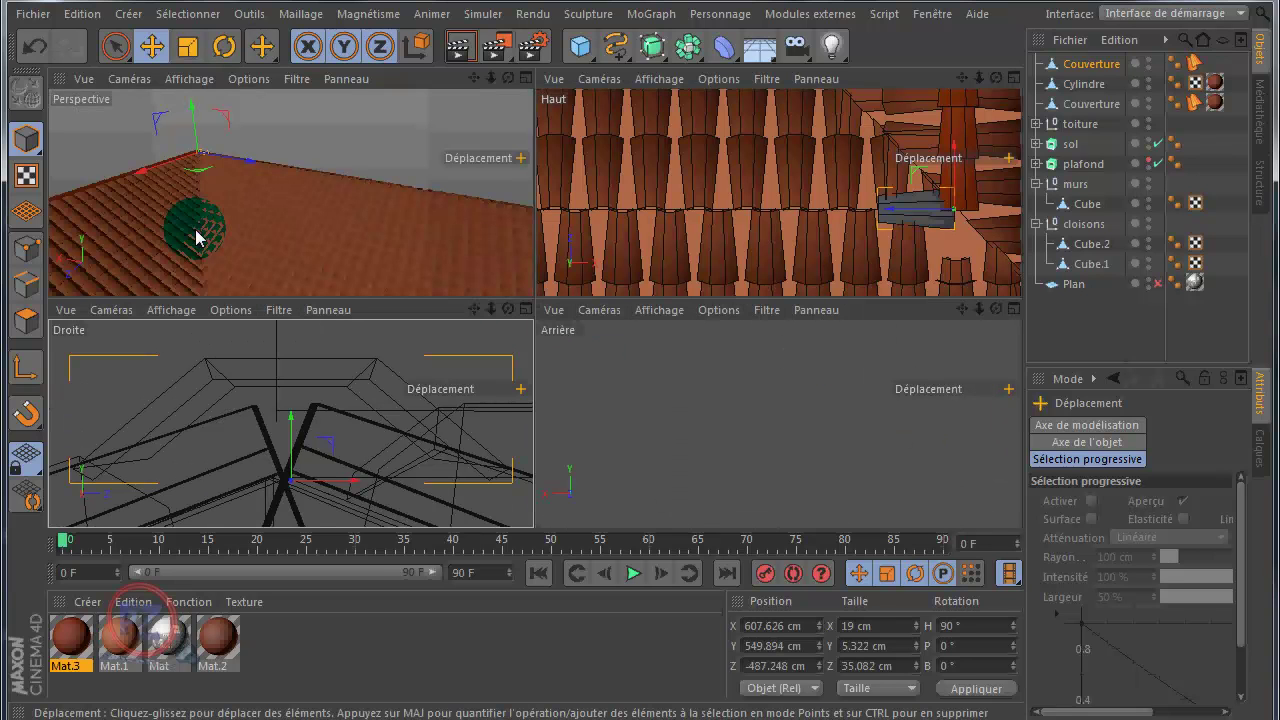
pyautogui.middleClick(767, 251)
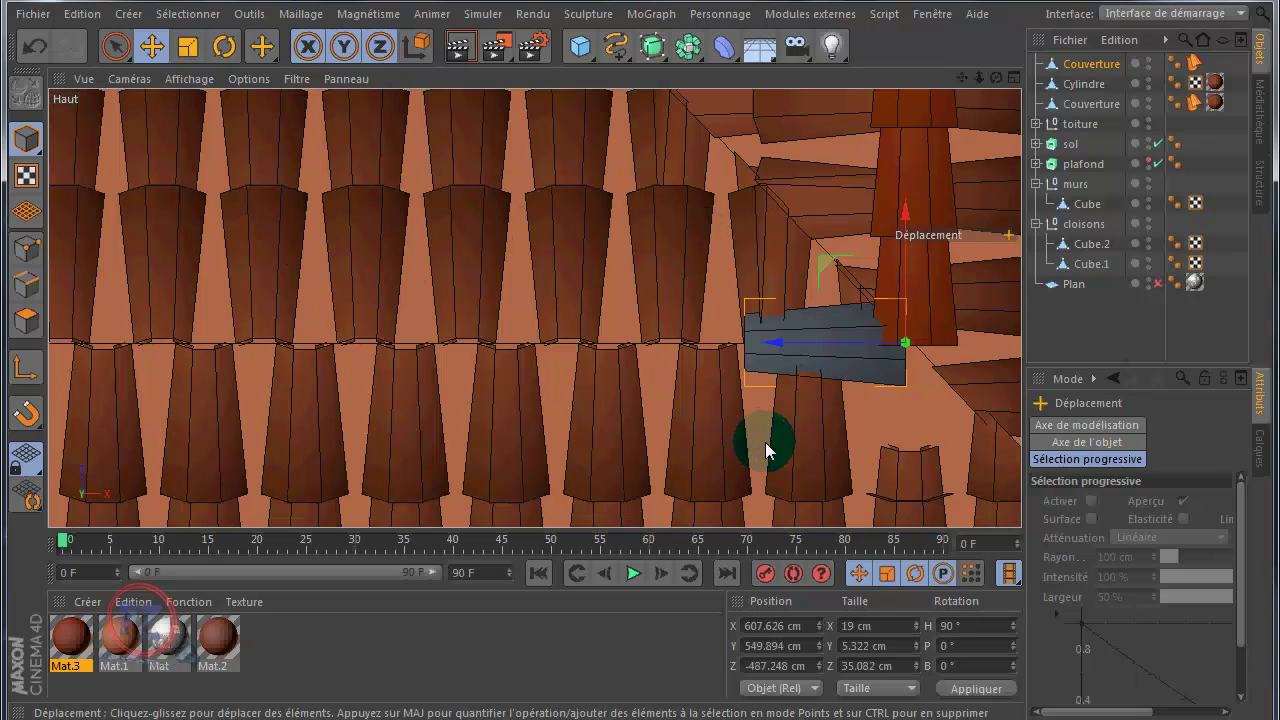
pyautogui.middleClick(300, 422)
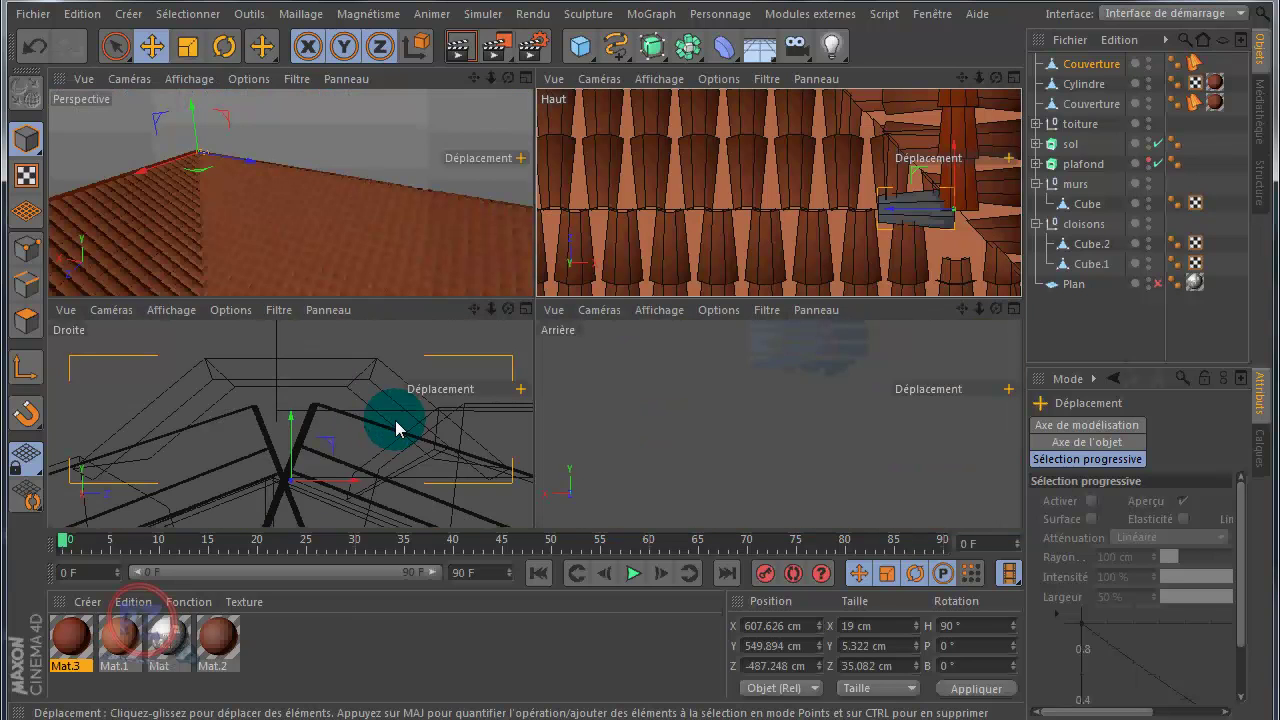
pyautogui.middleClick(750, 377)
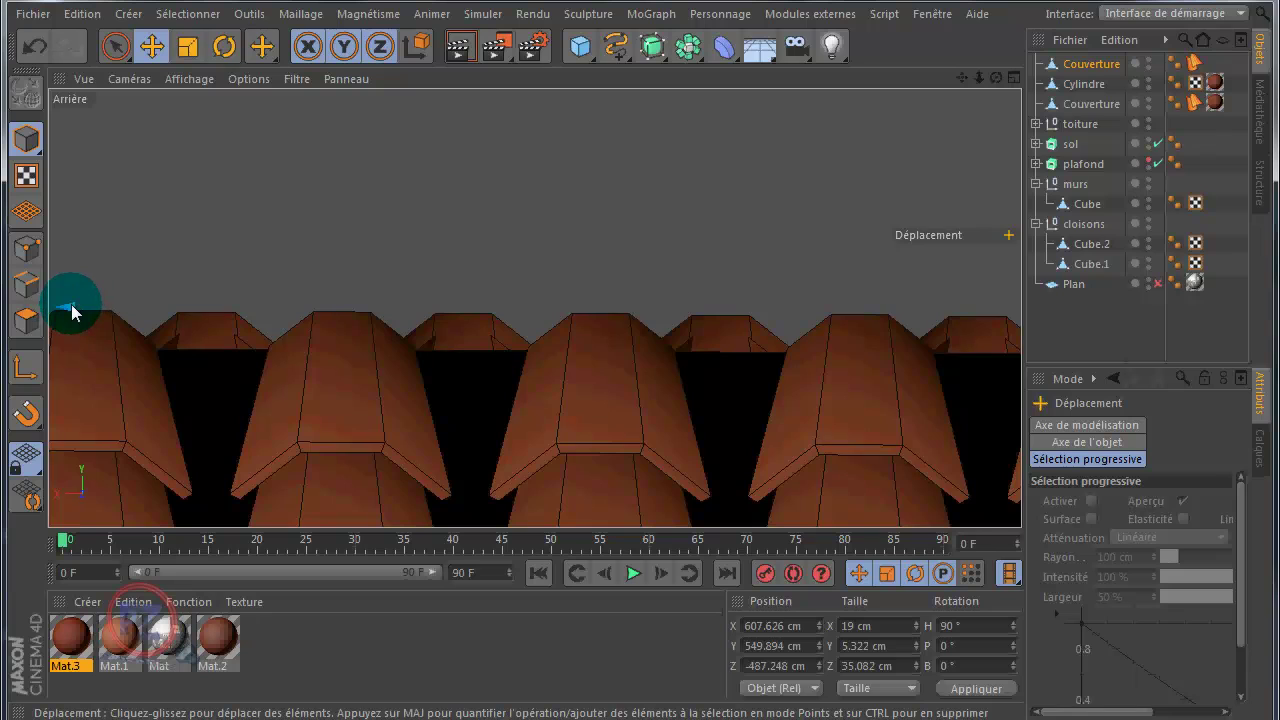
pyautogui.press('o')
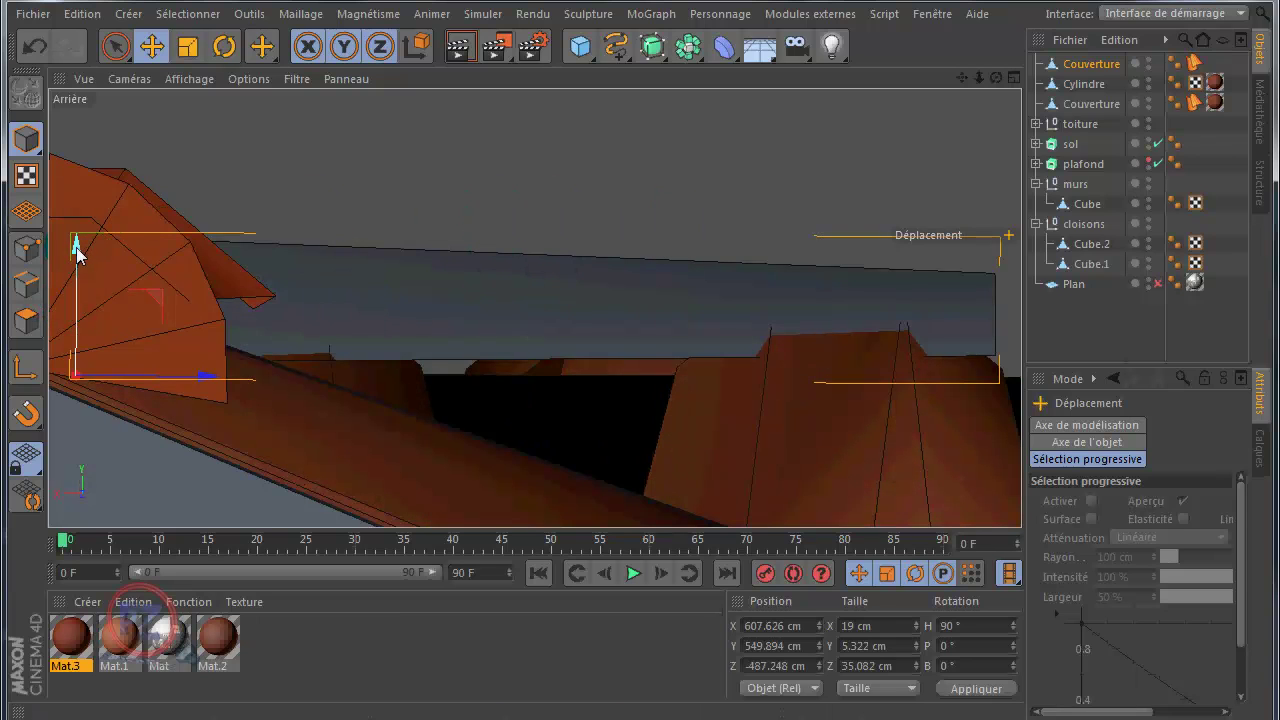
pyautogui.moveTo(77, 251); pyautogui.dragTo(186, 214)
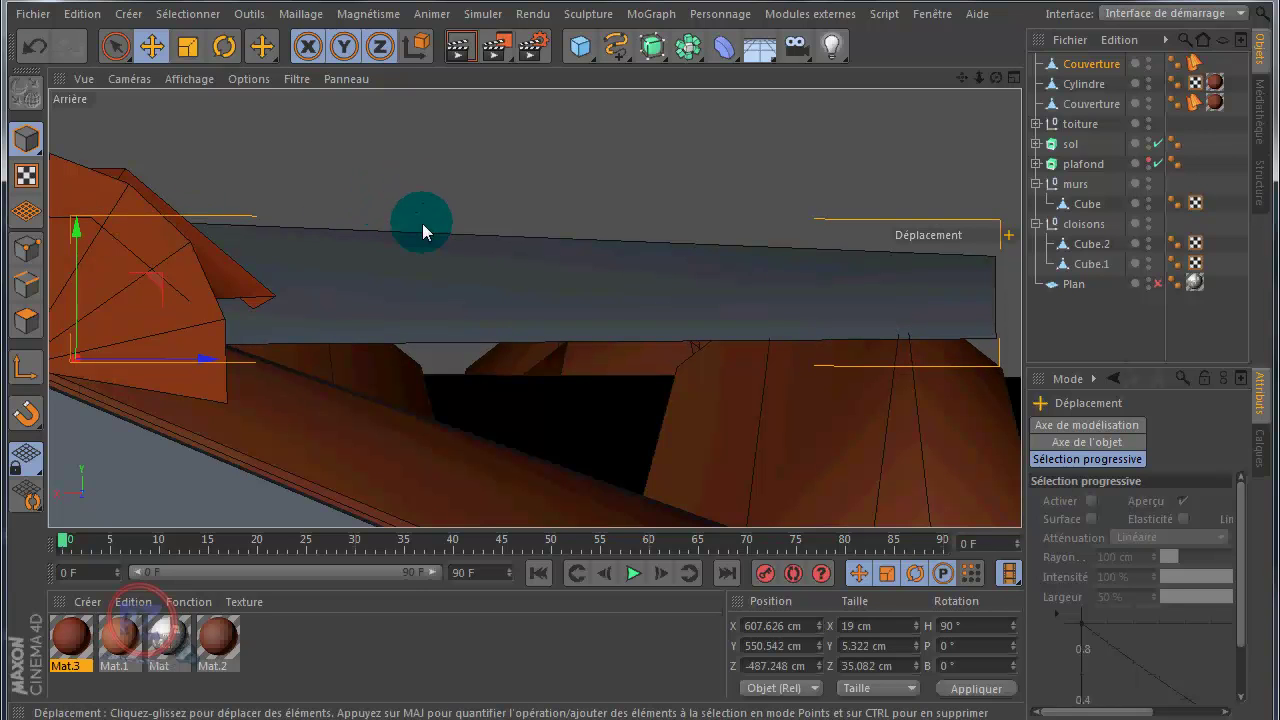
pyautogui.keyDown('alt'); pyautogui.moveTo(422, 223); pyautogui.dragTo(763, 193); pyautogui.keyUp('alt')
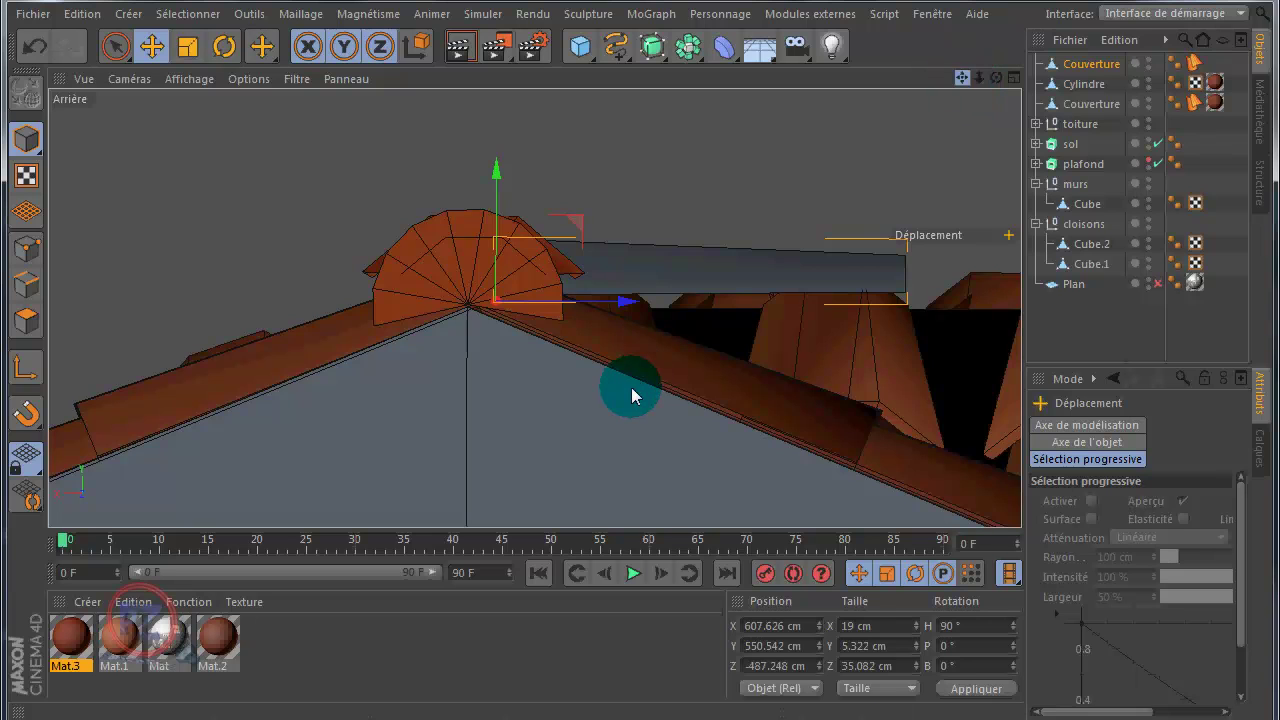
pyautogui.moveTo(631, 387); pyautogui.dragTo(637, 386)
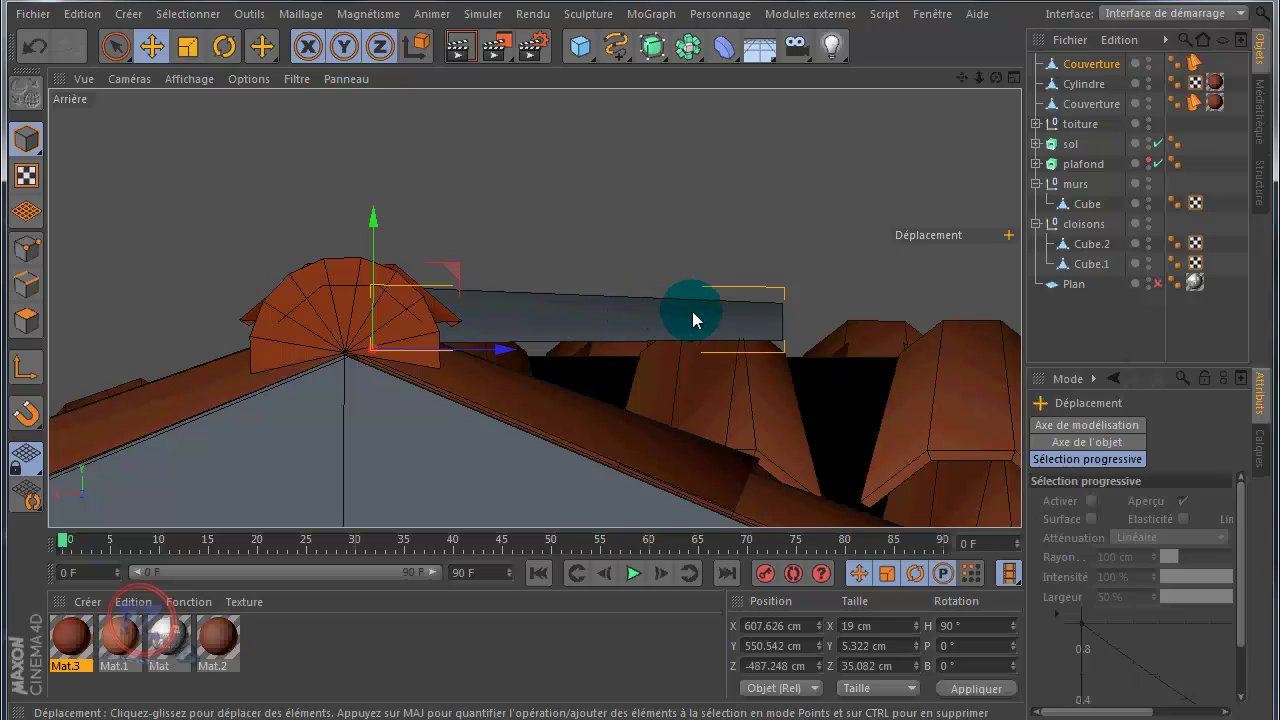
pyautogui.middleClick(281, 199)
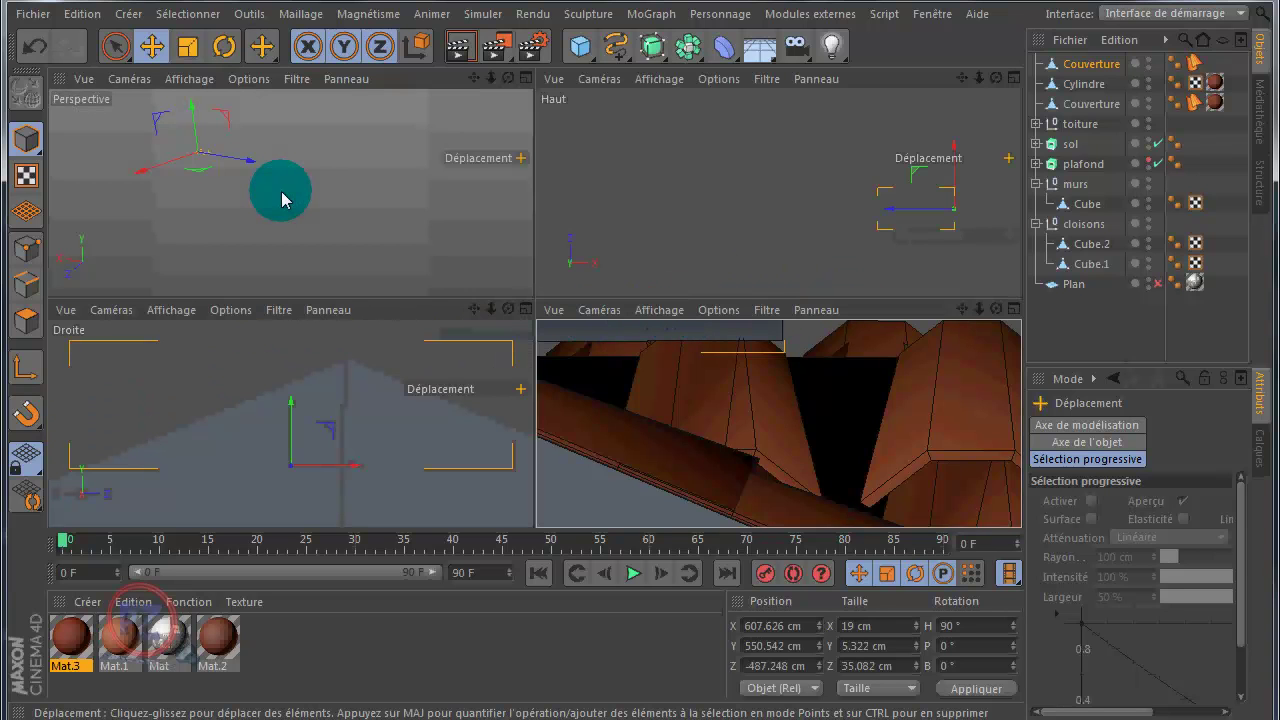
pyautogui.scroll(-3, 405, 221)
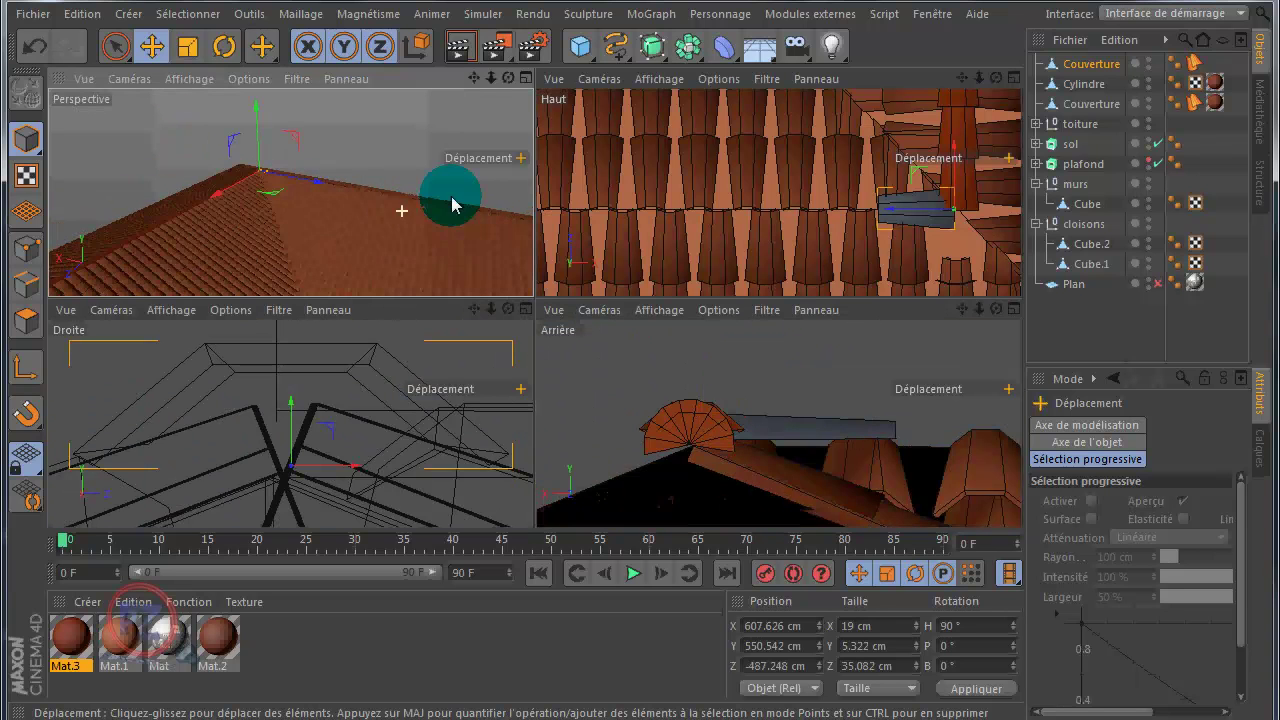
# Examine the second ridge's length in perspective and its starting tile from above, with the TuileGEN settings displayed
pyautogui.moveTo(474, 78); pyautogui.dragTo(443, 143)
pyautogui.middleClick(443, 147)
pyautogui.click(966, 78)
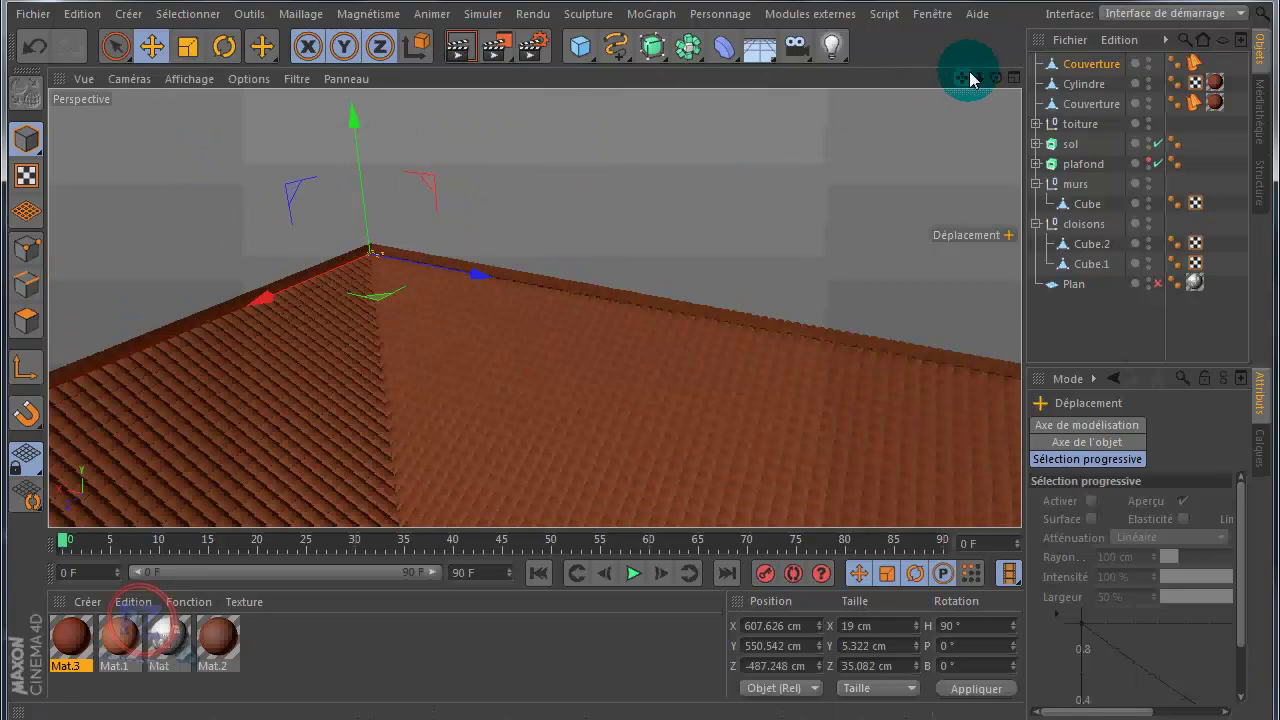
pyautogui.moveTo(962, 82); pyautogui.dragTo(640, 378)
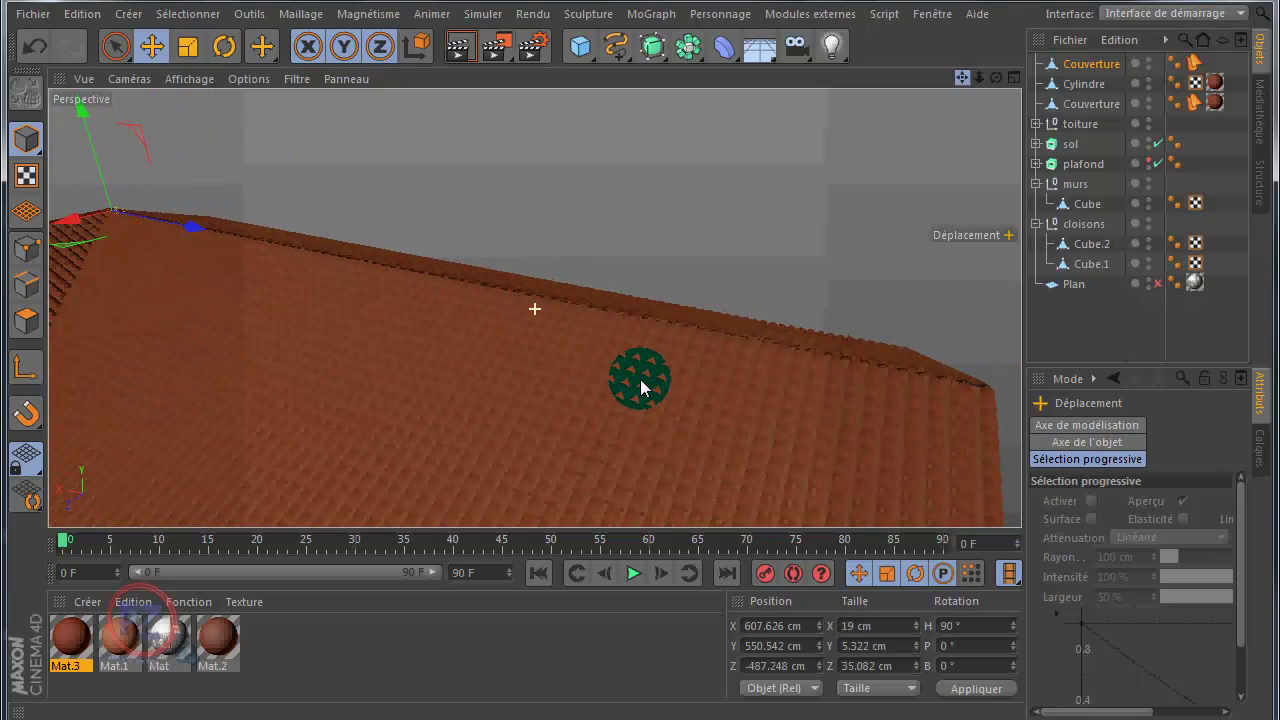
pyautogui.click(960, 80)
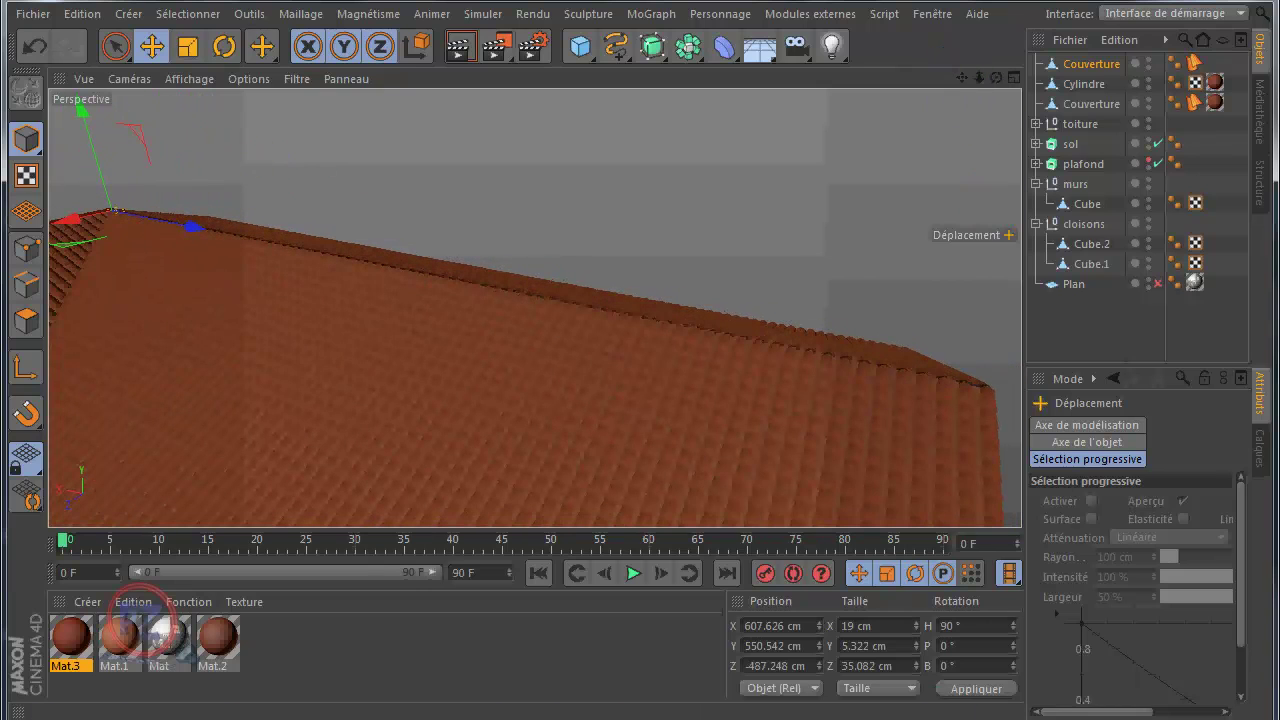
pyautogui.moveTo(985, 715); pyautogui.dragTo(1086, 170)
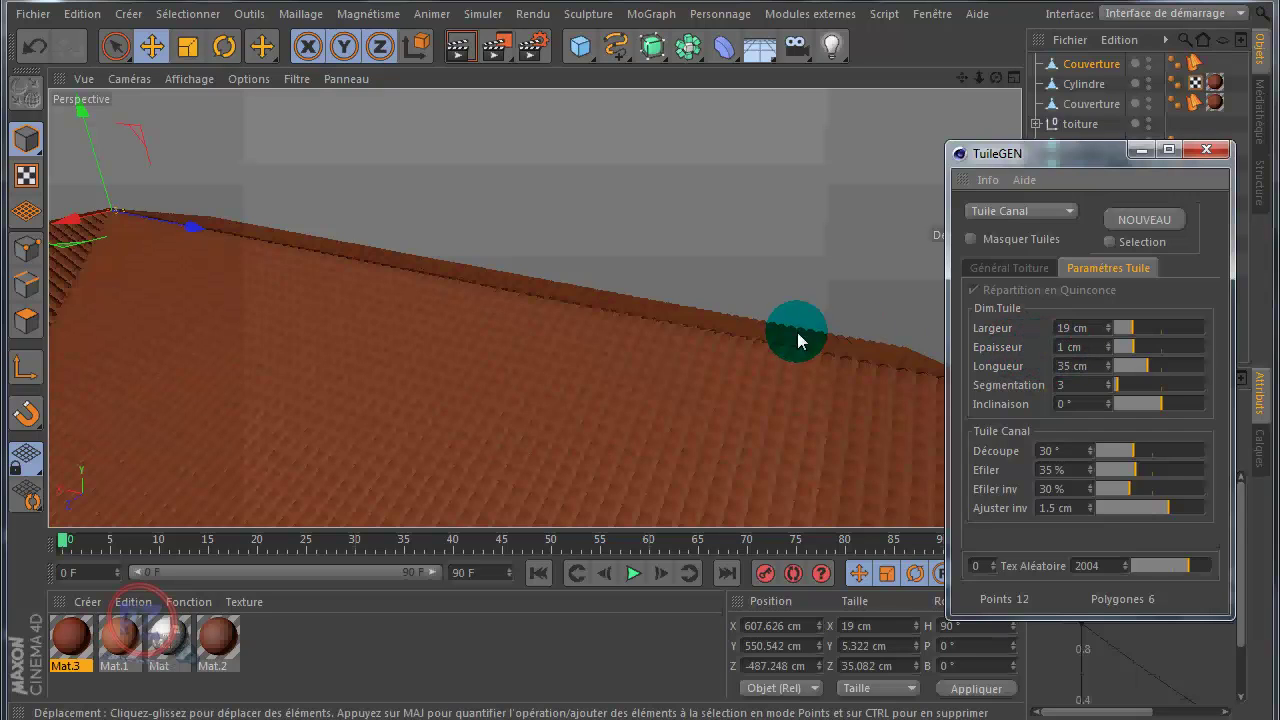
pyautogui.middleClick(690, 256)
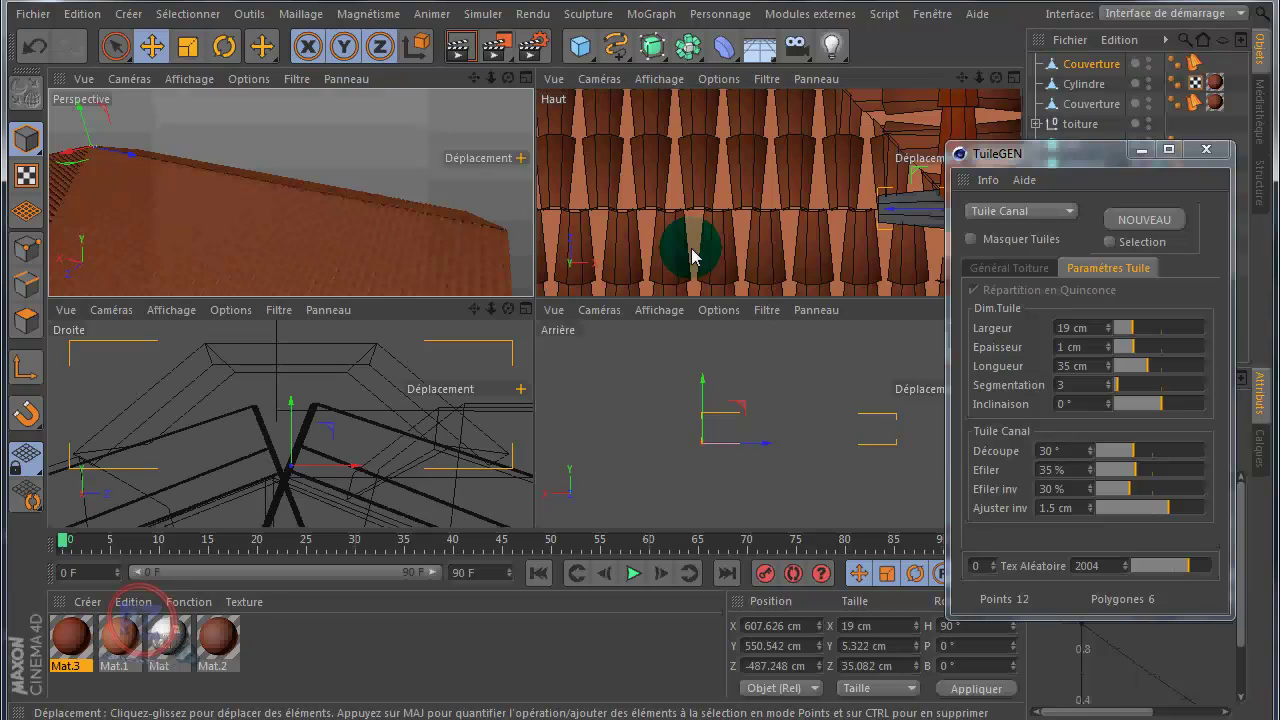
pyautogui.middleClick(832, 248)
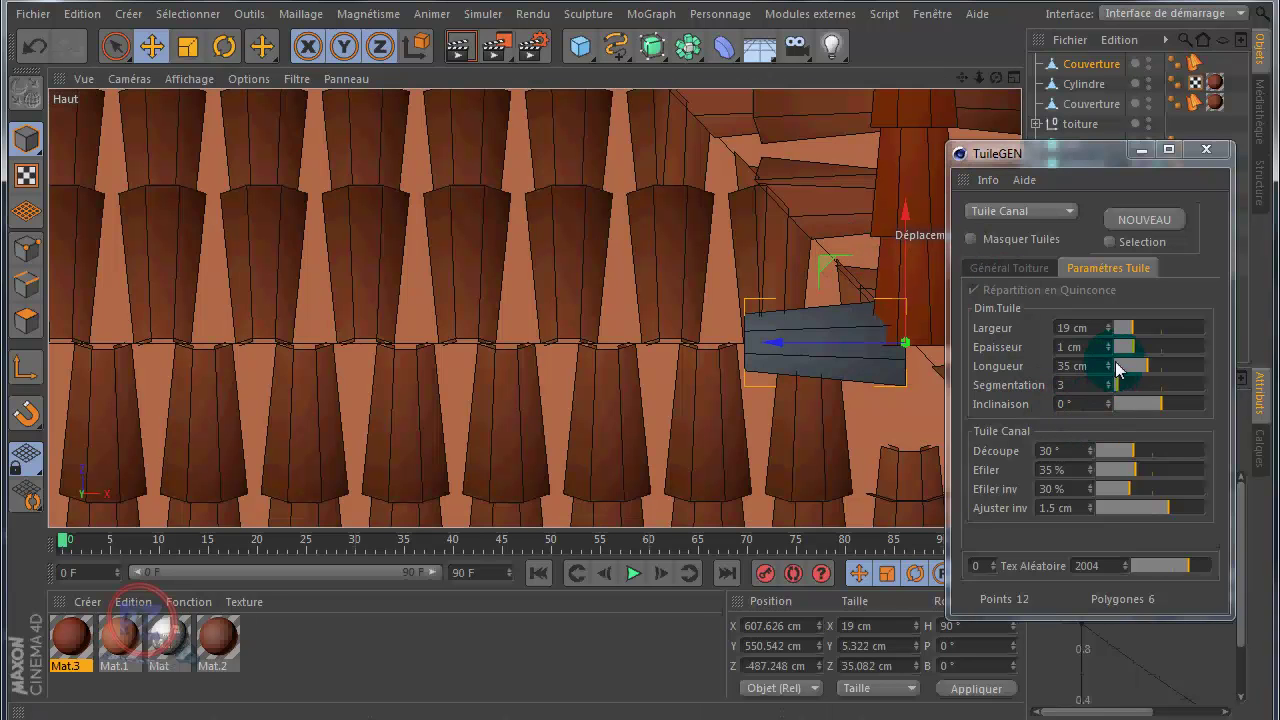
# Try a thickness of 1.4 cm and a length of 36 cm for the ridge tile
pyautogui.click(1107, 345)
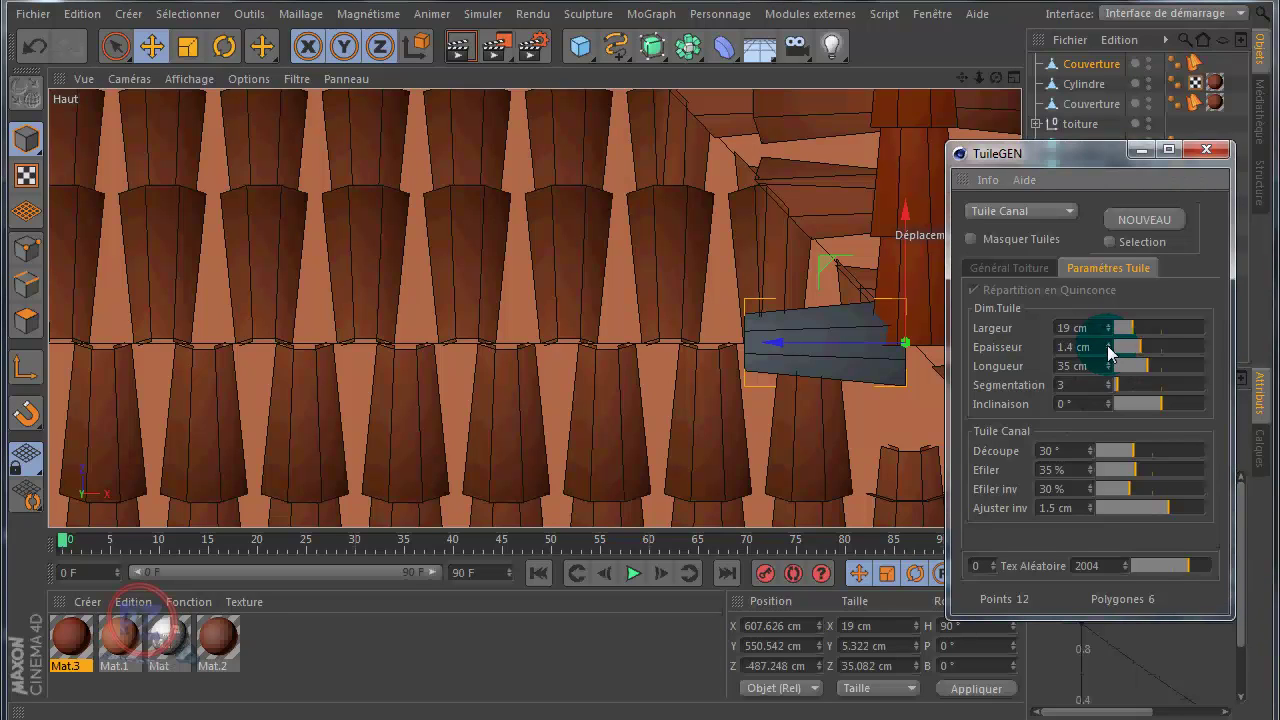
pyautogui.moveTo(1107, 345); pyautogui.dragTo(1110, 347)
pyautogui.click(1107, 342)
pyautogui.moveTo(1092, 350); pyautogui.dragTo(1005, 352)
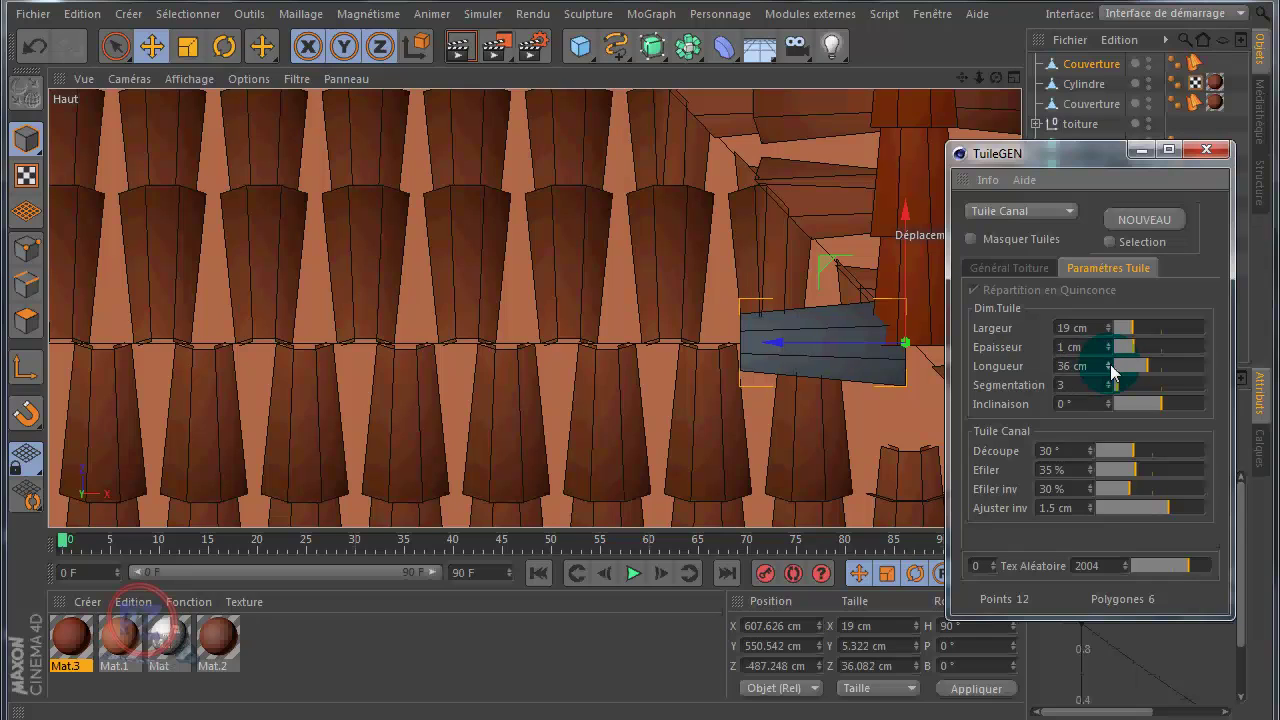
pyautogui.moveTo(1115, 368)
pyautogui.mouseDown()
pyautogui.moveTo(1120, 320)
pyautogui.moveTo(1112, 405)
pyautogui.moveTo(1114, 377)
pyautogui.mouseUp()
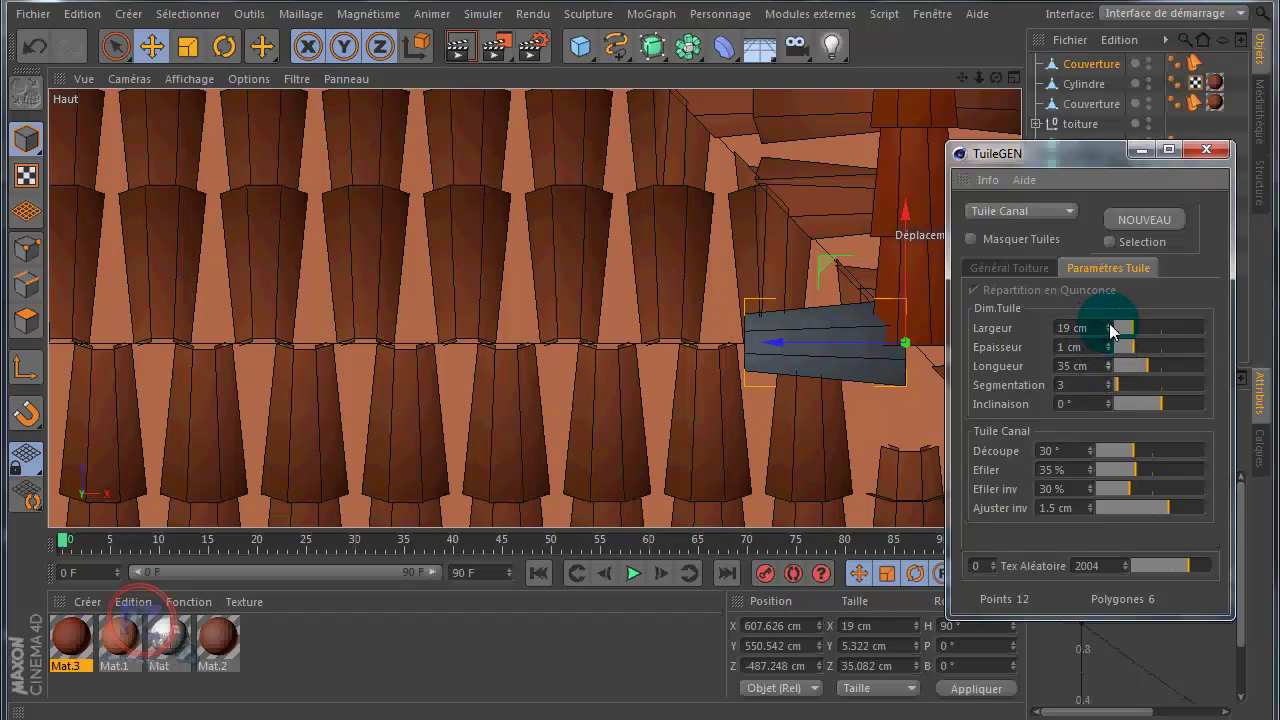
# Set the ridge tile's width to 20 cm and its thickness to 0 cm
pyautogui.moveTo(1109, 323); pyautogui.dragTo(1109, 323)
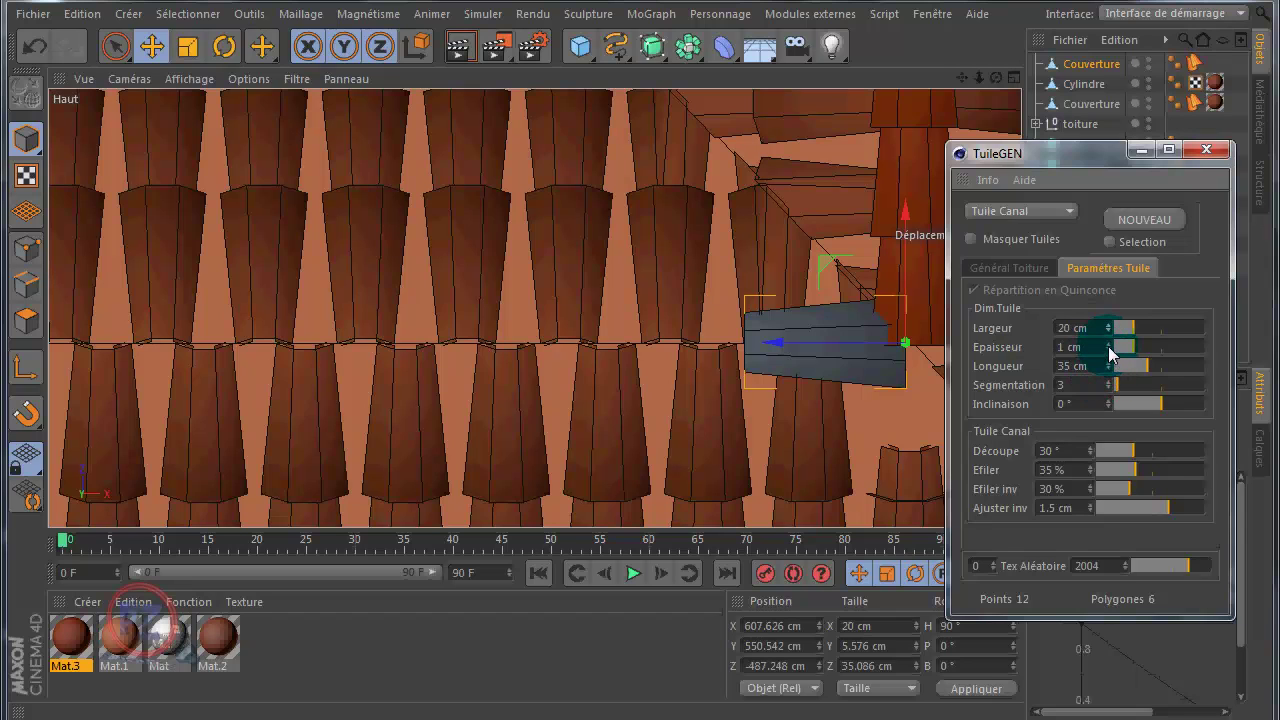
pyautogui.moveTo(1108, 345); pyautogui.dragTo(1123, 286)
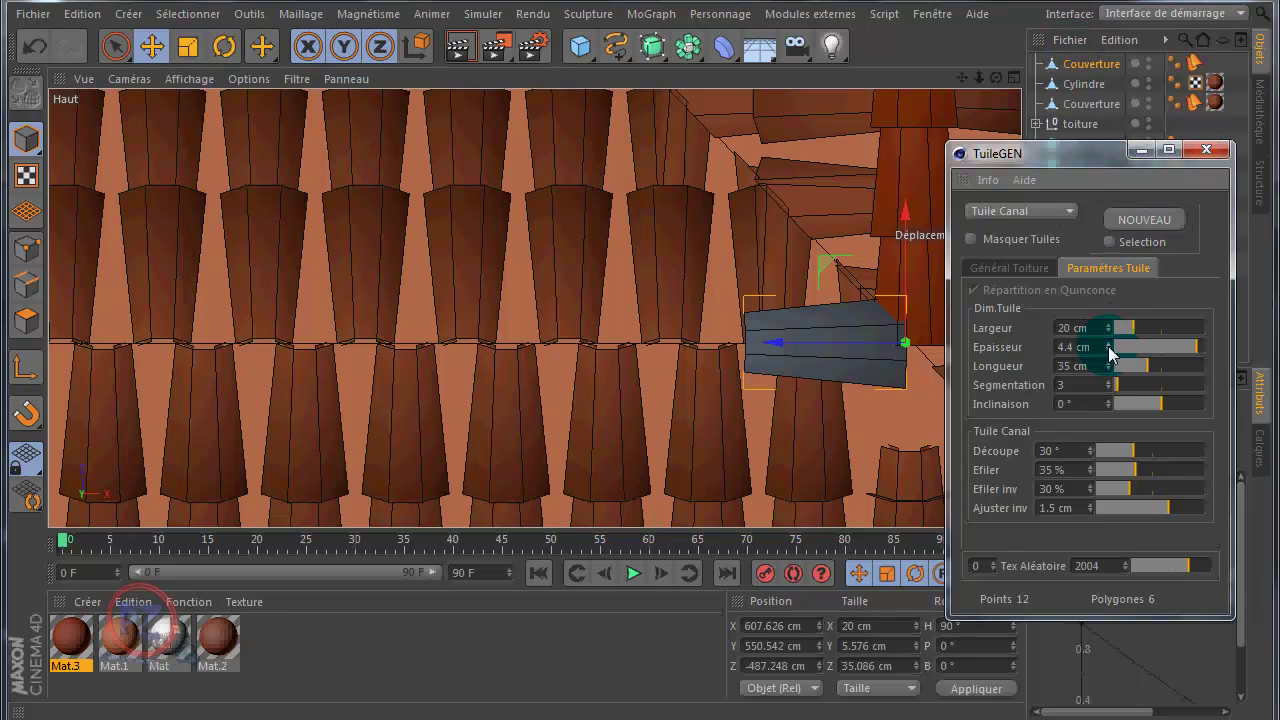
pyautogui.moveTo(1110, 350)
pyautogui.mouseDown()
pyautogui.moveTo(1108, 430)
pyautogui.moveTo(1169, 228)
pyautogui.moveTo(1094, 343)
pyautogui.moveTo(1107, 365)
pyautogui.mouseUp()
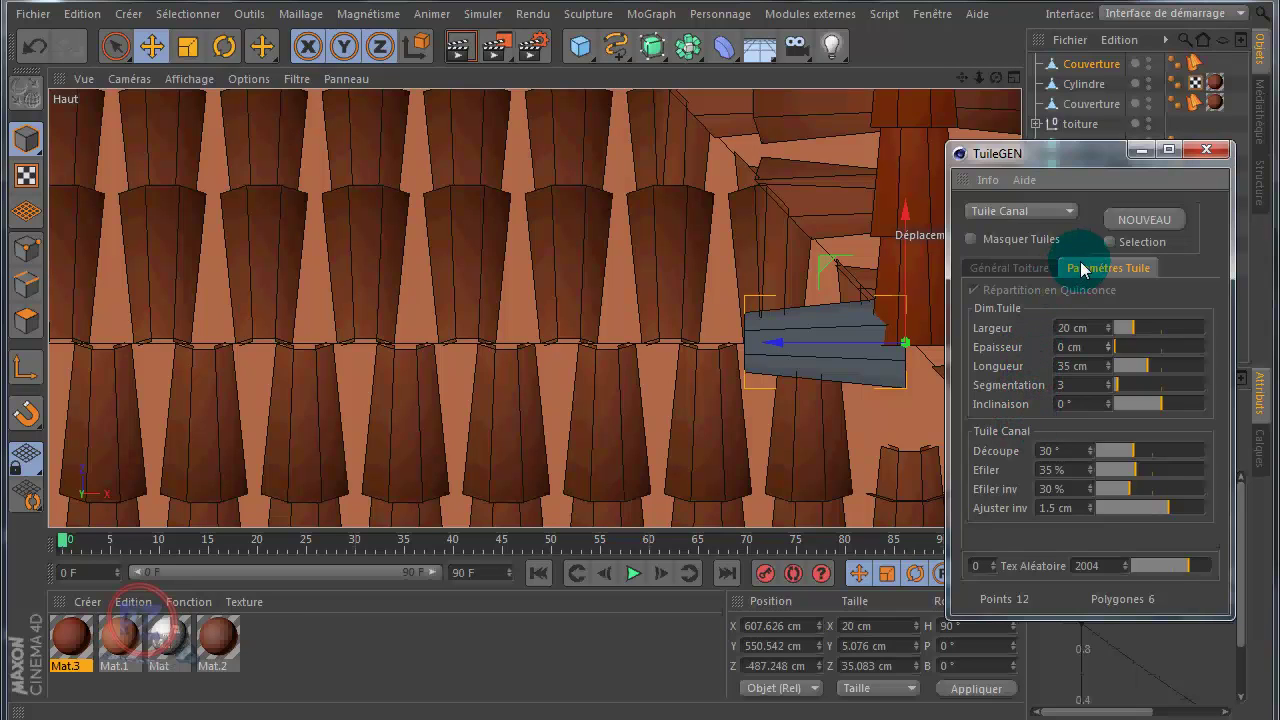
# Multiply the tile into a row along the second ridge by setting the overall covering width to 1047 cm
pyautogui.click(1027, 272)
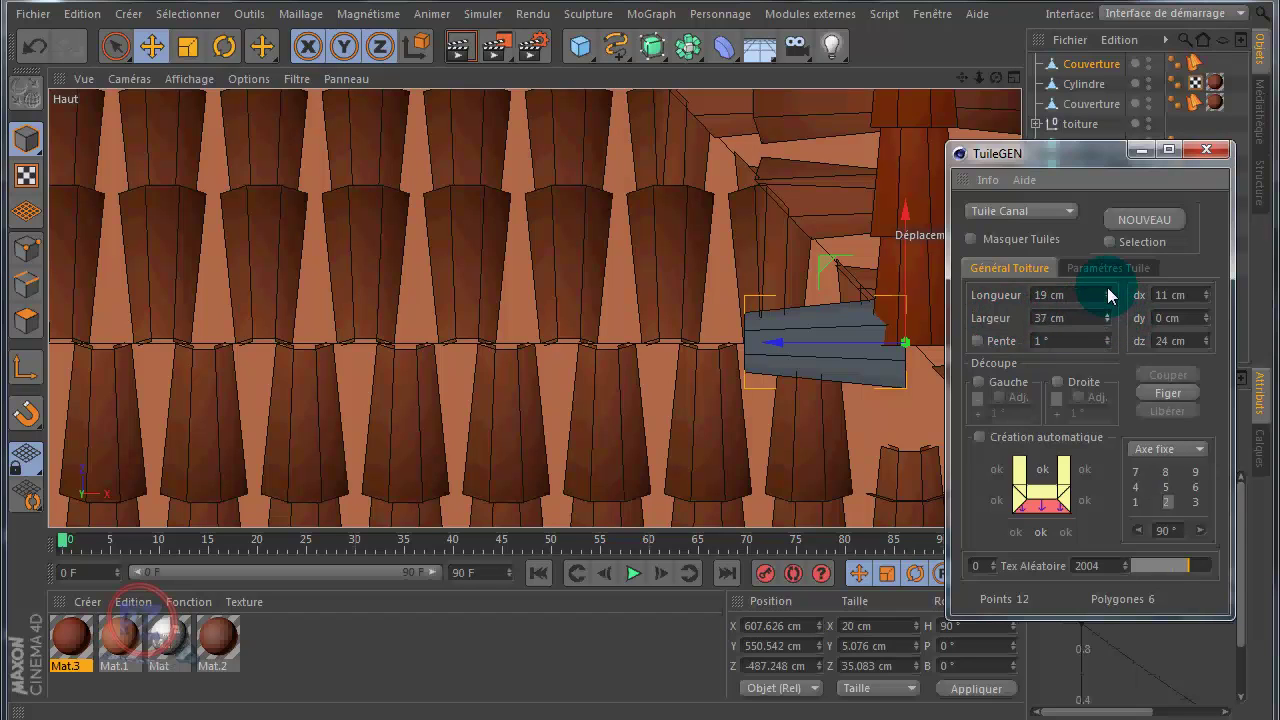
pyautogui.moveTo(1107, 317); pyautogui.dragTo(1143, 194)
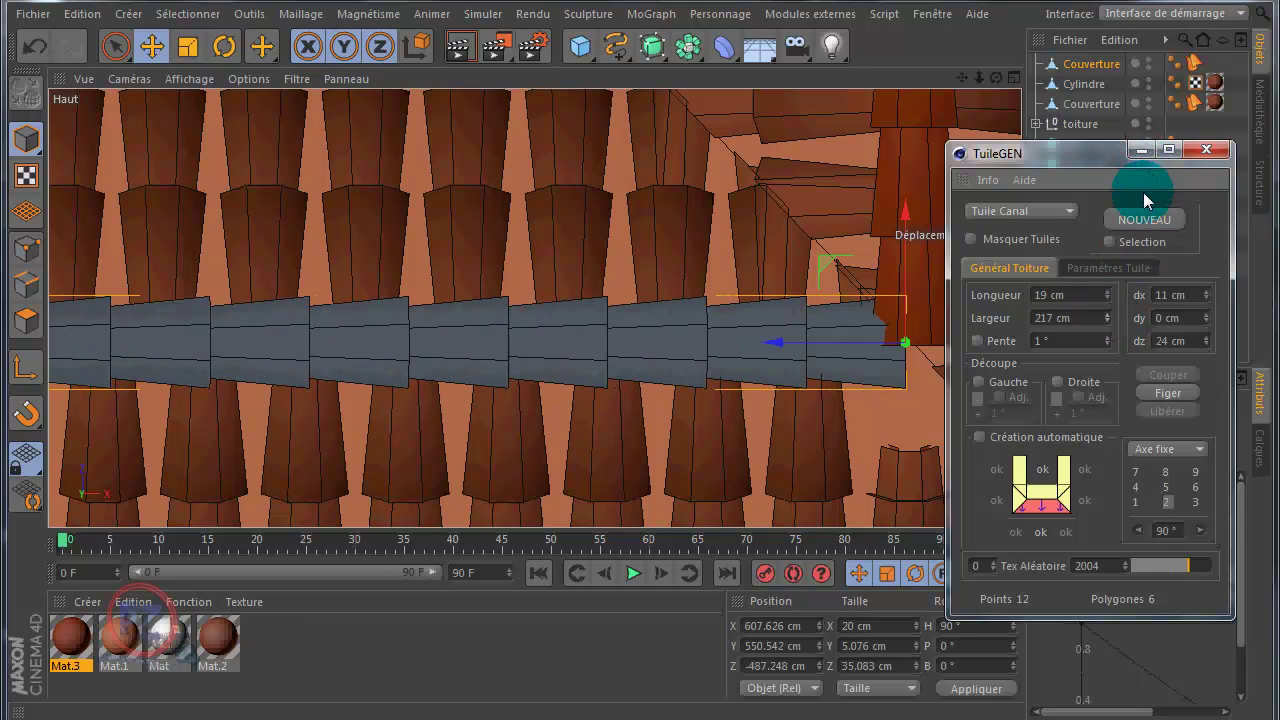
pyautogui.moveTo(1108, 317); pyautogui.dragTo(1140, 190)
pyautogui.moveTo(1200, 4); pyautogui.dragTo(1215, 1)
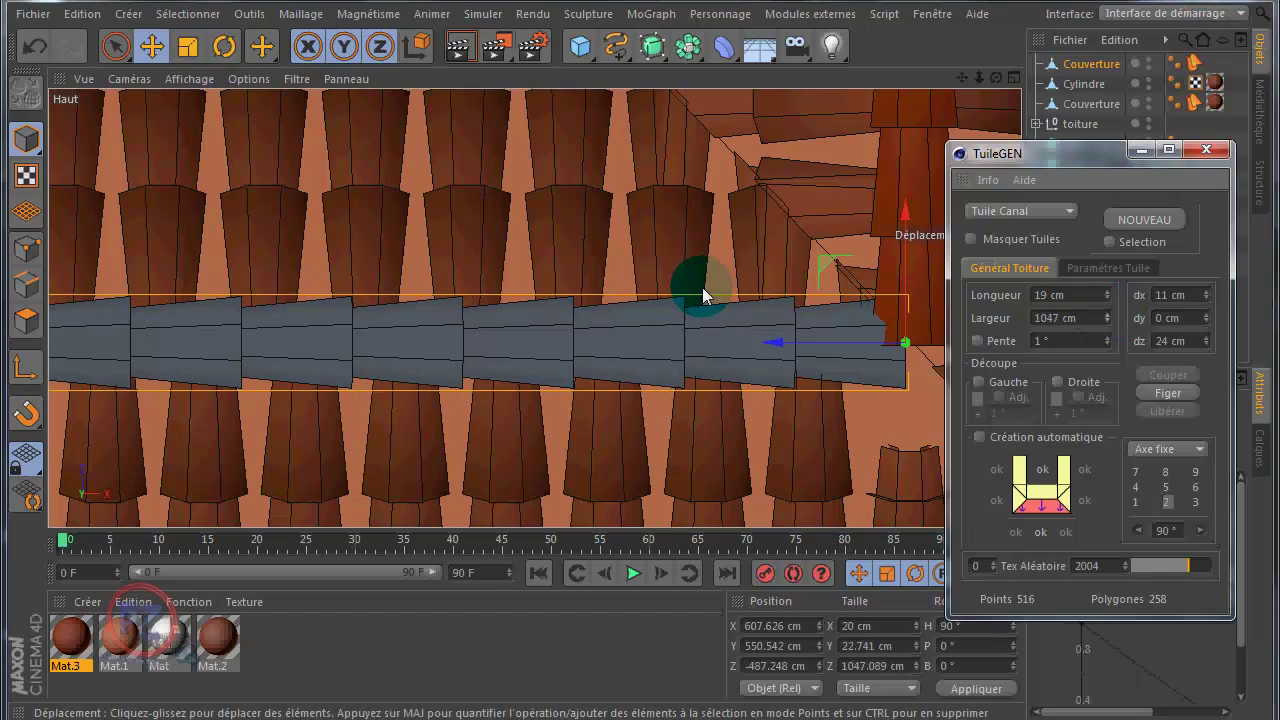
# Extend the ridge-tile row to the roof's far edge with an overall width of 1828 cm
pyautogui.keyDown('alt'); pyautogui.moveTo(700, 294); pyautogui.dragTo(698, 310, button='right'); pyautogui.keyUp('alt')
pyautogui.scroll(-10, 700, 312)
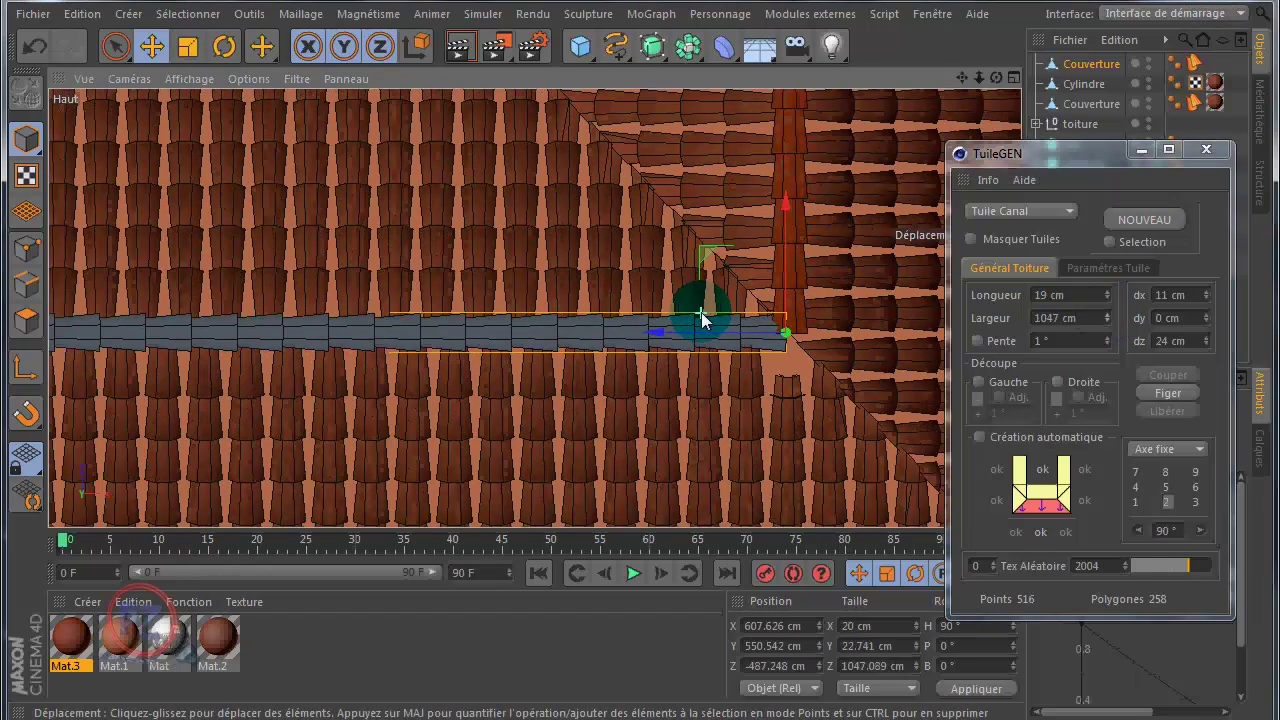
pyautogui.scroll(-10, 701, 312)
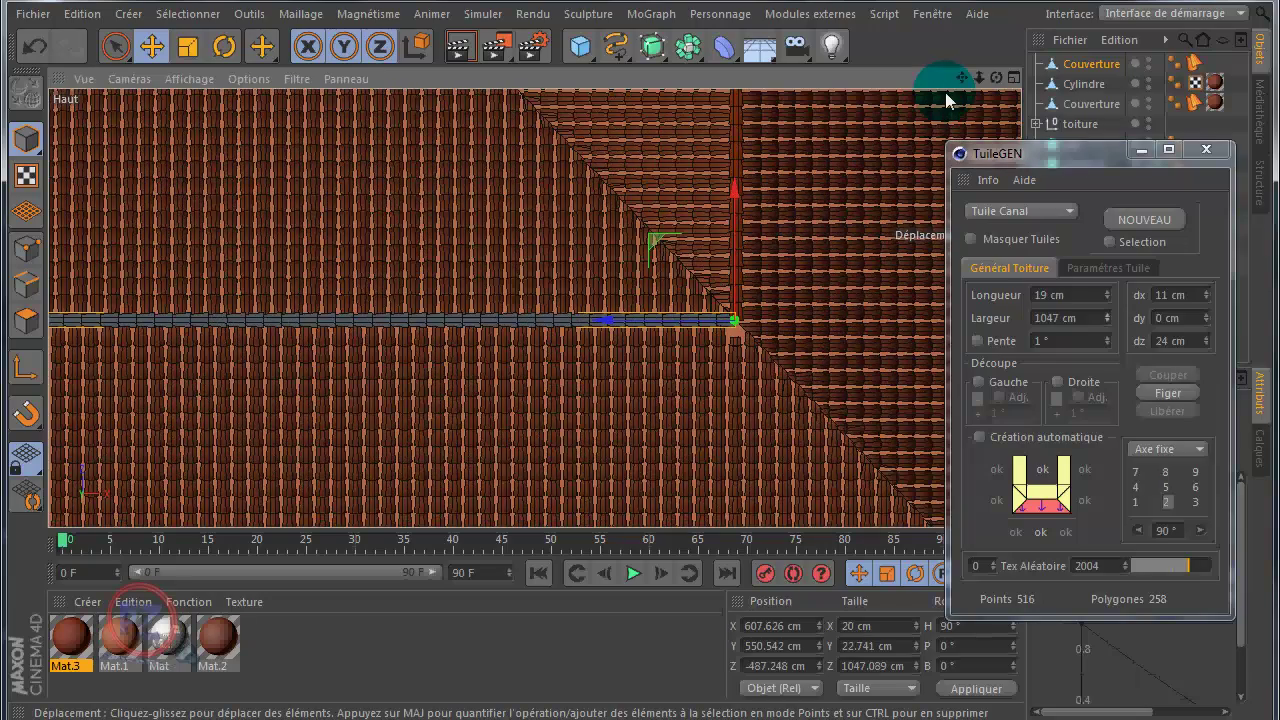
pyautogui.moveTo(962, 77)
pyautogui.mouseDown()
pyautogui.moveTo(640, 379)
pyautogui.moveTo(706, 370)
pyautogui.moveTo(620, 377)
pyautogui.moveTo(959, 78)
pyautogui.mouseUp()
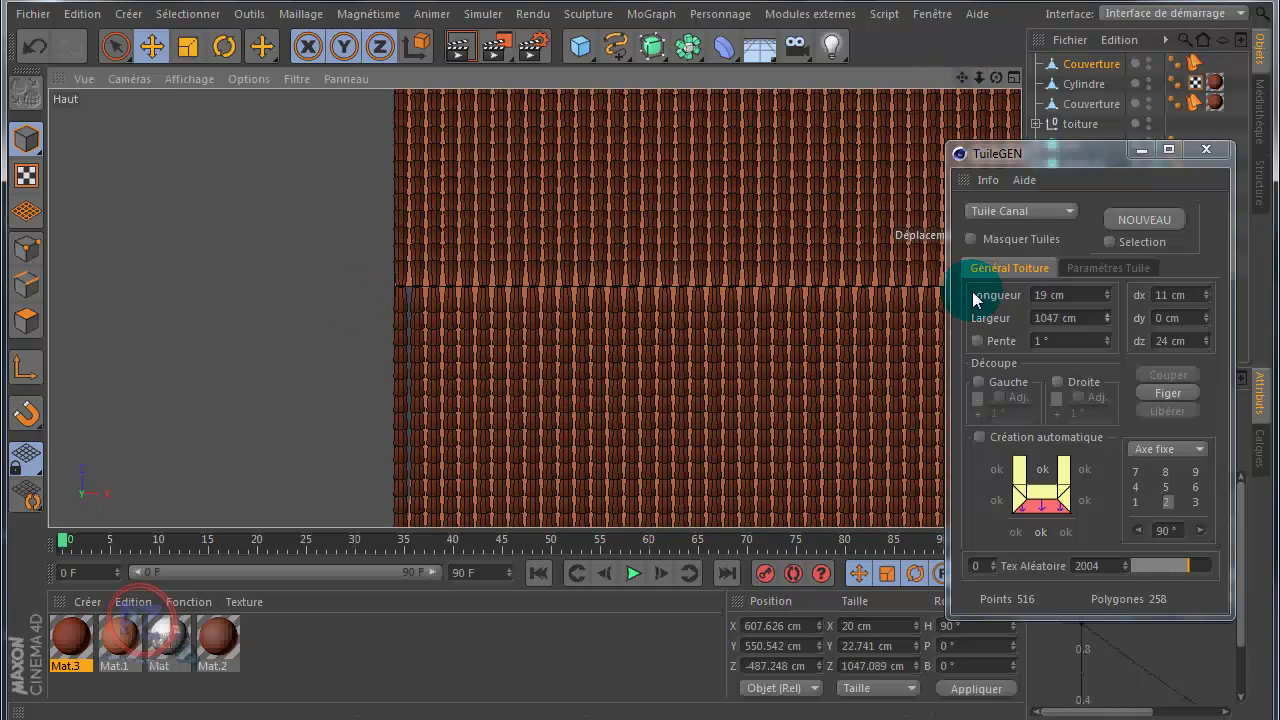
pyautogui.click(1108, 314)
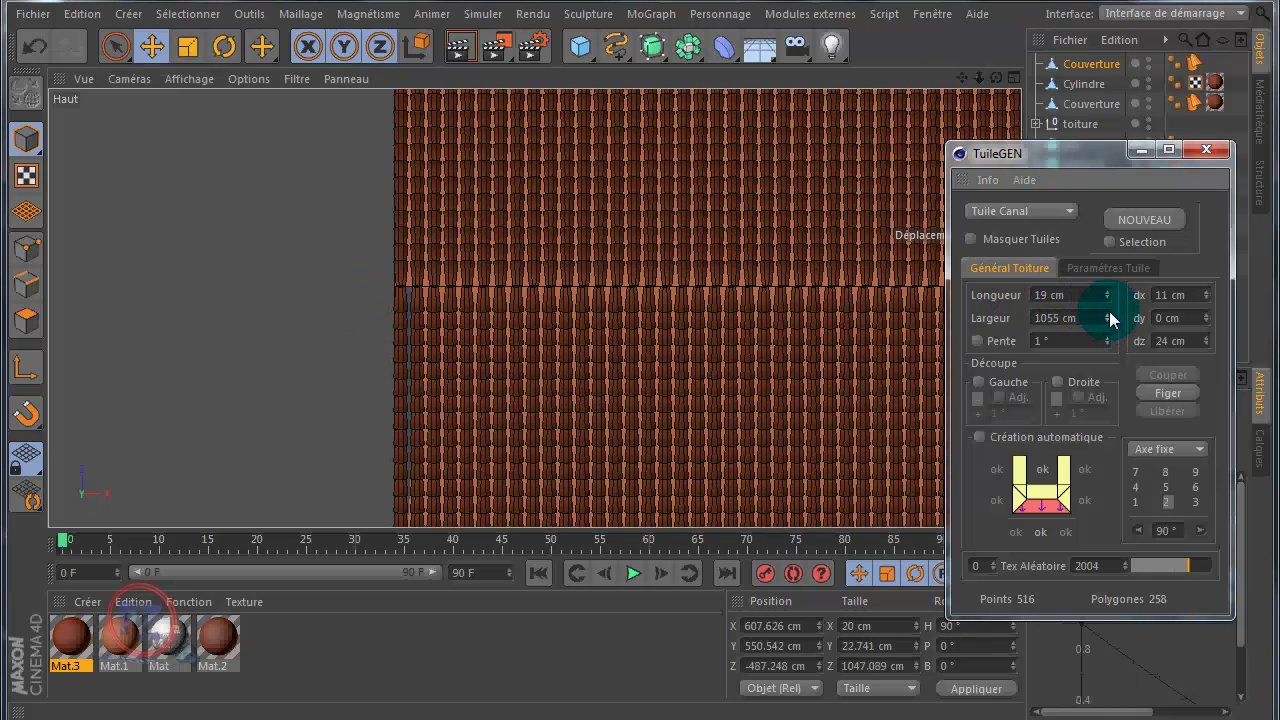
pyautogui.moveTo(1109, 314); pyautogui.dragTo(1116, 313)
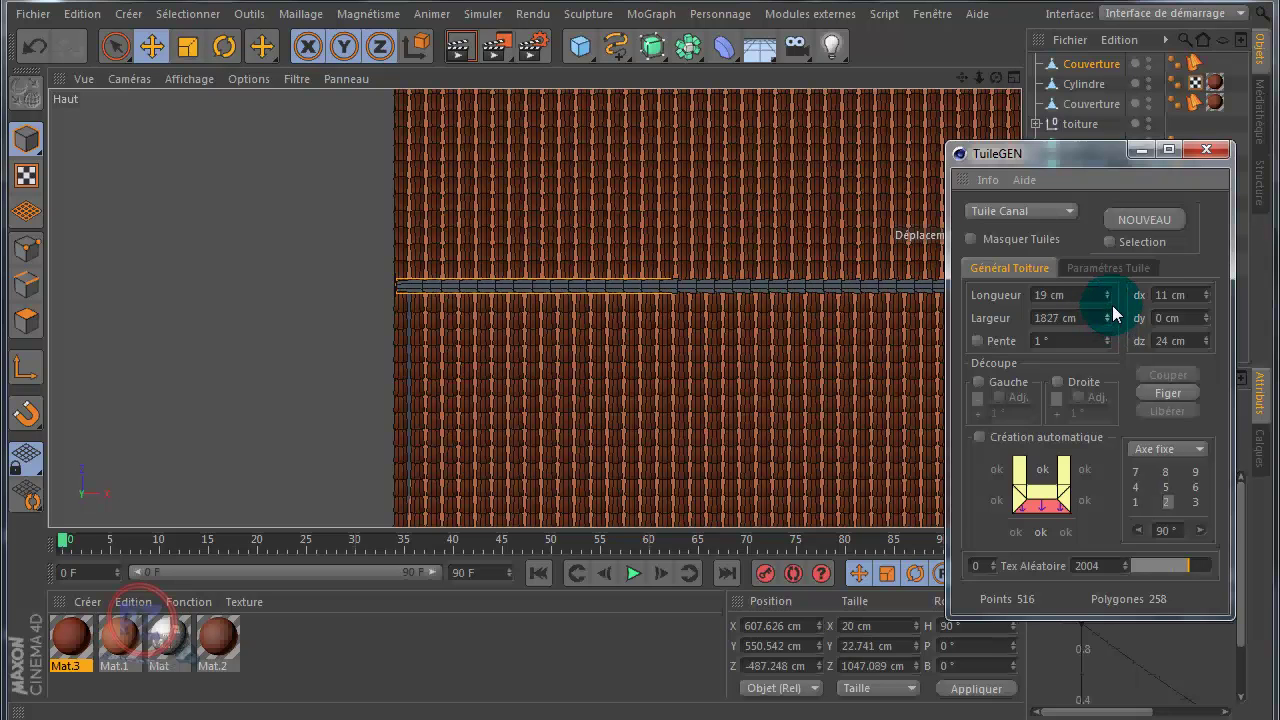
# Fine-tune the row's overall width to 1829 cm at the roof edge and freeze the covering
pyautogui.click(400, 318)
pyautogui.scroll(10, 411, 305)
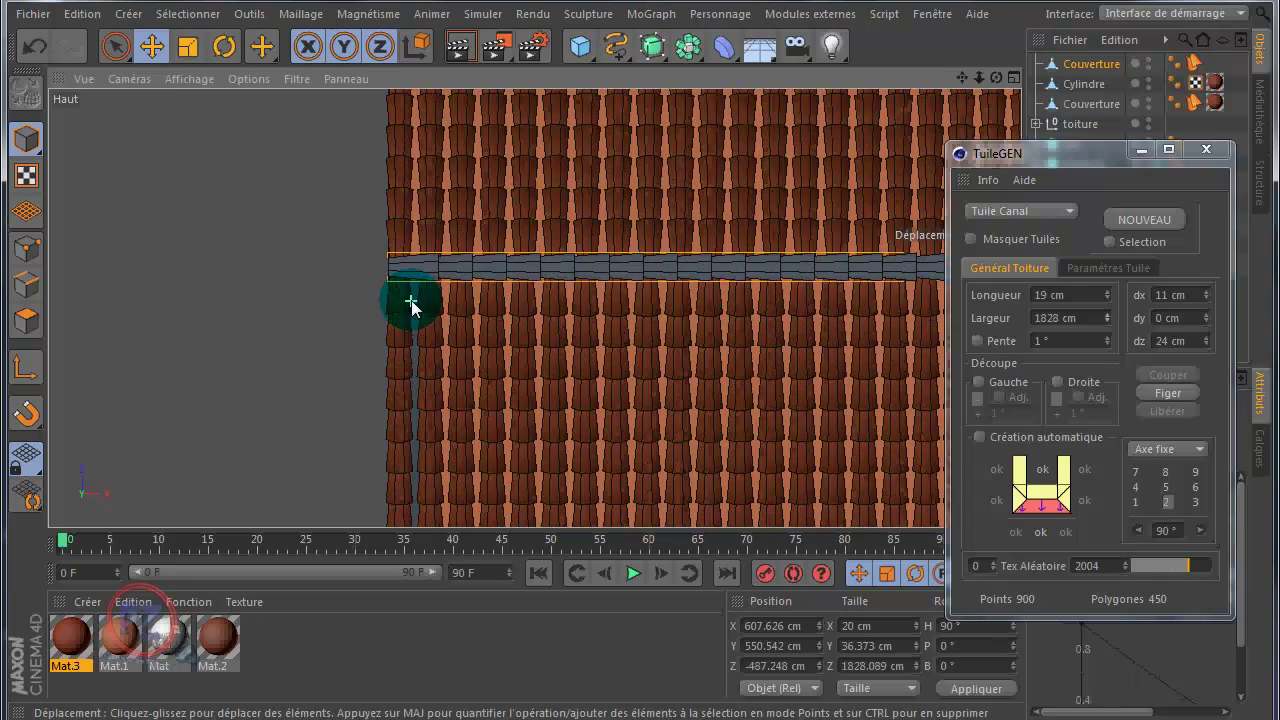
pyautogui.scroll(8, 384, 284)
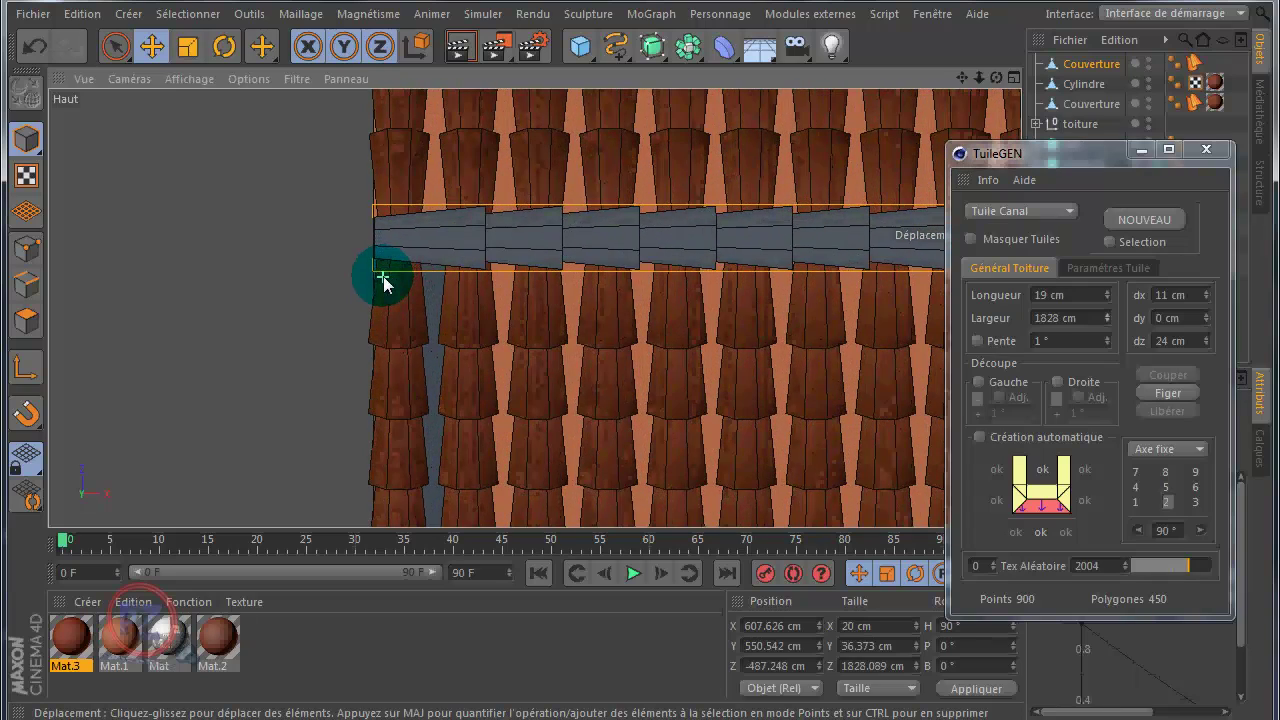
pyautogui.scroll(5, 382, 280)
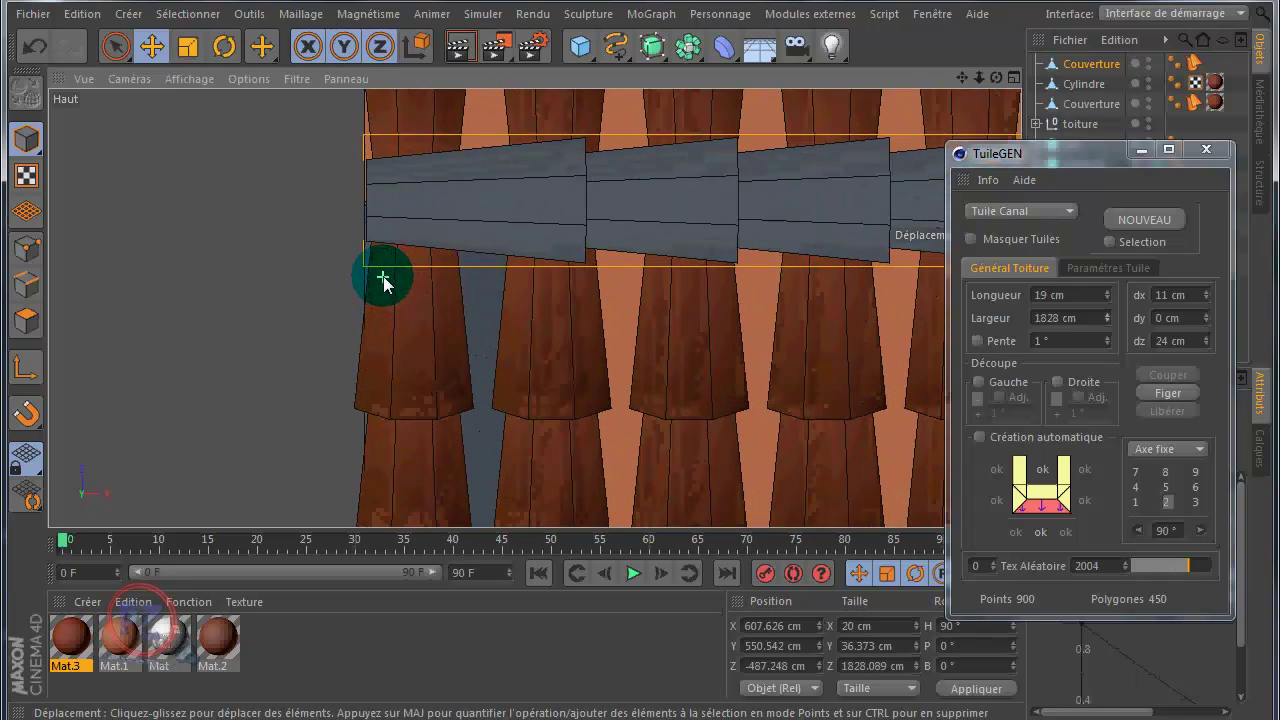
pyautogui.click(1107, 317)
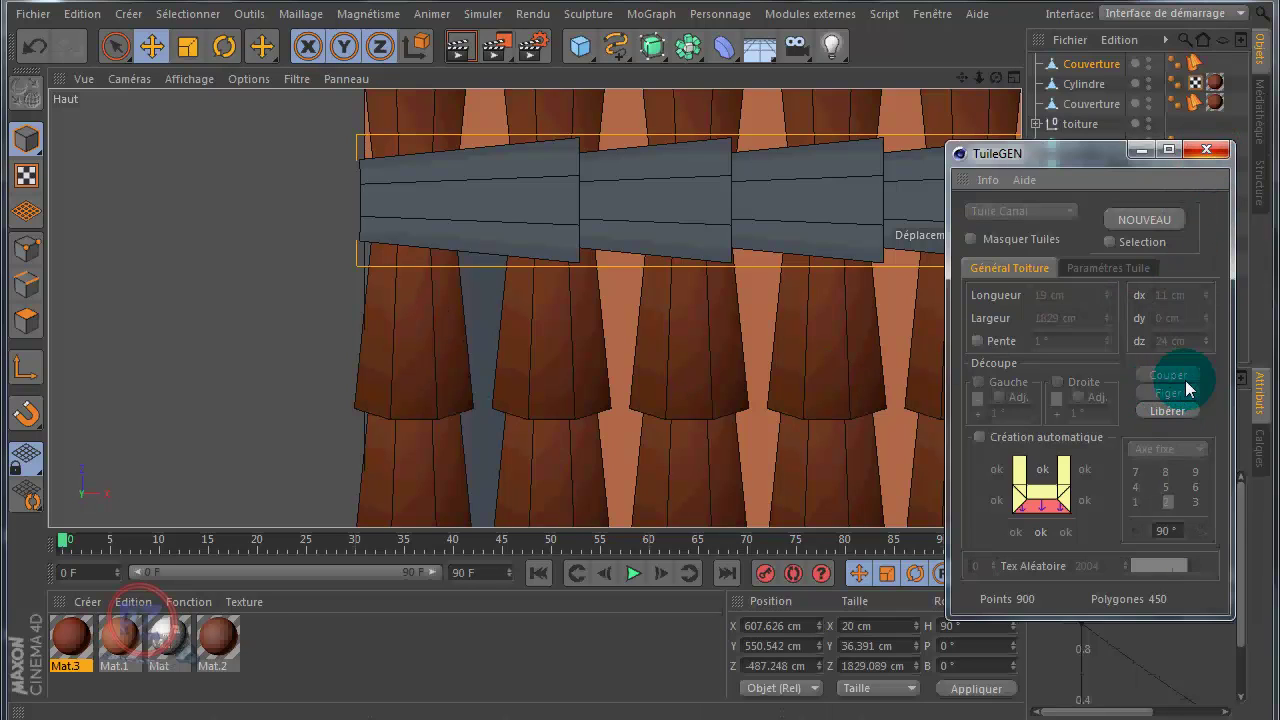
pyautogui.click(1207, 149)
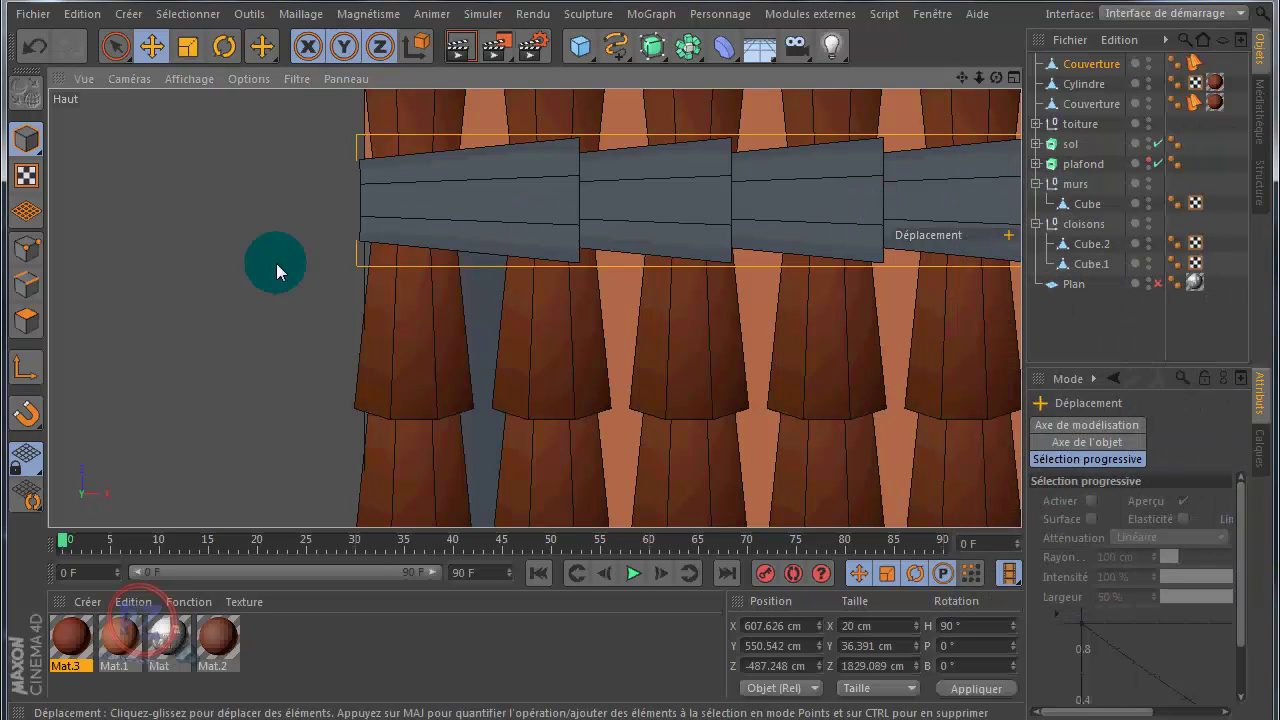
# Release the frozen ridge-tile row to inspect its slope along the ridge, and freeze it again
pyautogui.middleClick(245, 278)
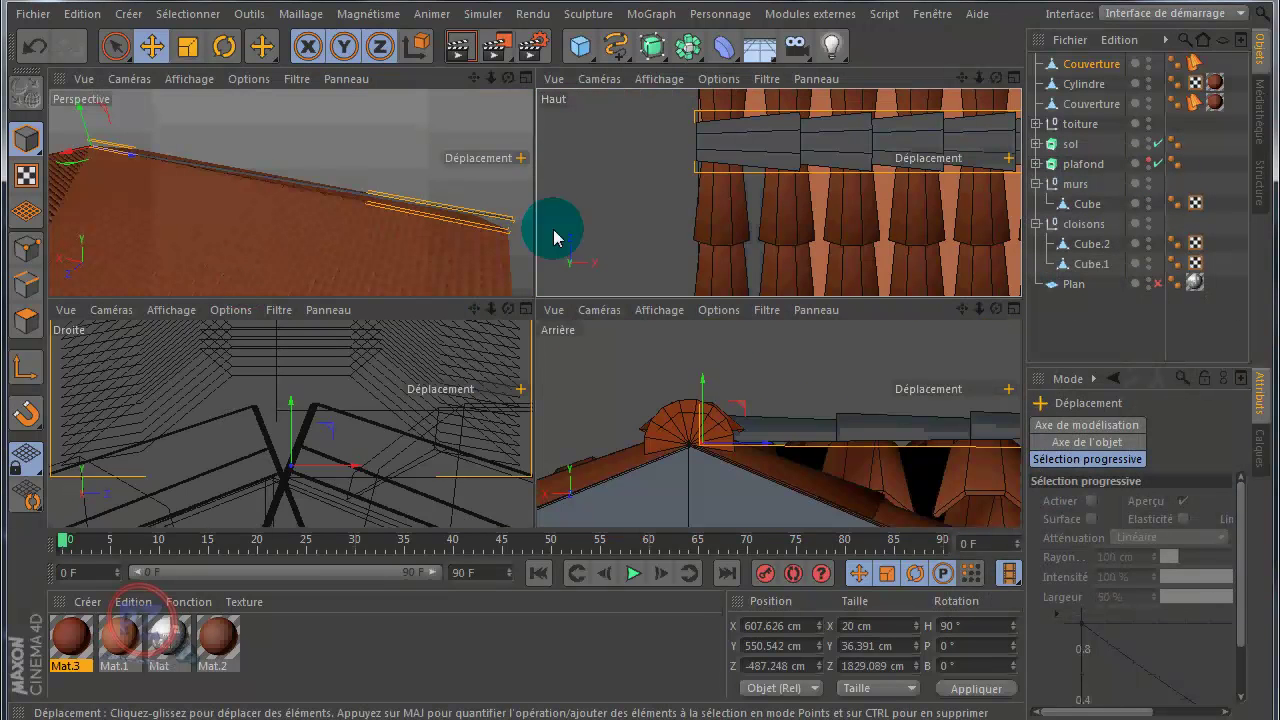
pyautogui.doubleClick(1196, 67)
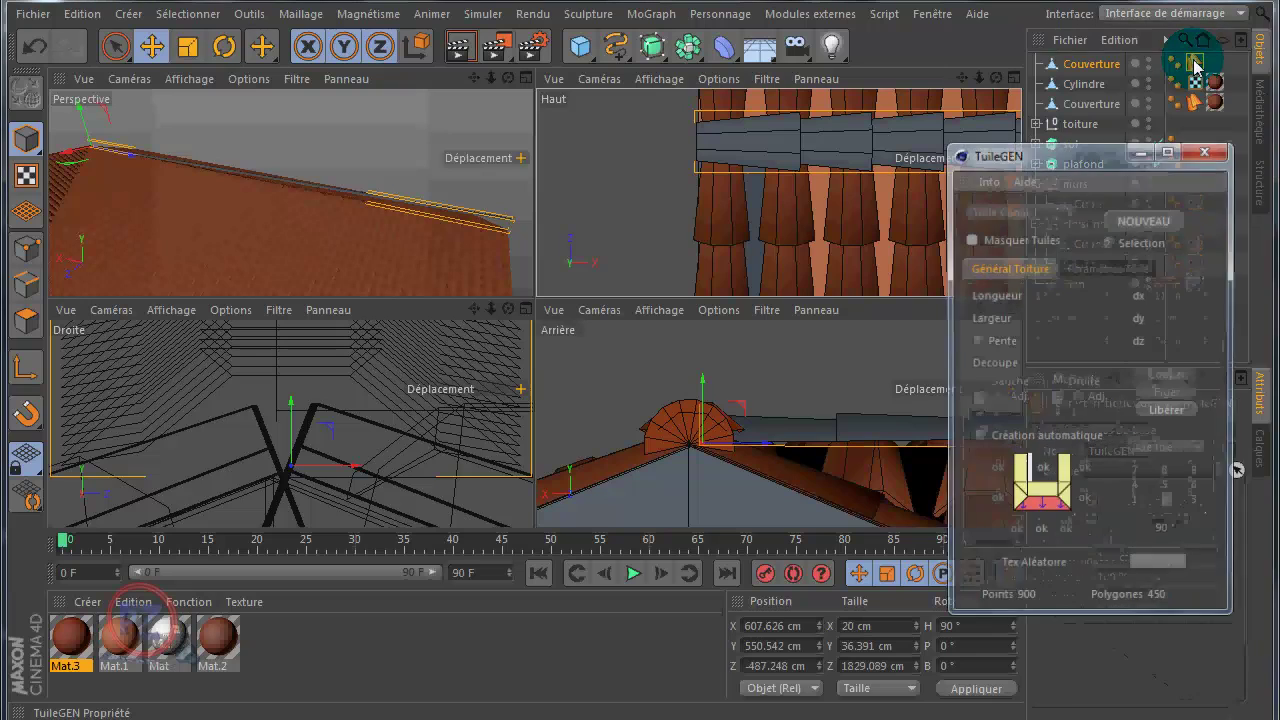
pyautogui.click(1180, 418)
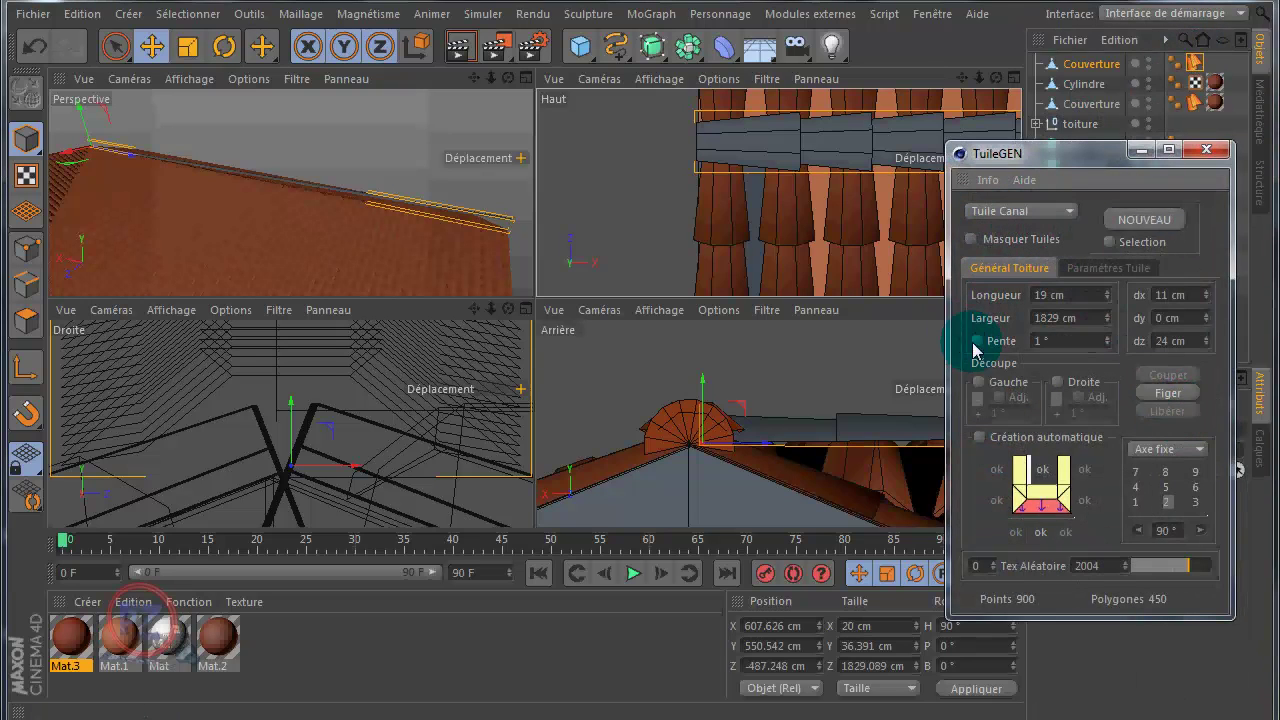
pyautogui.click(1060, 340)
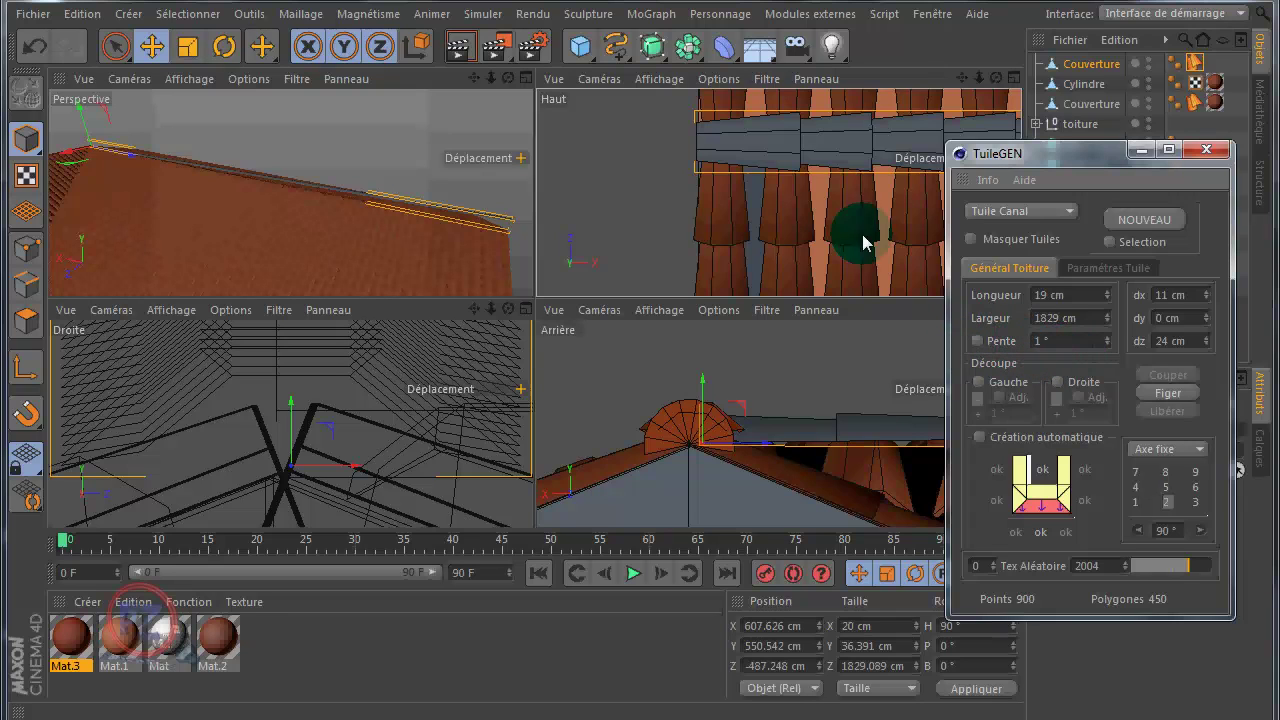
pyautogui.middleClick(291, 144)
pyautogui.keyDown('alt'); pyautogui.moveTo(643, 380); pyautogui.dragTo(640, 383); pyautogui.keyUp('alt')
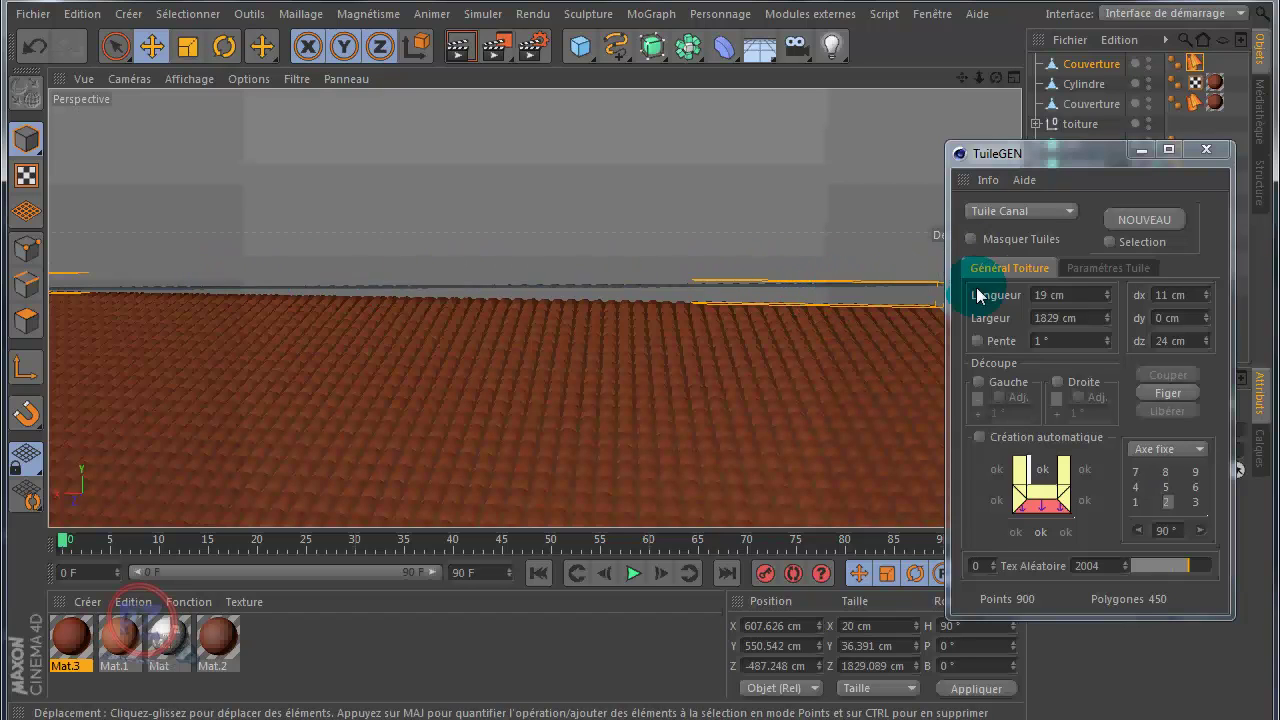
pyautogui.click(1162, 393)
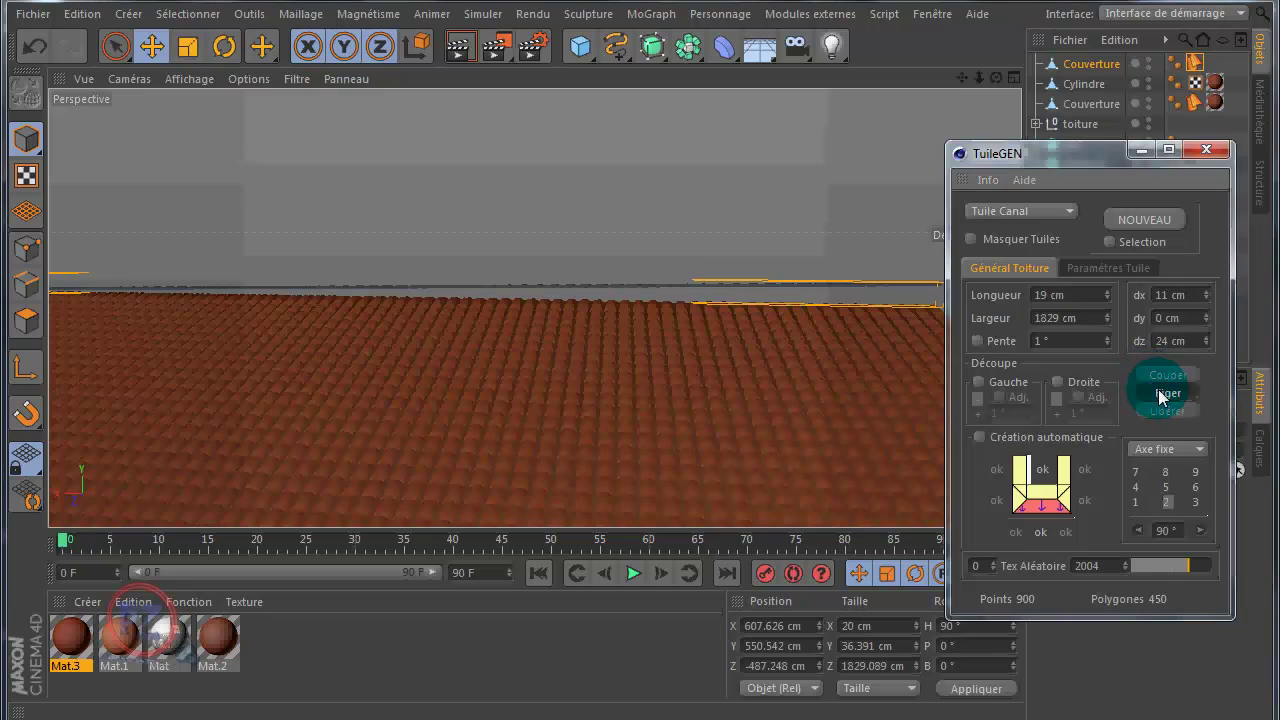
pyautogui.click(1207, 150)
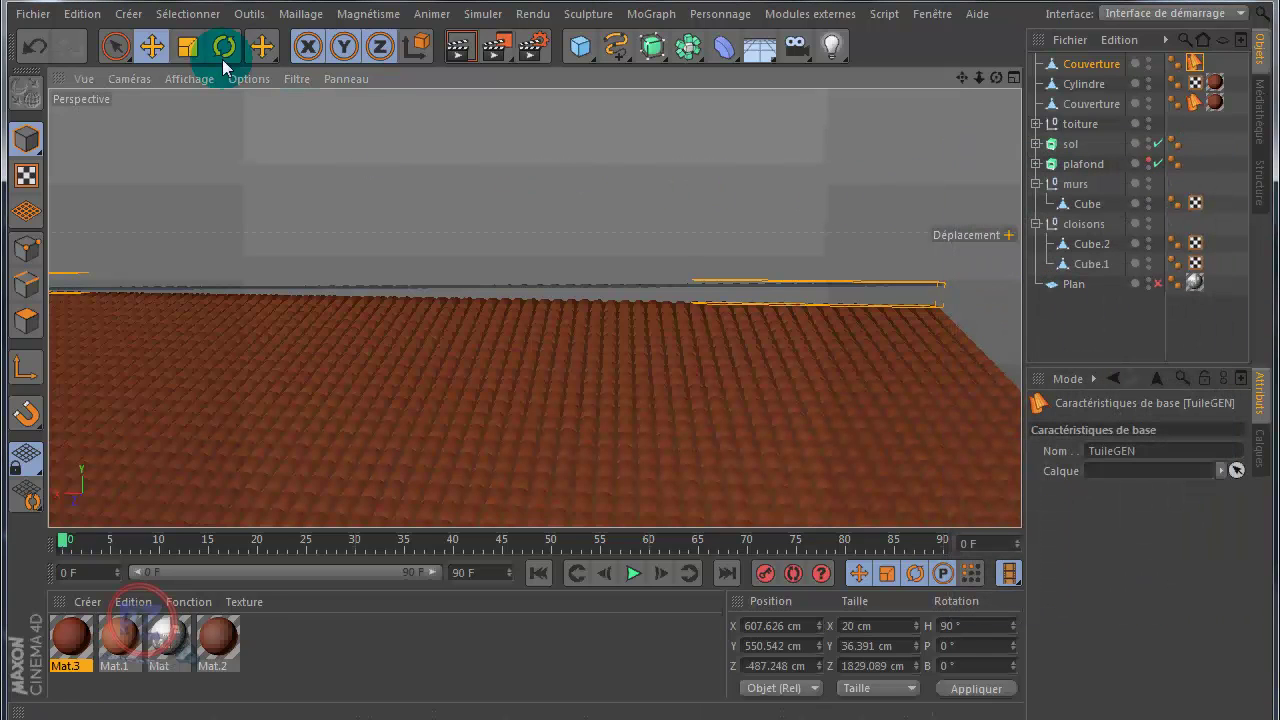
# Rotate the ridge-tile row to a pitch of -1° to lay it along the ridge
pyautogui.click(224, 52)
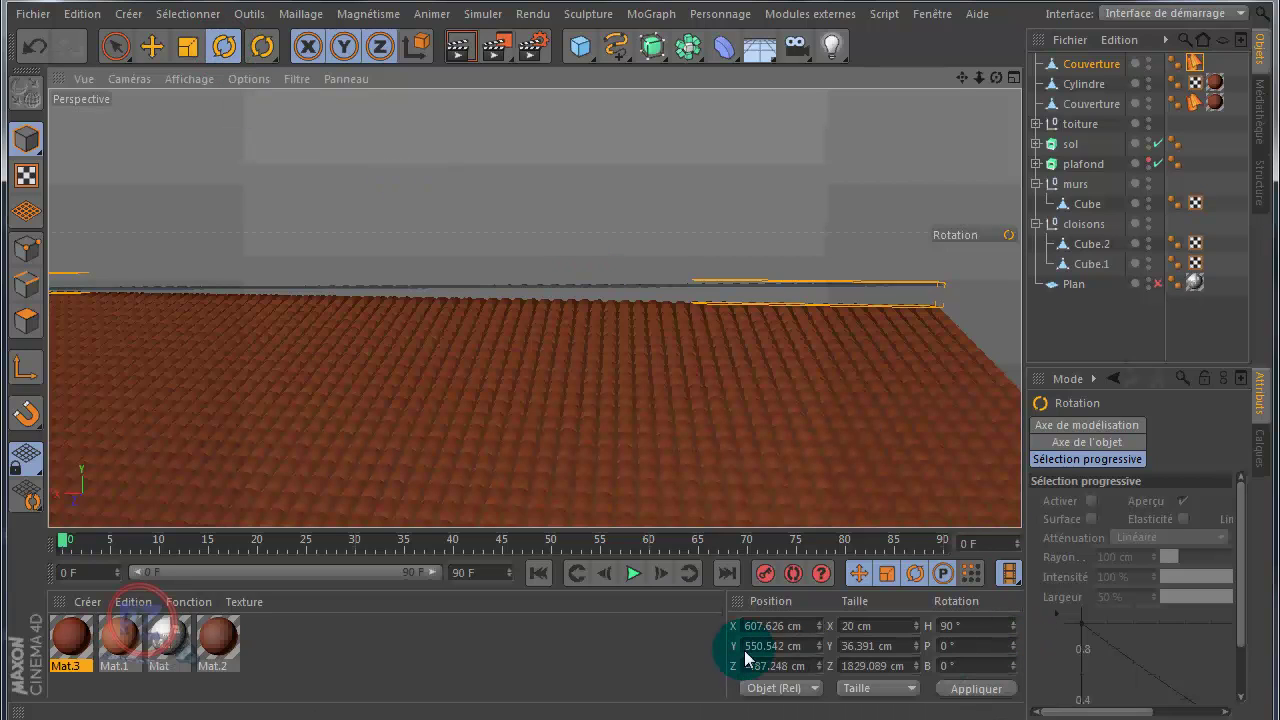
pyautogui.click(946, 646)
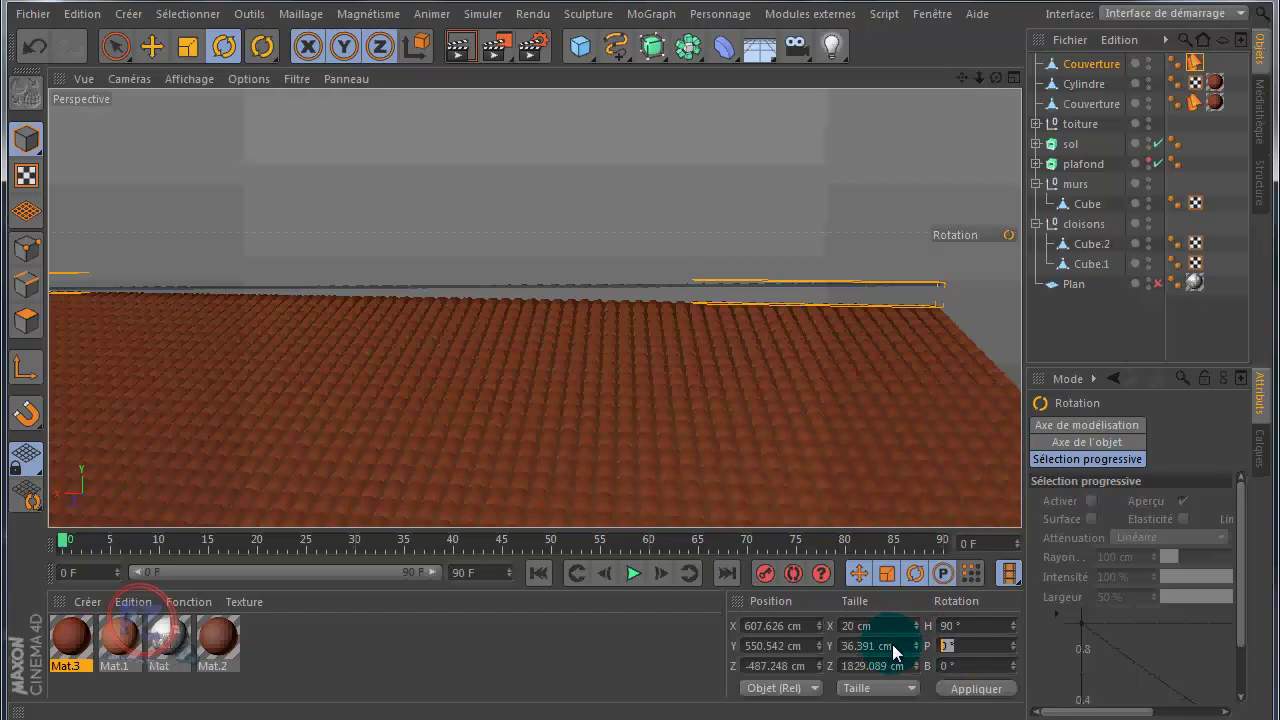
pyautogui.write('-1')
pyautogui.press('Return')
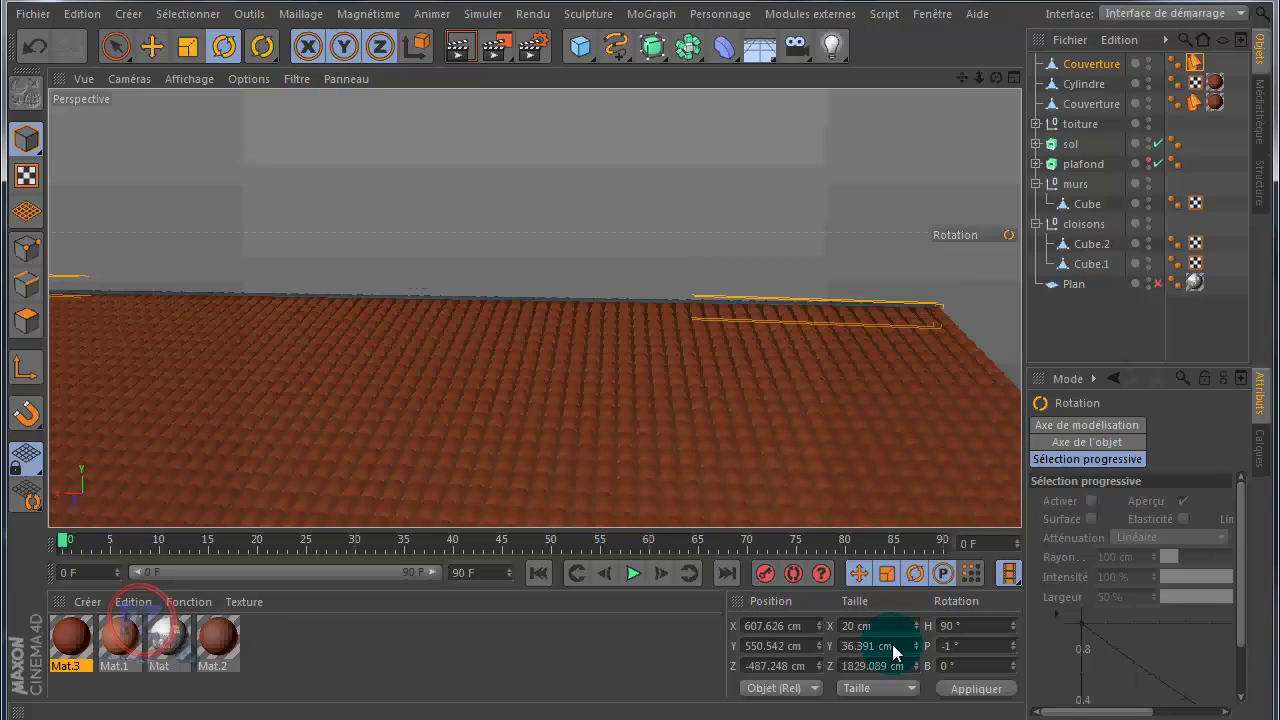
# Examine how the ridge-tile row sits along the ridge and over the gable end of the roof
pyautogui.moveTo(849, 349); pyautogui.dragTo(865, 338)
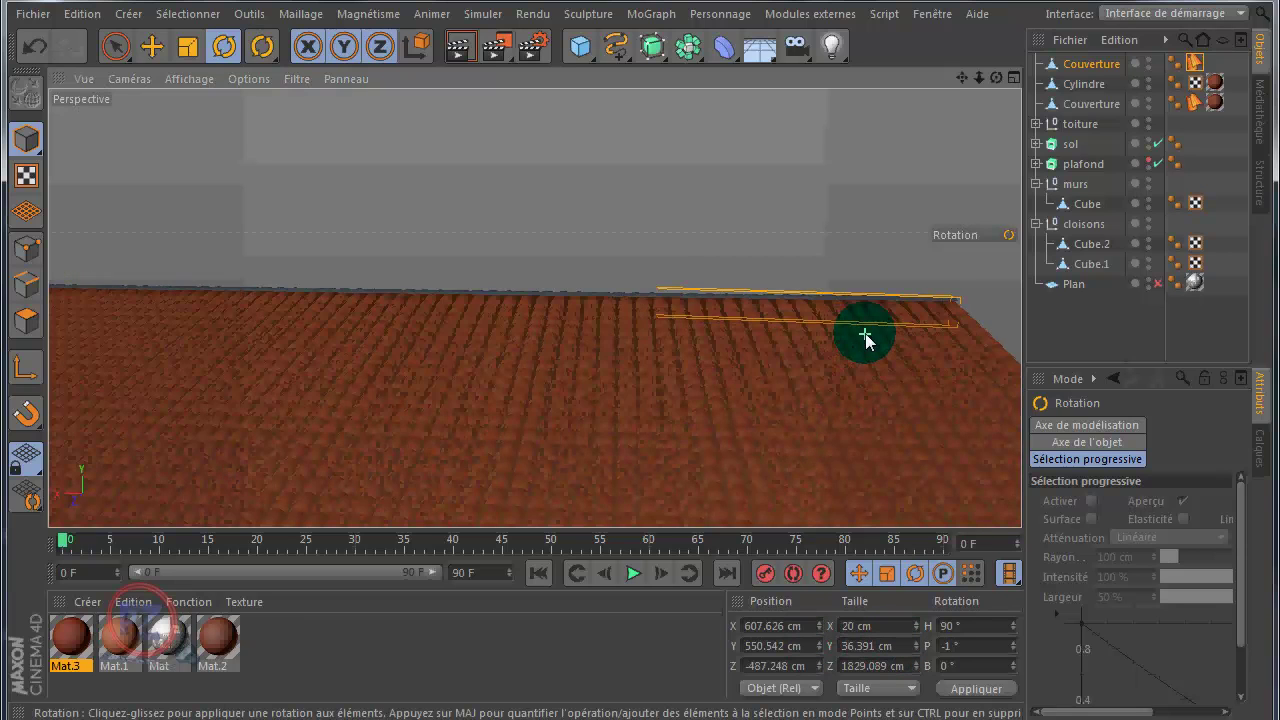
pyautogui.scroll(5, 865, 330)
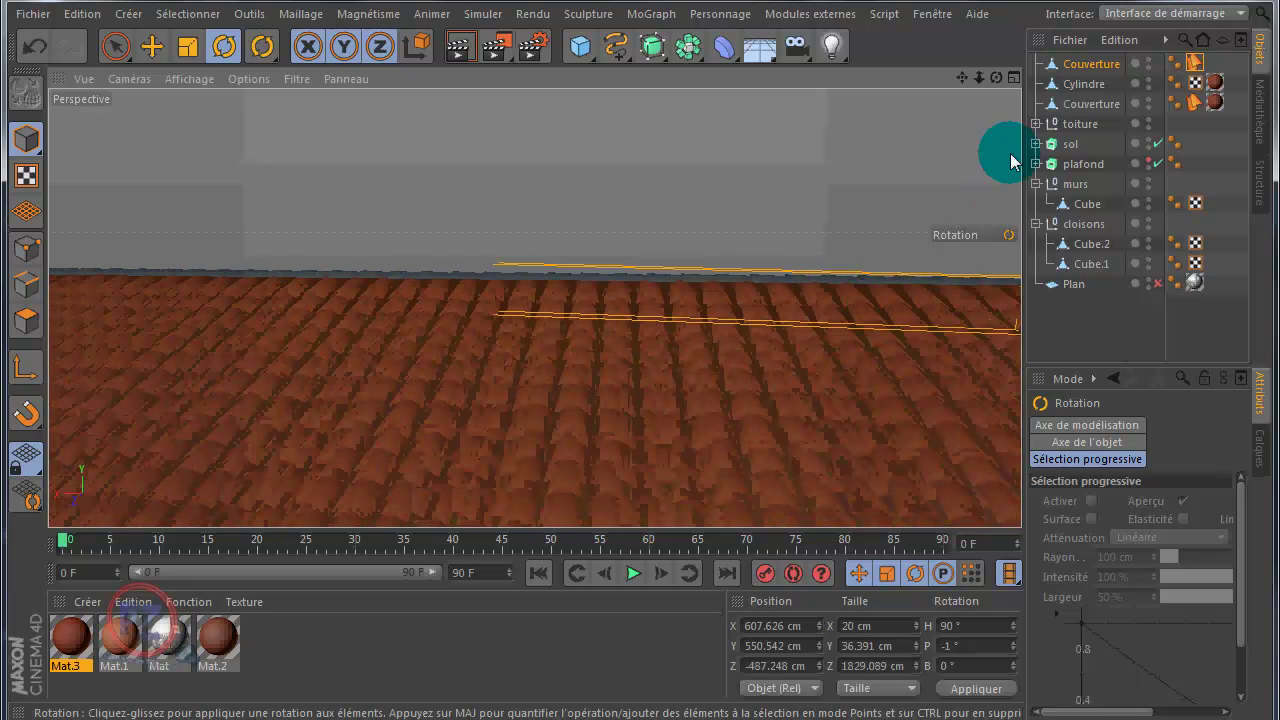
pyautogui.moveTo(958, 85); pyautogui.dragTo(873, 130)
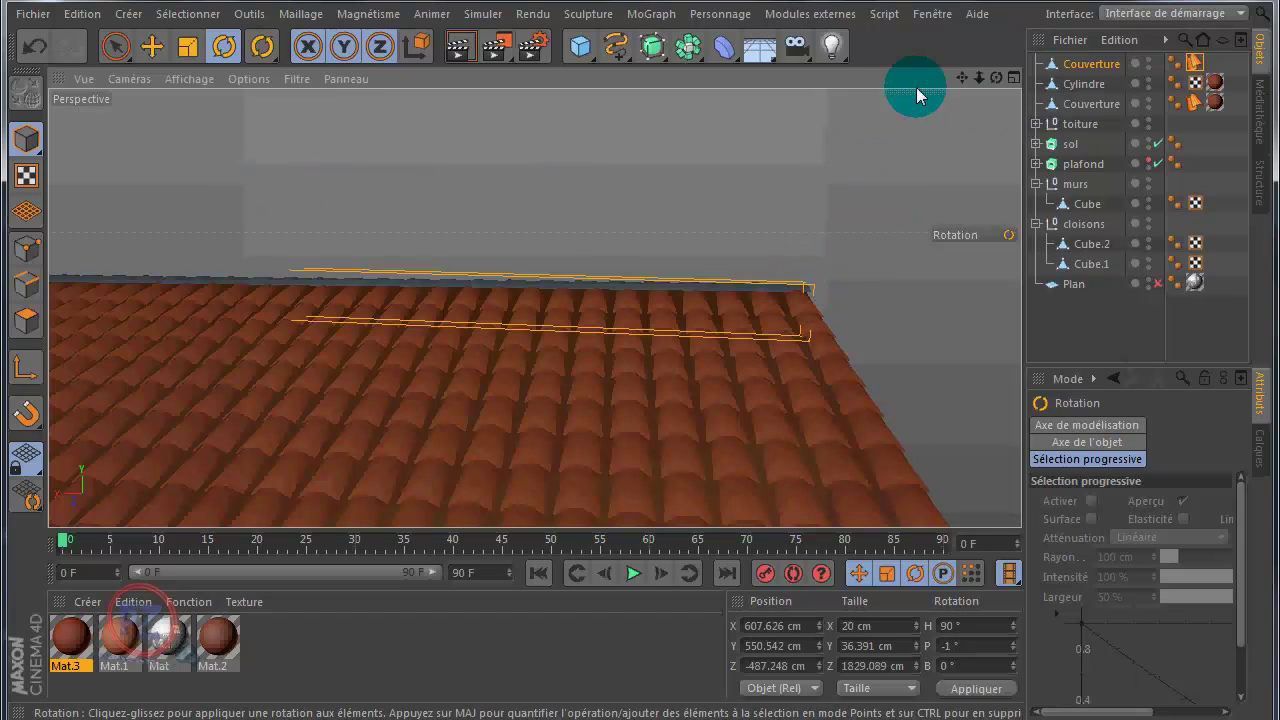
pyautogui.moveTo(627, 378)
pyautogui.keyDown('alt'); pyautogui.mouseDown()
pyautogui.moveTo(593, 379)
pyautogui.moveTo(640, 378)
pyautogui.mouseUp(); pyautogui.keyUp('alt')
pyautogui.click(143, 58)
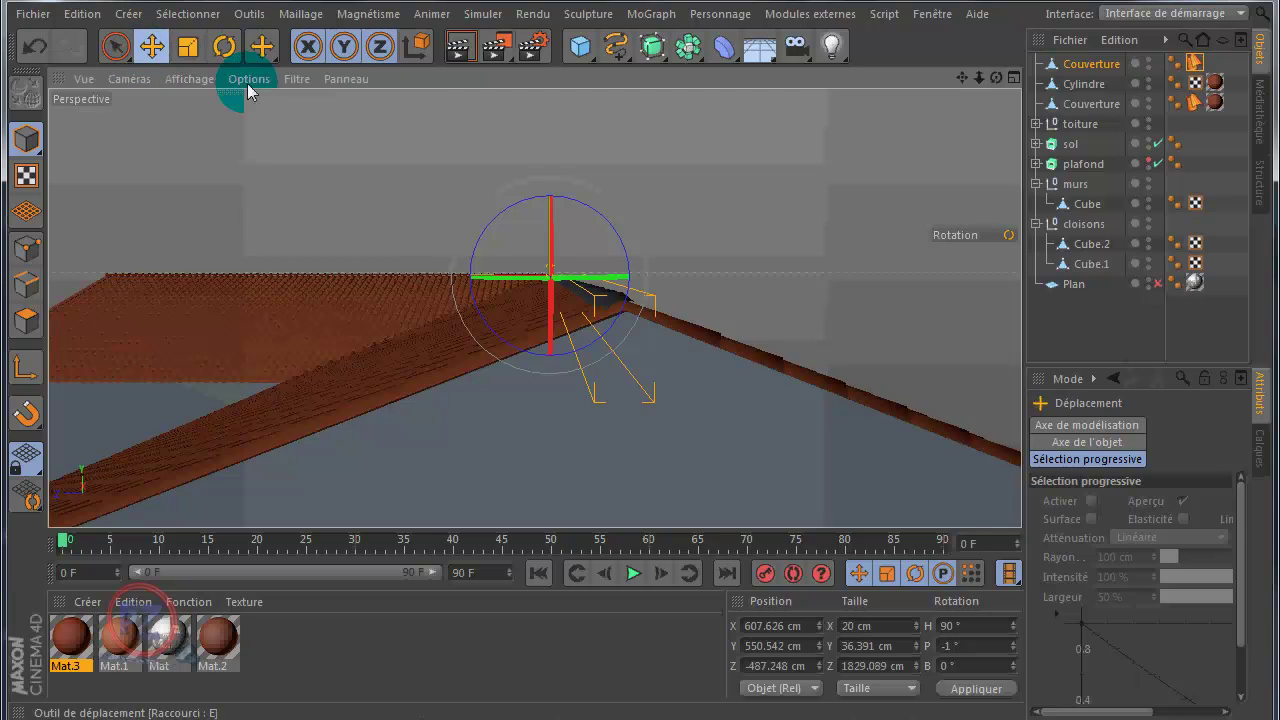
pyautogui.scroll(3, 715, 200)
pyautogui.scroll(2, 715, 200)
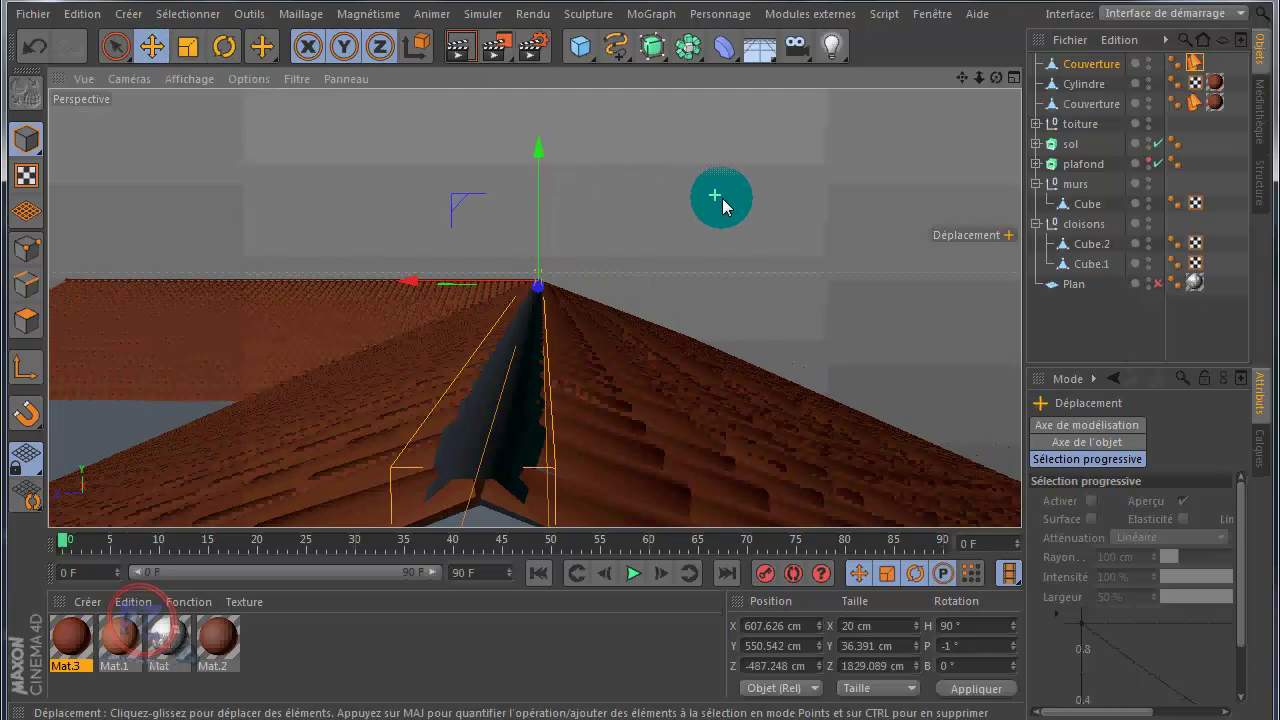
pyautogui.moveTo(977, 77); pyautogui.dragTo(640, 380)
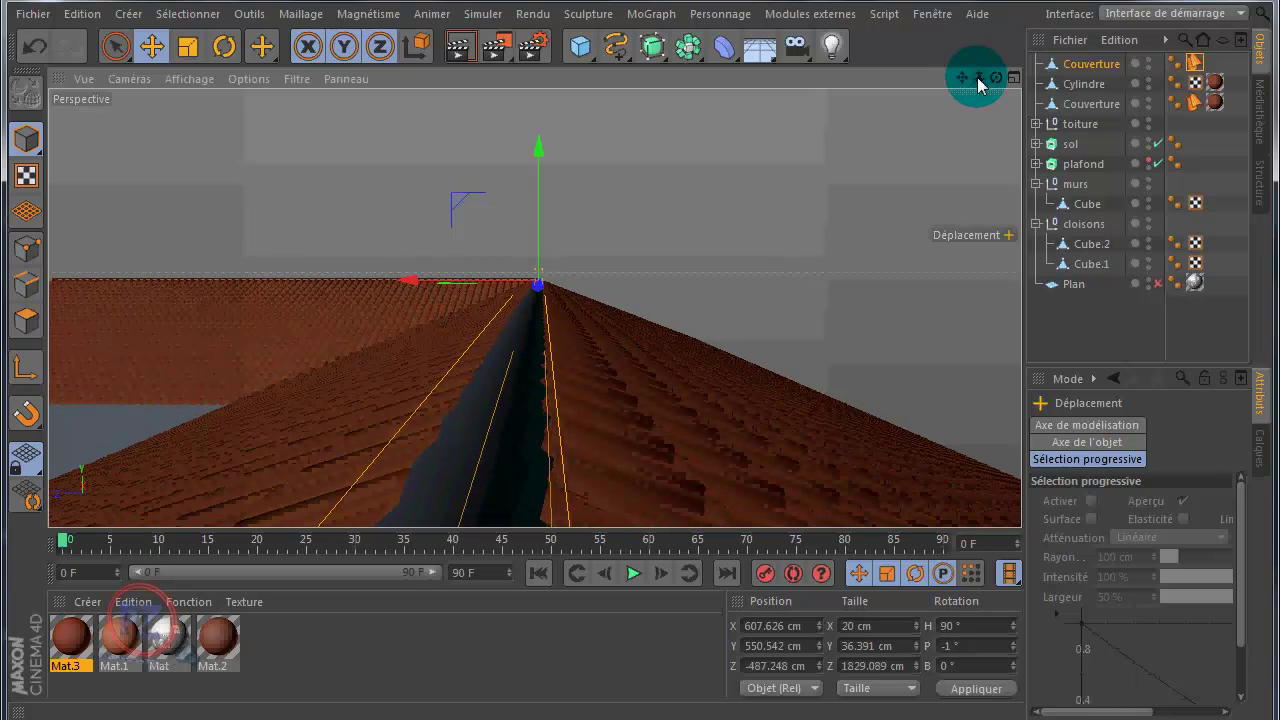
pyautogui.moveTo(965, 77); pyautogui.dragTo(640, 379)
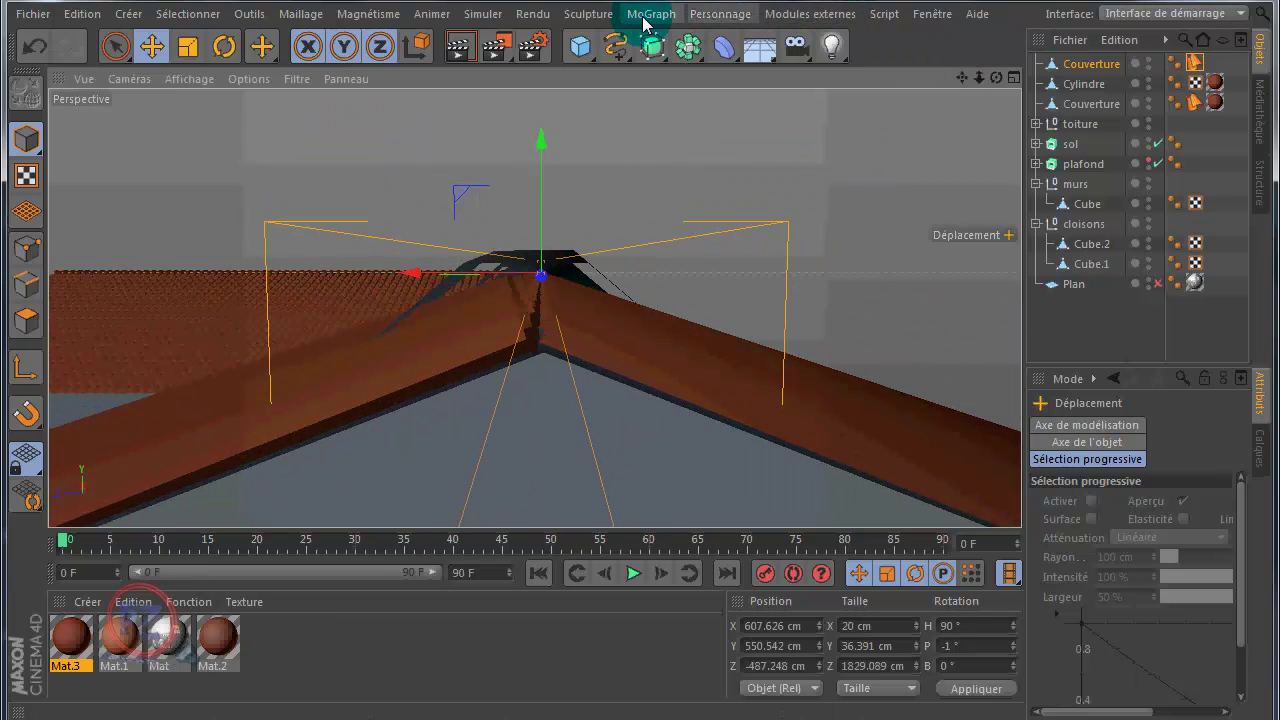
# Add a cylinder and raise it onto the roof ridge, at about Y 580.7 cm and Z -466.9 cm
pyautogui.click(583, 55)
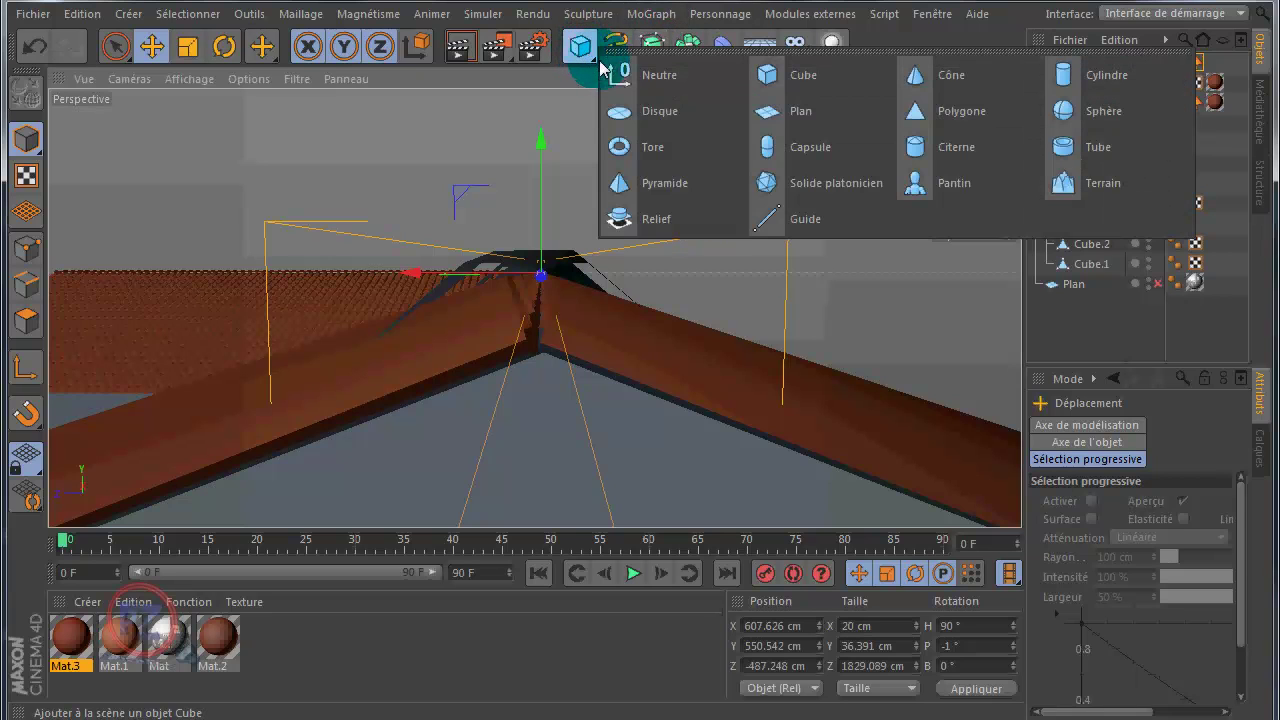
pyautogui.click(1097, 79)
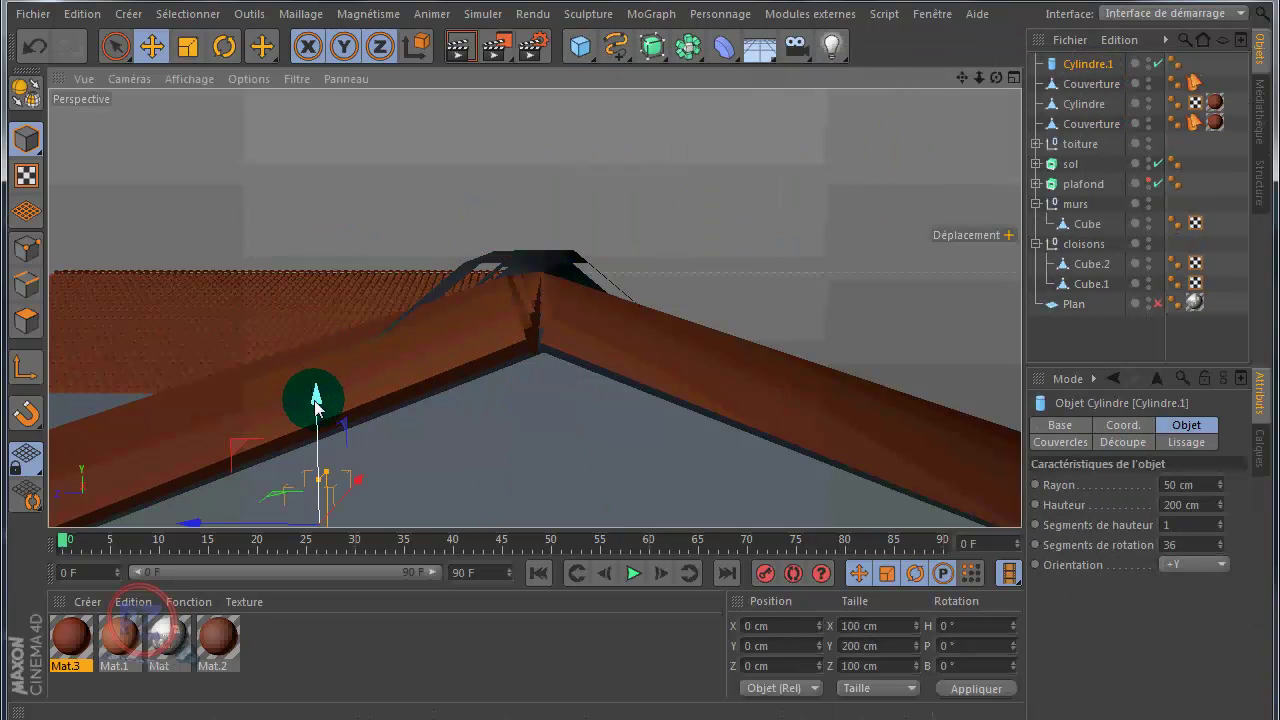
pyautogui.moveTo(316, 403); pyautogui.dragTo(356, 104)
pyautogui.moveTo(188, 262); pyautogui.dragTo(406, 259)
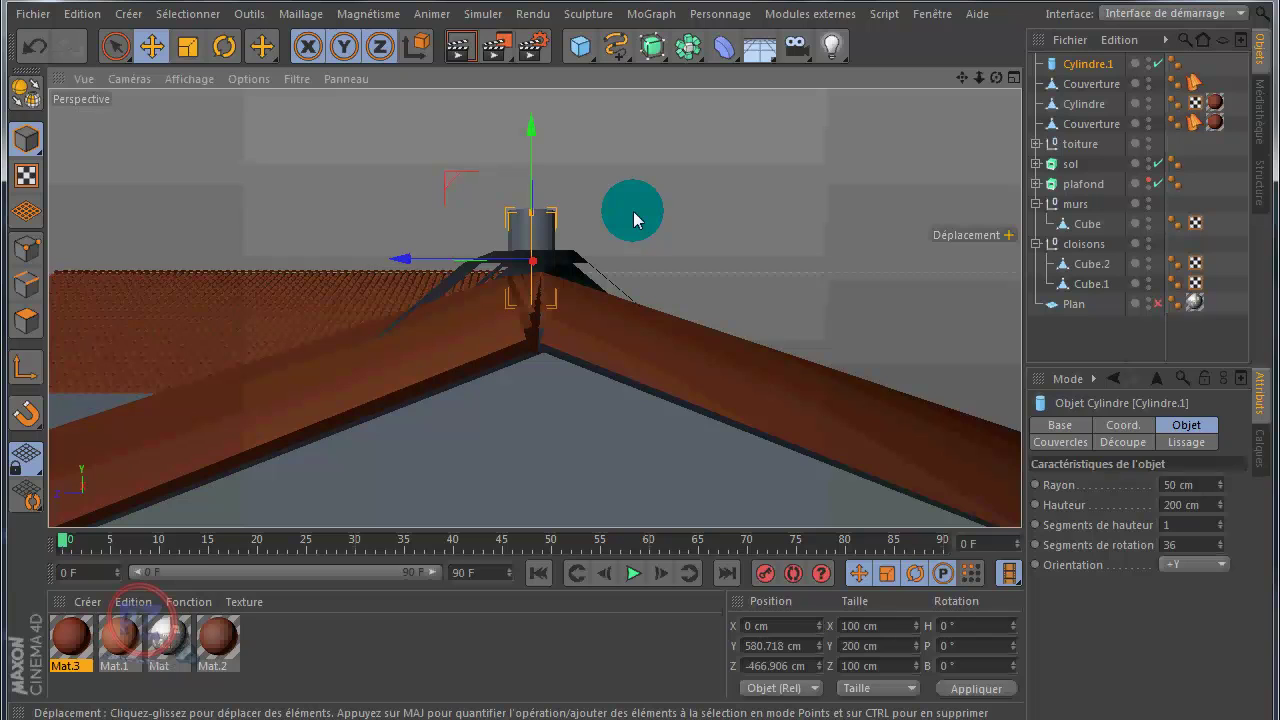
# Rotate the cylinder to a bank of -90° so it lies along the ridge, and set its rotation segments to 15
pyautogui.keyDown('alt'); pyautogui.moveTo(627, 383); pyautogui.dragTo(640, 379); pyautogui.keyUp('alt')
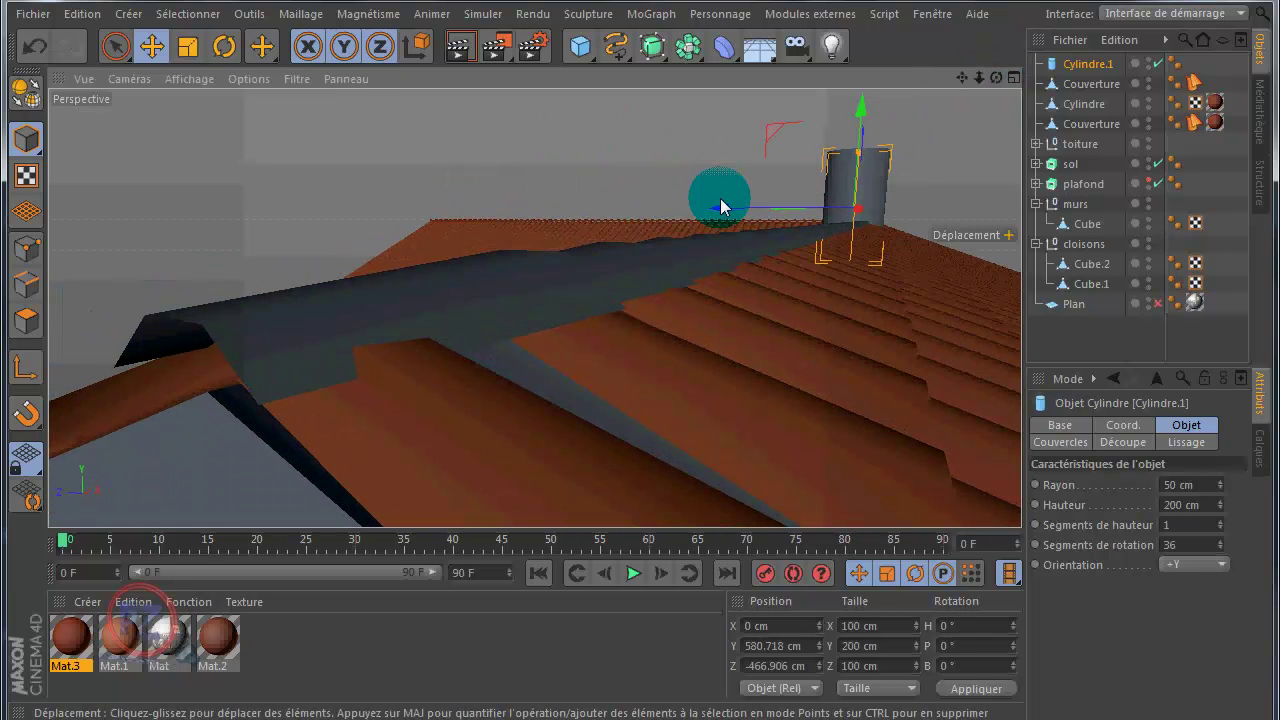
pyautogui.click(222, 46)
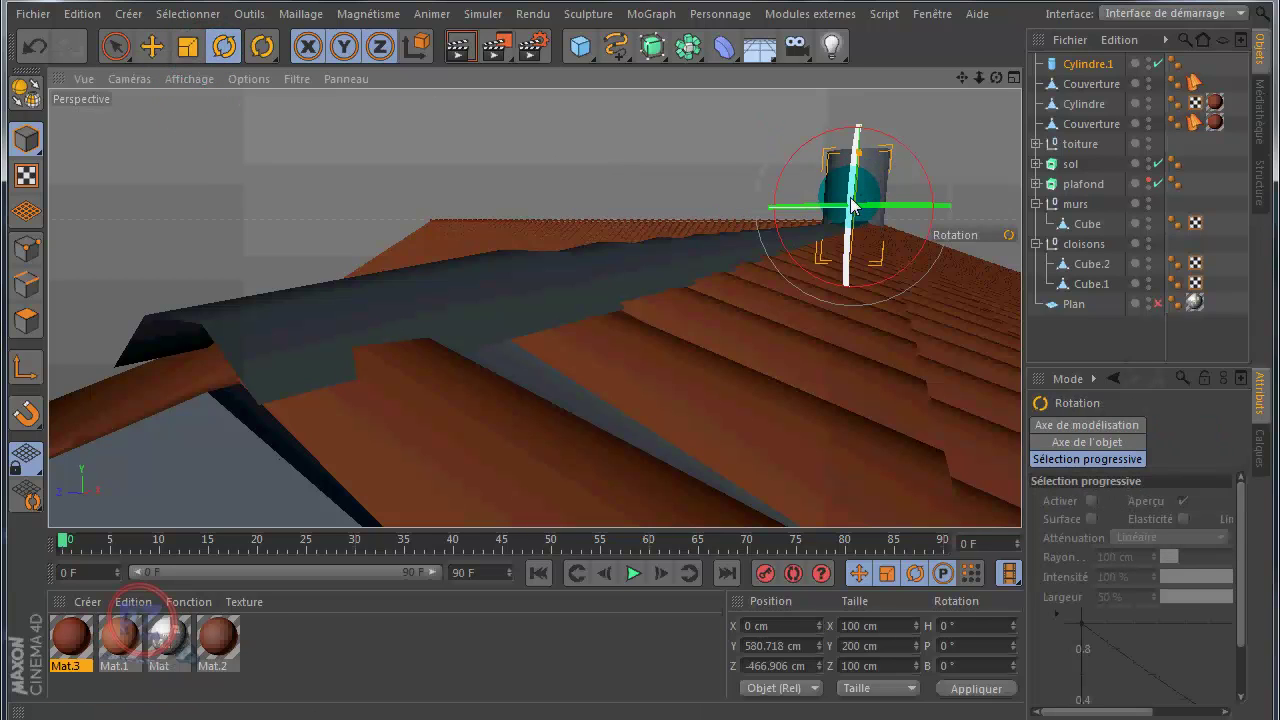
pyautogui.moveTo(850, 210); pyautogui.dragTo(843, 428)
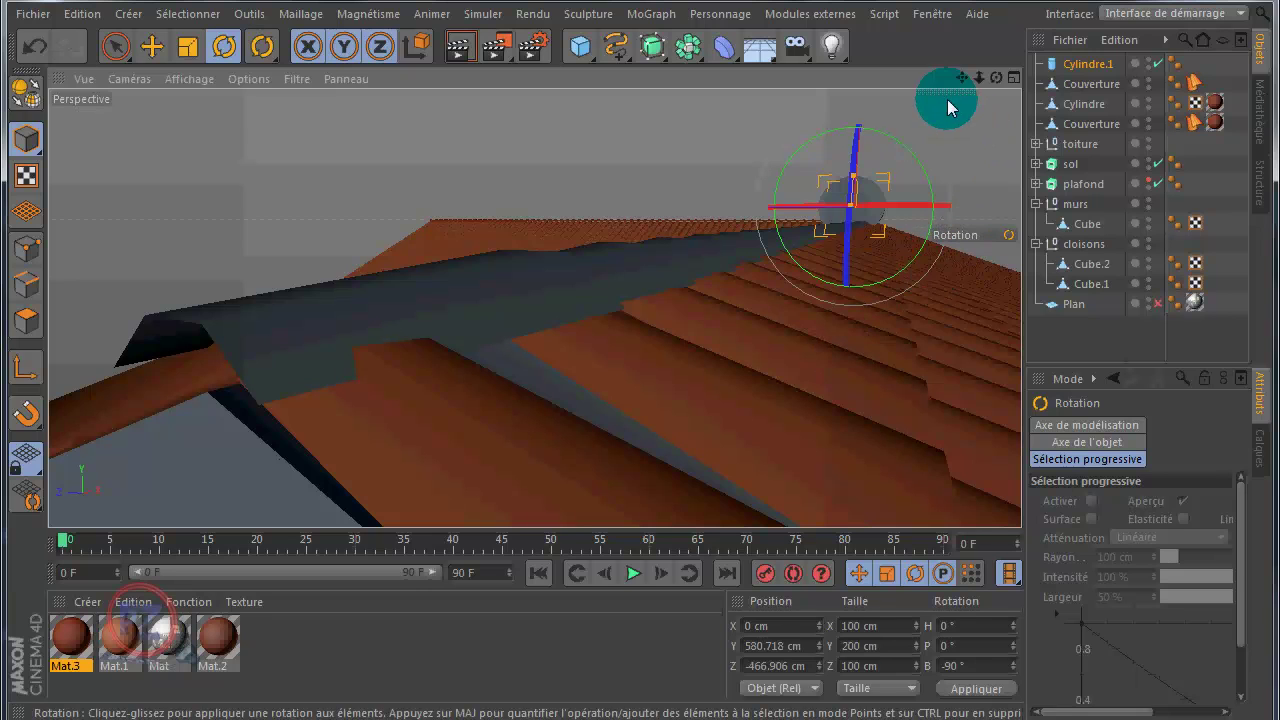
pyautogui.click(151, 46)
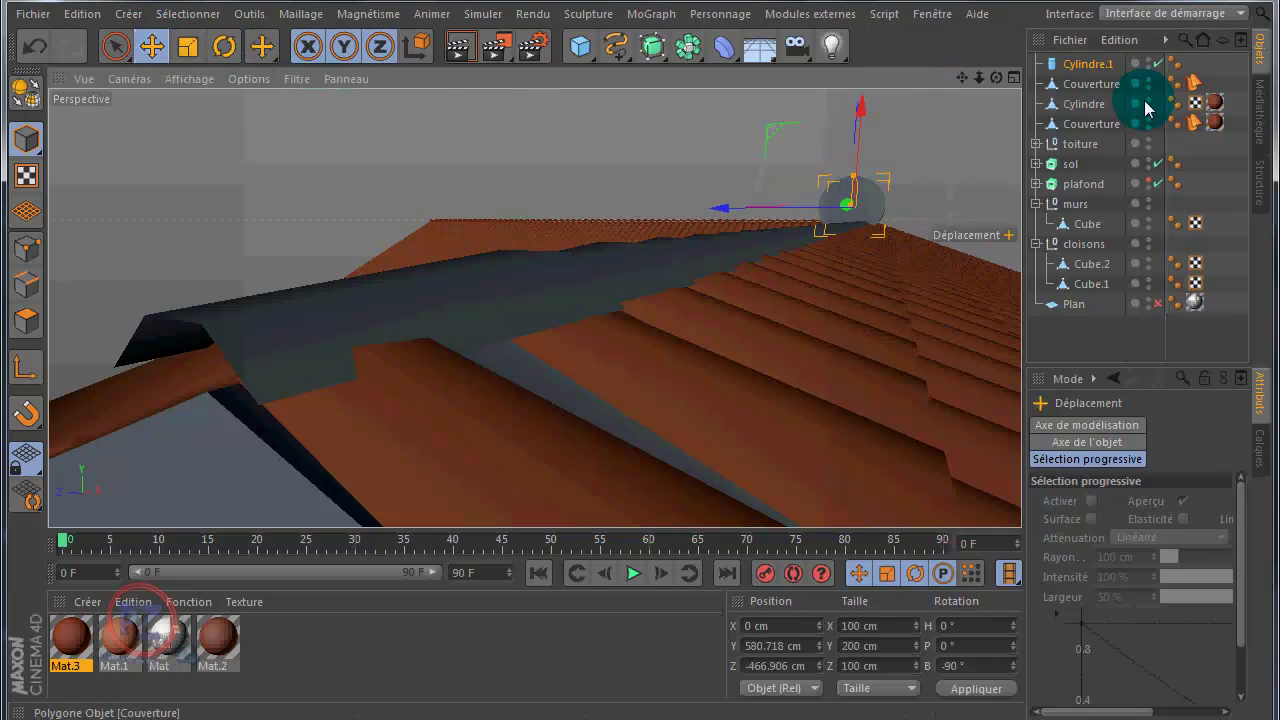
pyautogui.click(1084, 64)
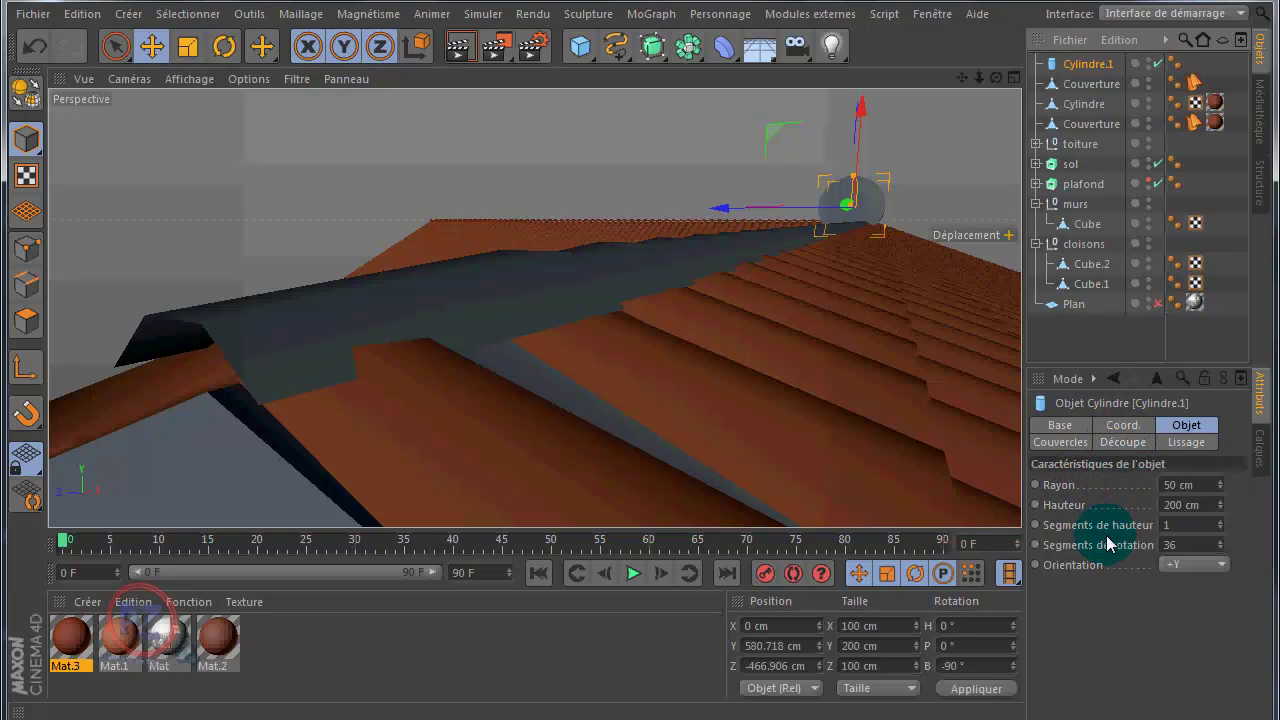
pyautogui.click(1172, 545)
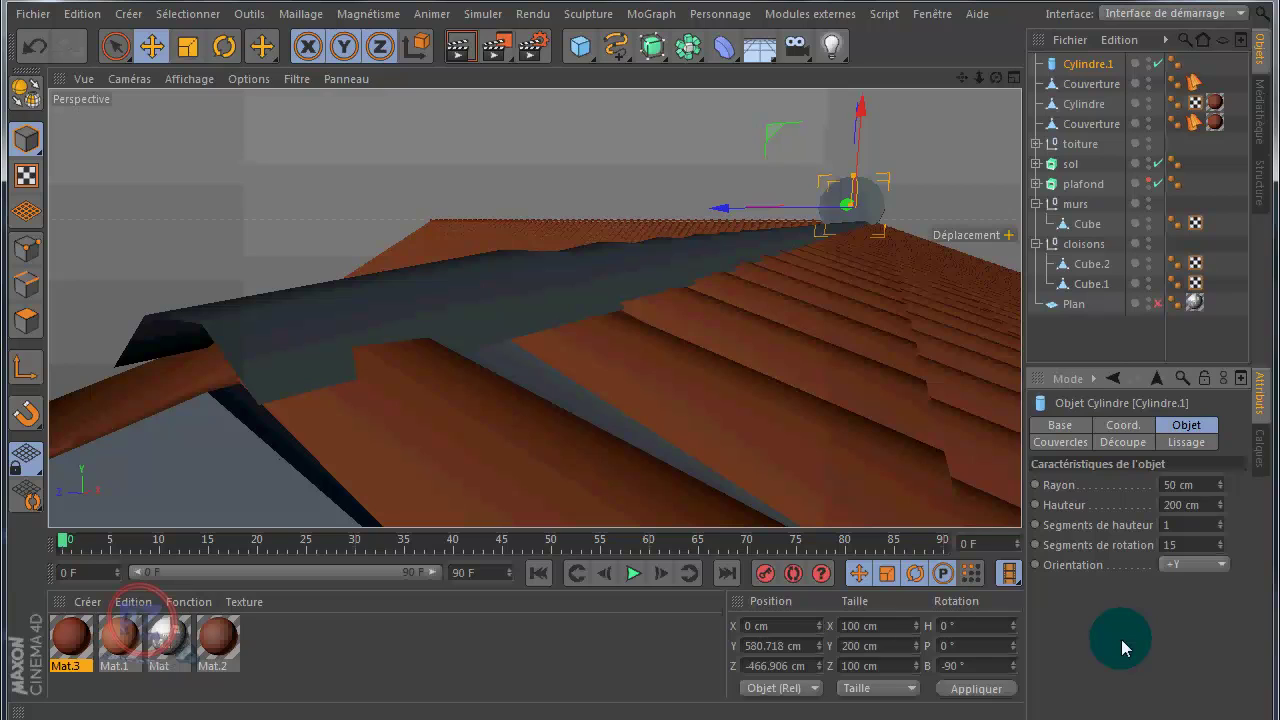
# In the top view, move the cylinder to the roof's gable end and centre it on the ridge, at about X -1138.7 cm and Z -484.8 cm
pyautogui.middleClick(400, 168)
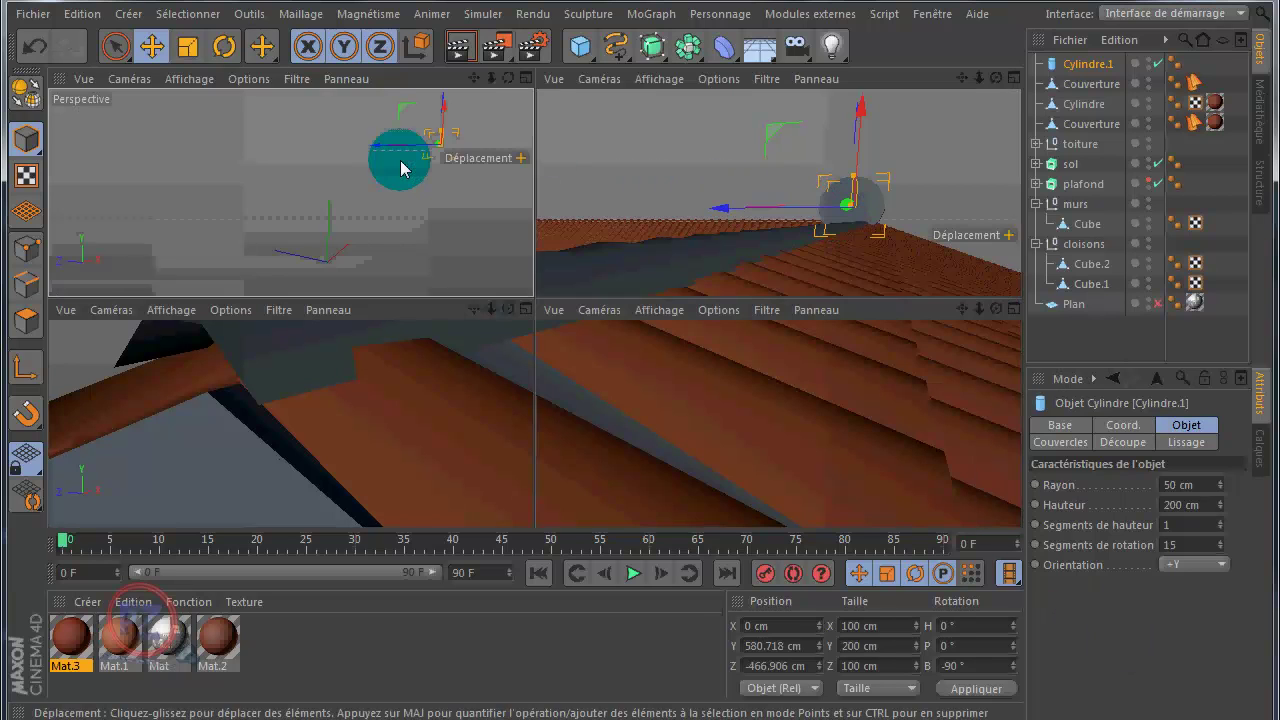
pyautogui.middleClick(660, 228)
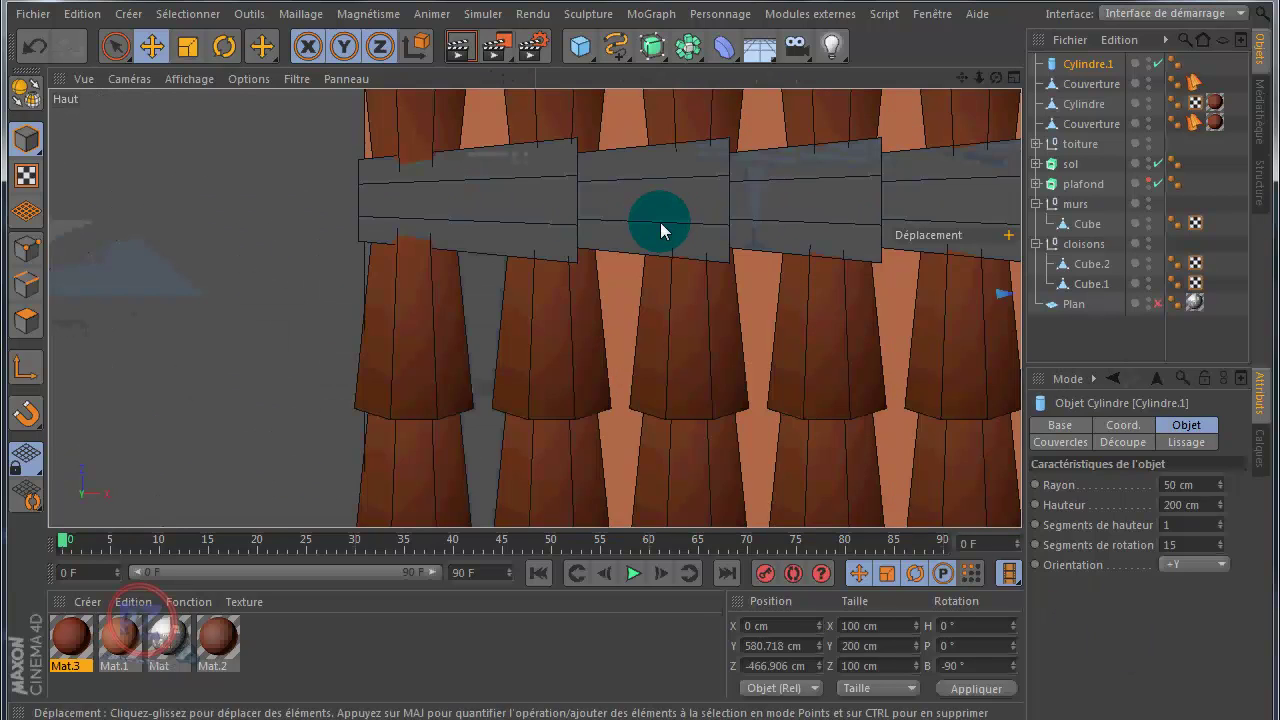
pyautogui.scroll(-10, 660, 222)
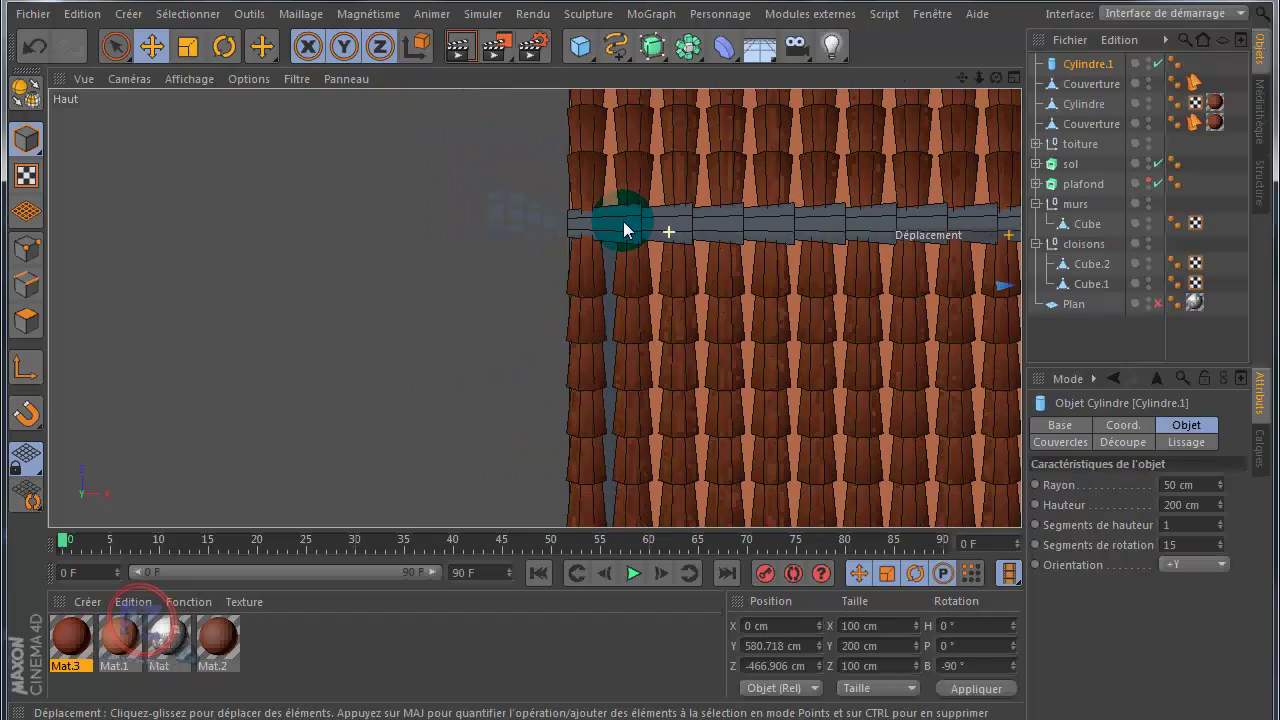
pyautogui.scroll(-10, 623, 221)
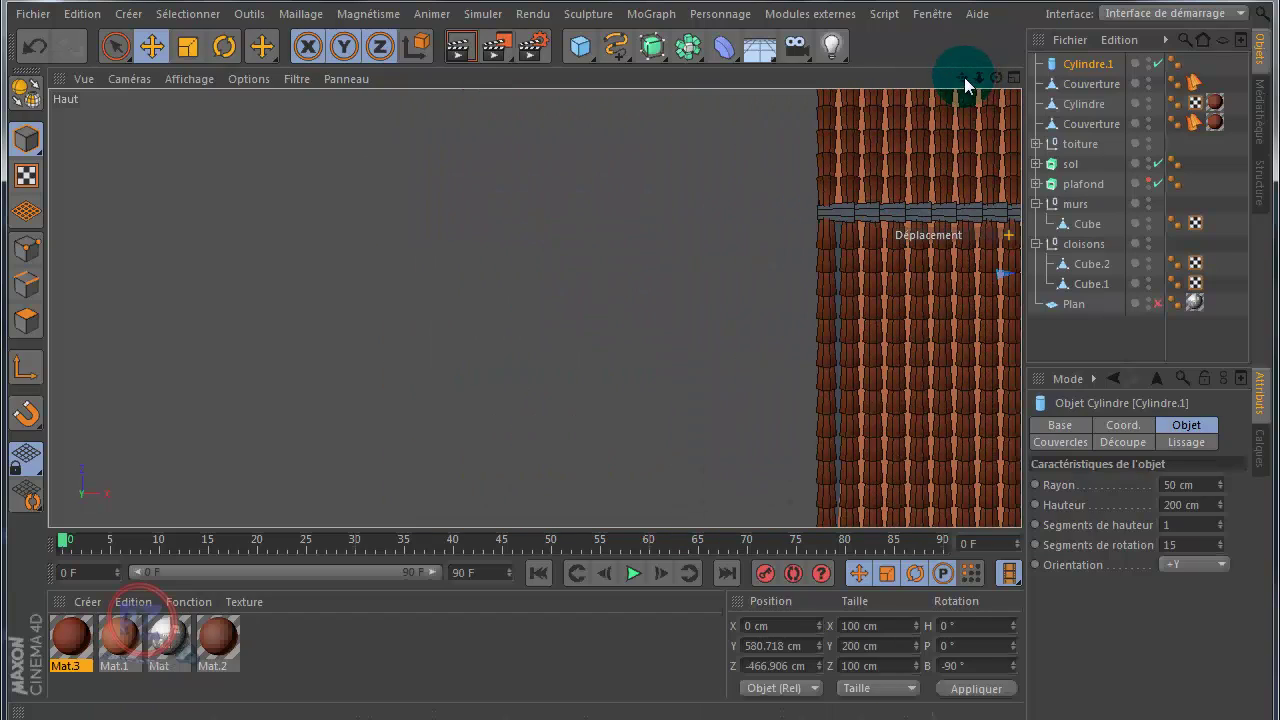
pyautogui.moveTo(964, 77); pyautogui.dragTo(639, 379)
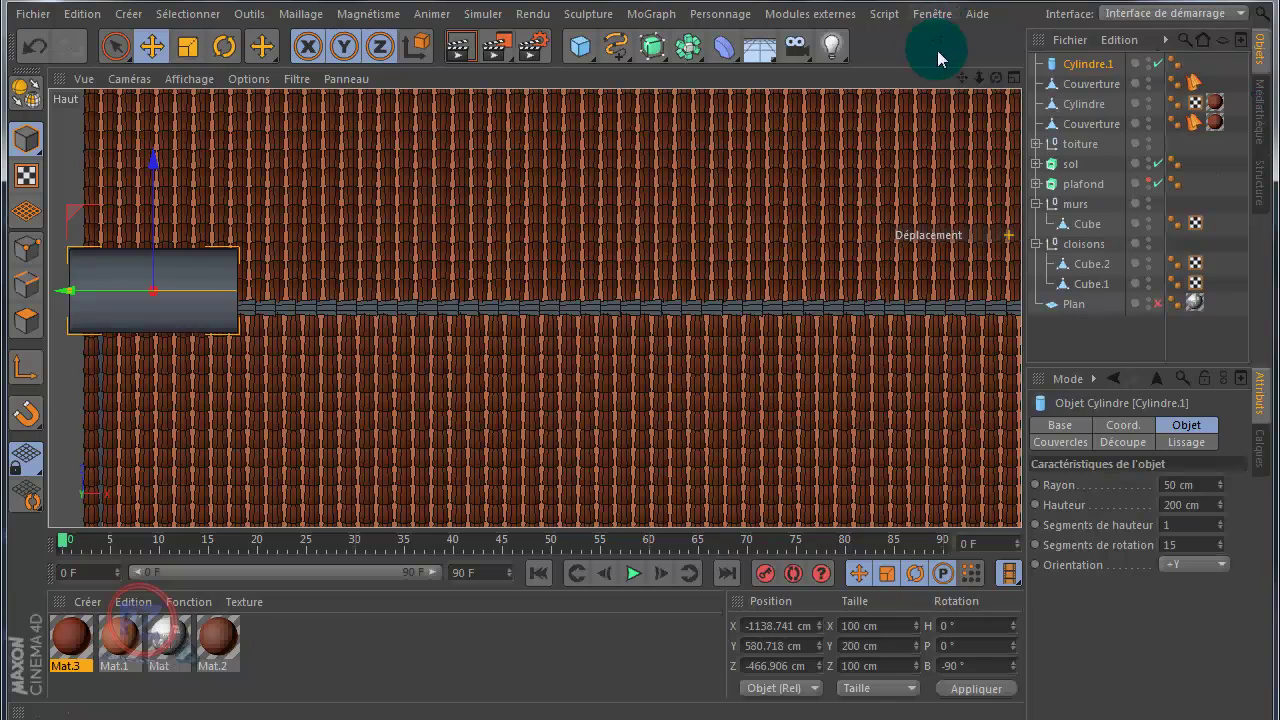
pyautogui.moveTo(962, 76); pyautogui.dragTo(640, 379)
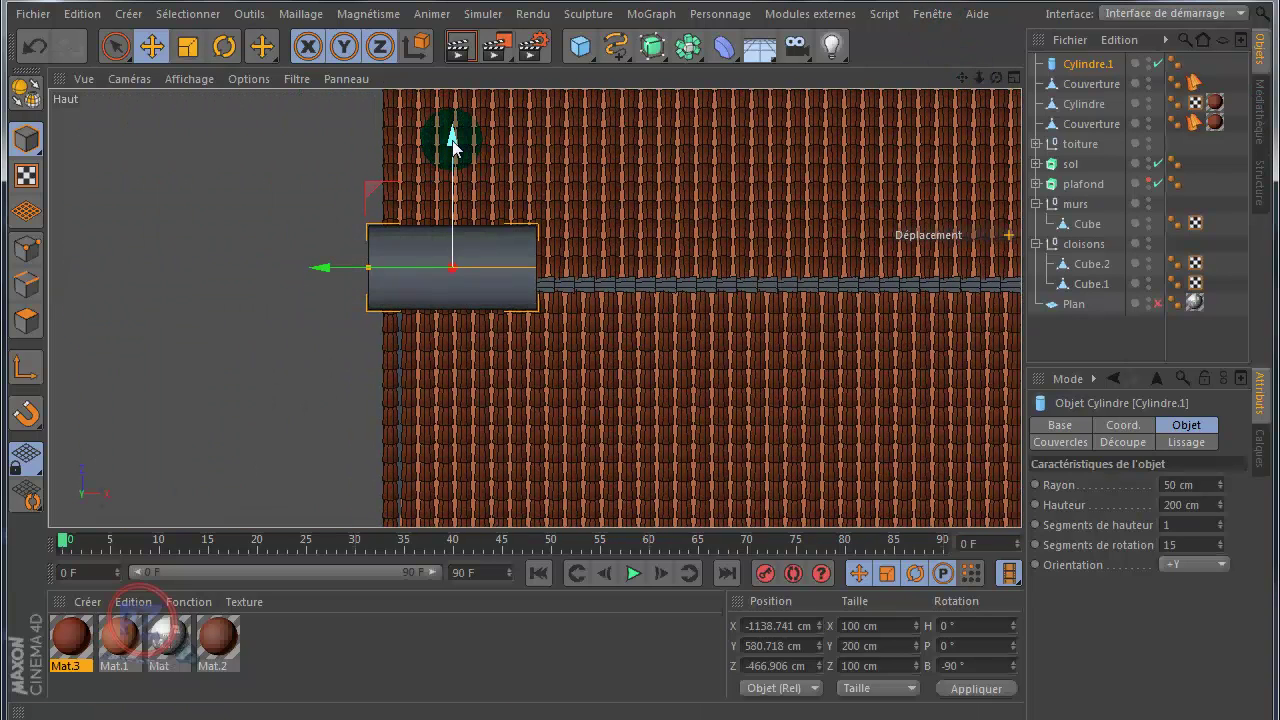
pyautogui.moveTo(452, 140); pyautogui.dragTo(452, 155)
# Display the side view (Droite) with Gouraud shading and lines, and inspect the end of the ridge in it
pyautogui.middleClick(249, 331)
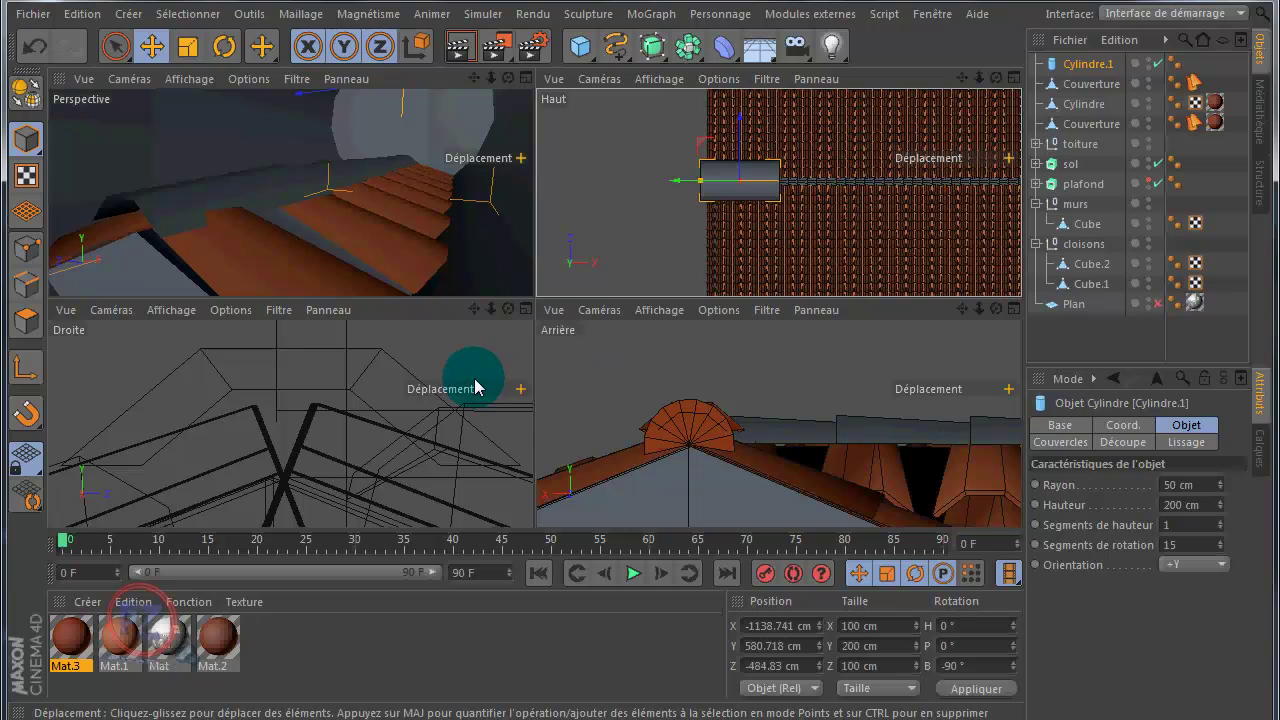
pyautogui.click(172, 310)
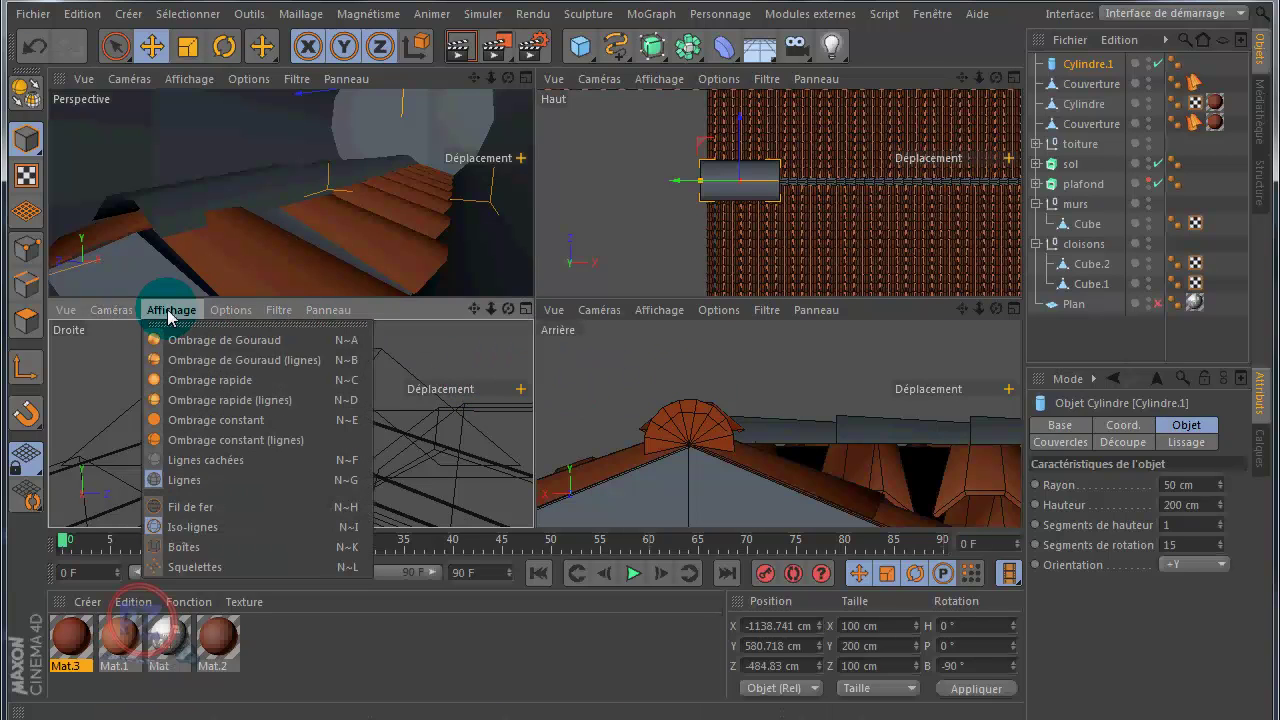
pyautogui.click(196, 362)
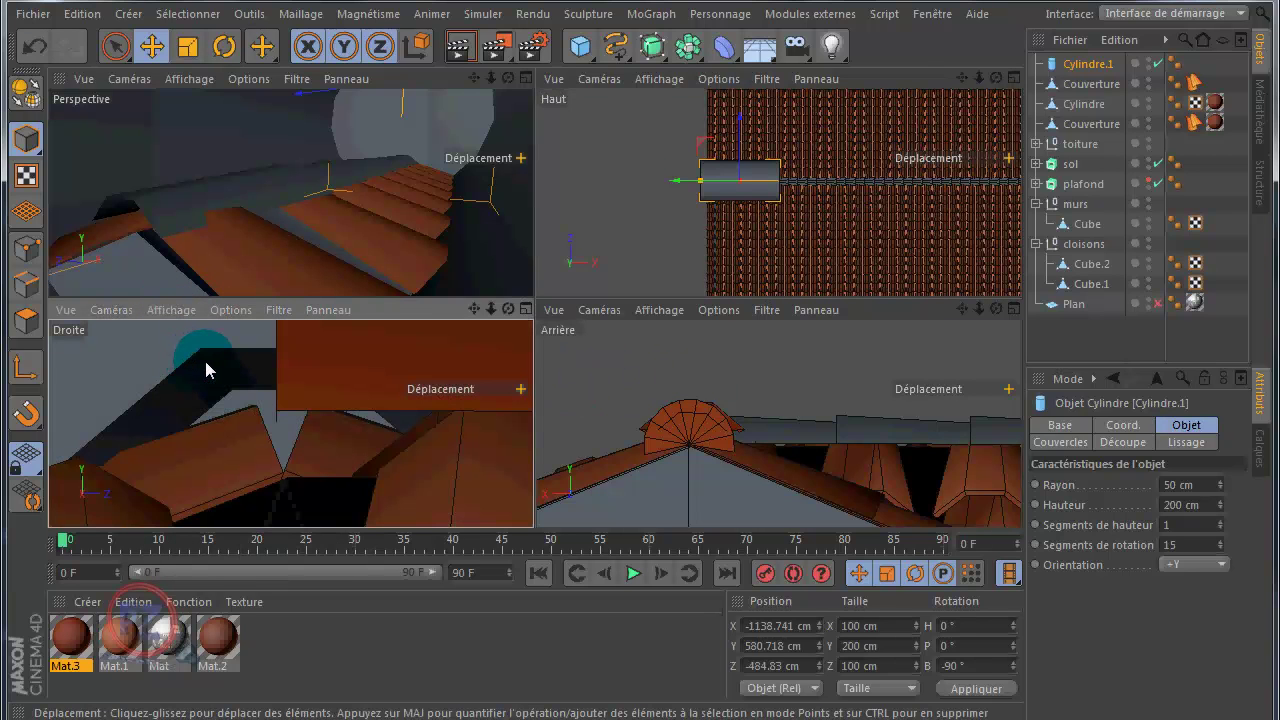
pyautogui.middleClick(204, 357)
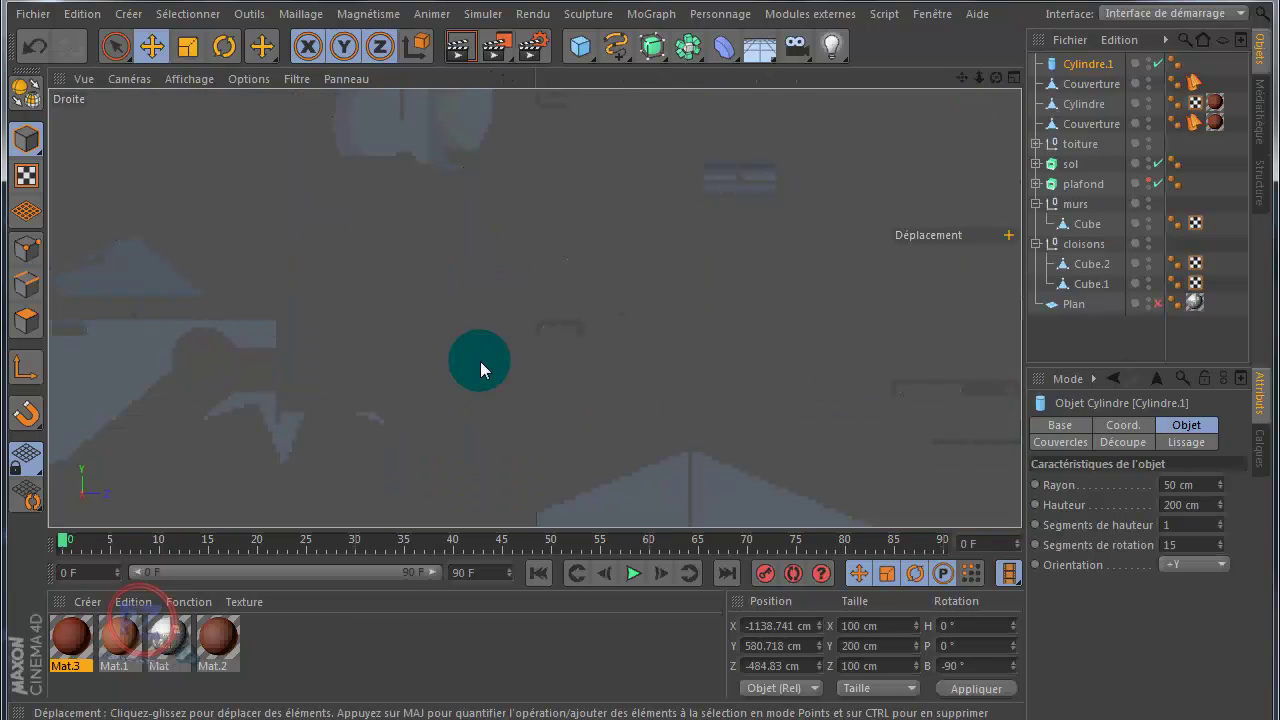
pyautogui.scroll(-4, 516, 359)
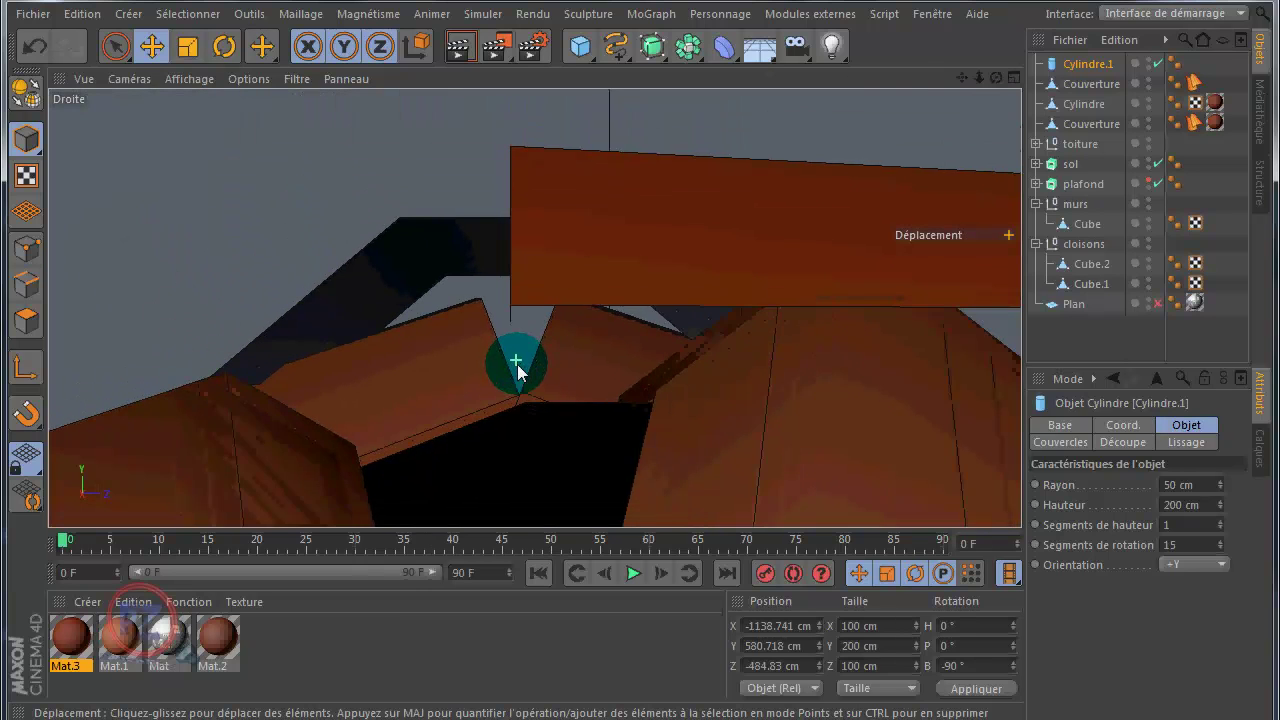
pyautogui.scroll(-4, 522, 370)
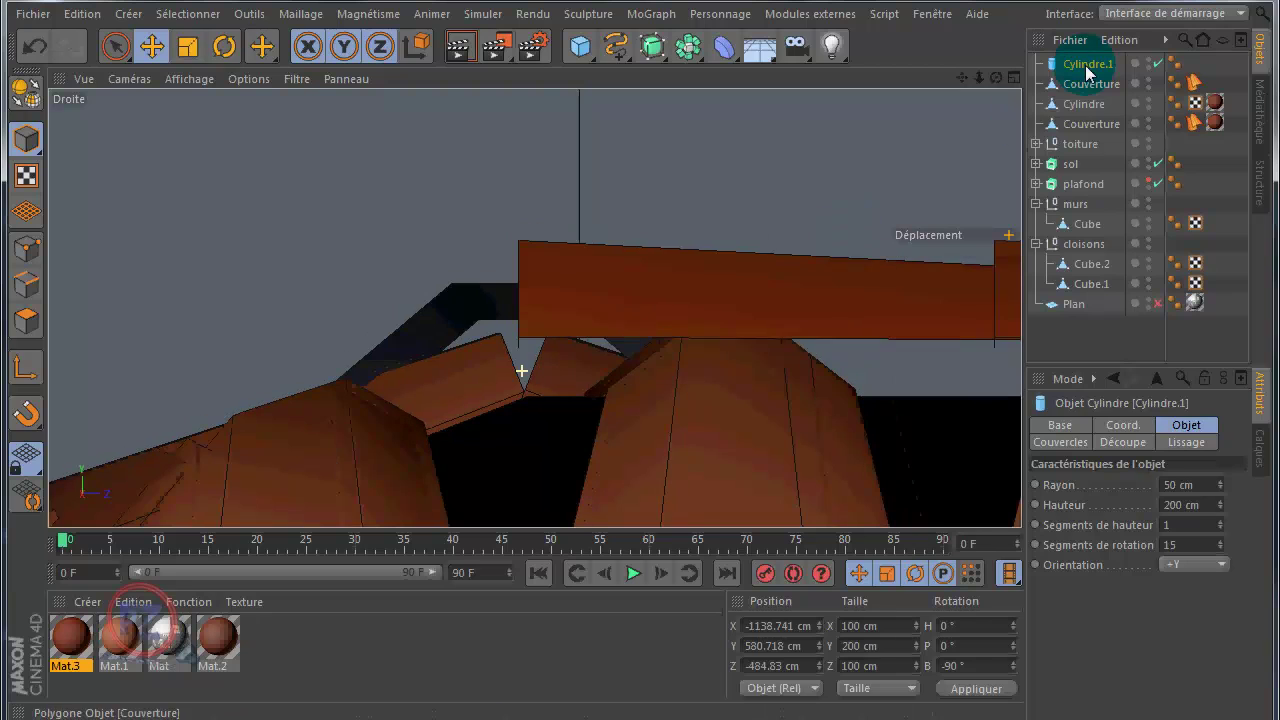
pyautogui.click(726, 132)
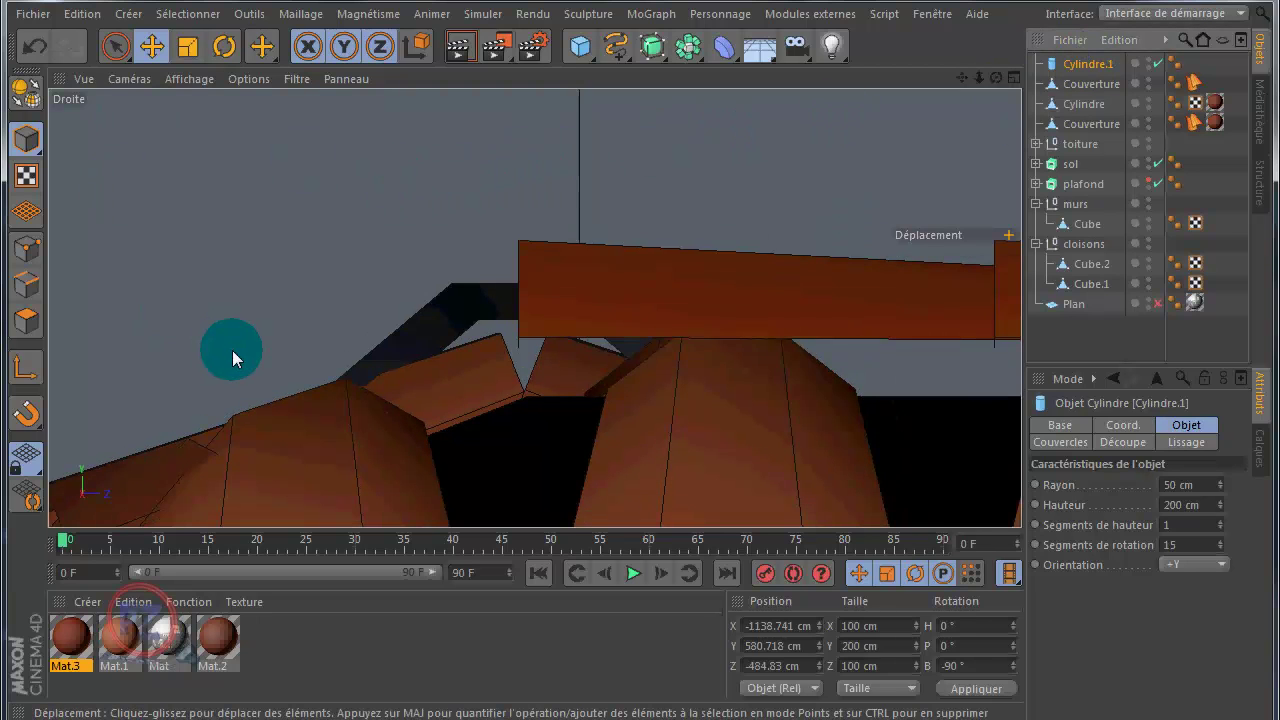
pyautogui.keyDown('alt'); pyautogui.moveTo(232, 350); pyautogui.dragTo(243, 362); pyautogui.keyUp('alt')
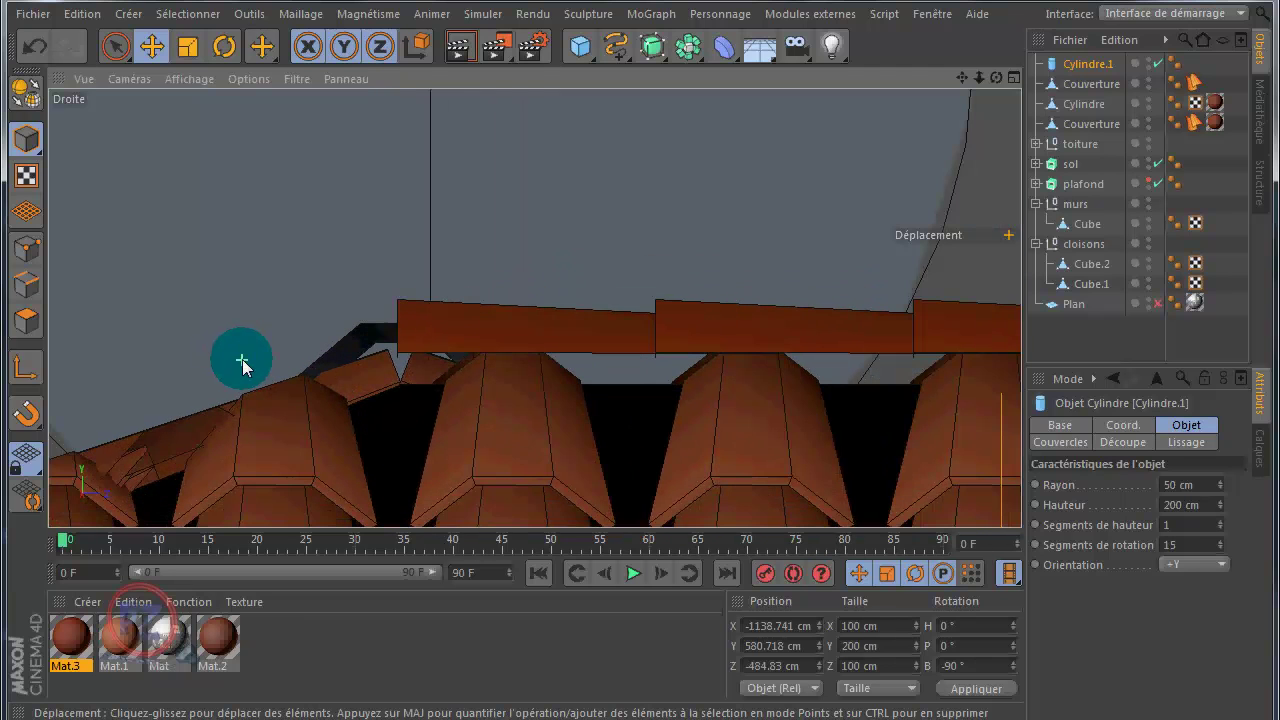
# Shorten the cylinder to a height of about 13 cm in the top view and return to the perspective view
pyautogui.middleClick(700, 221)
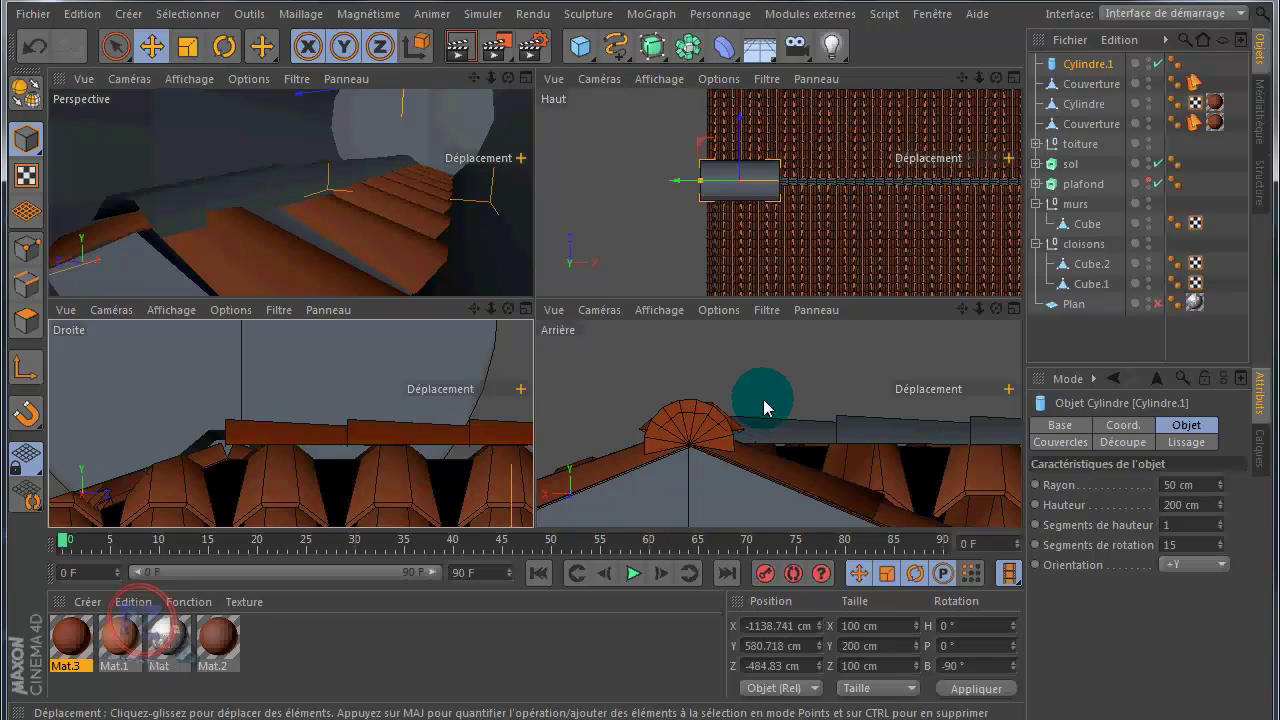
pyautogui.middleClick(636, 252)
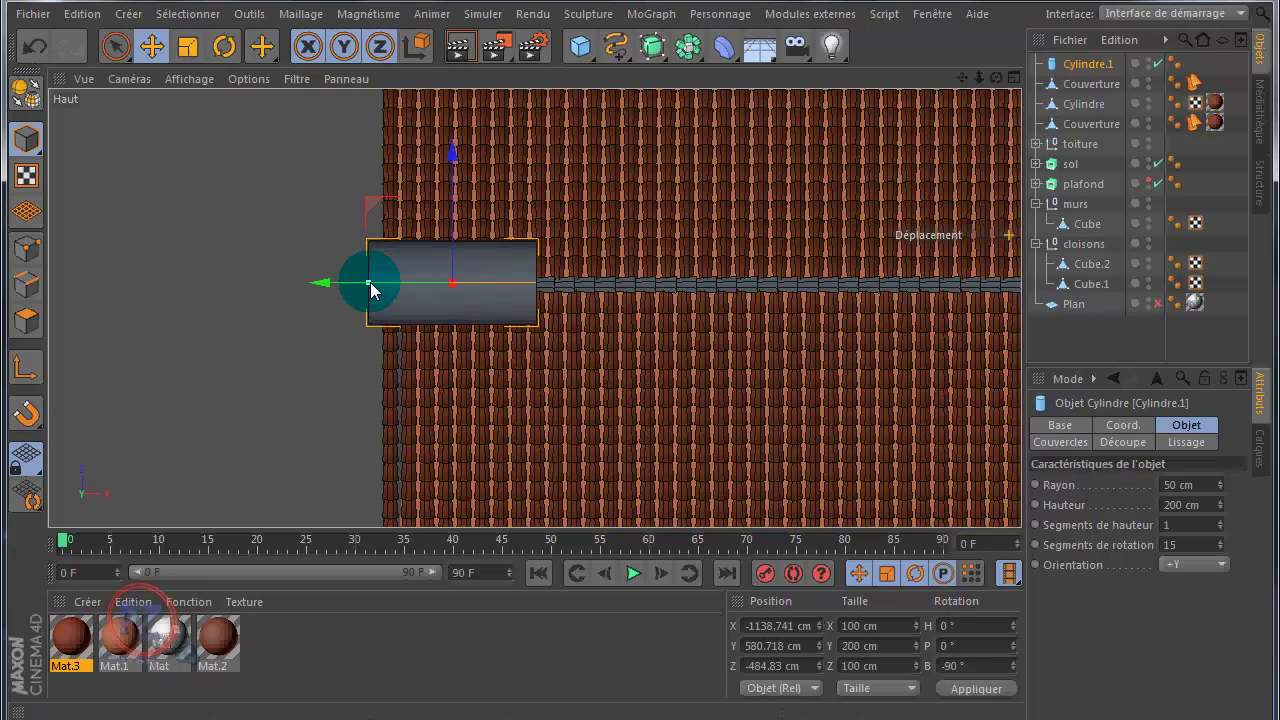
pyautogui.moveTo(391, 296); pyautogui.dragTo(438, 297)
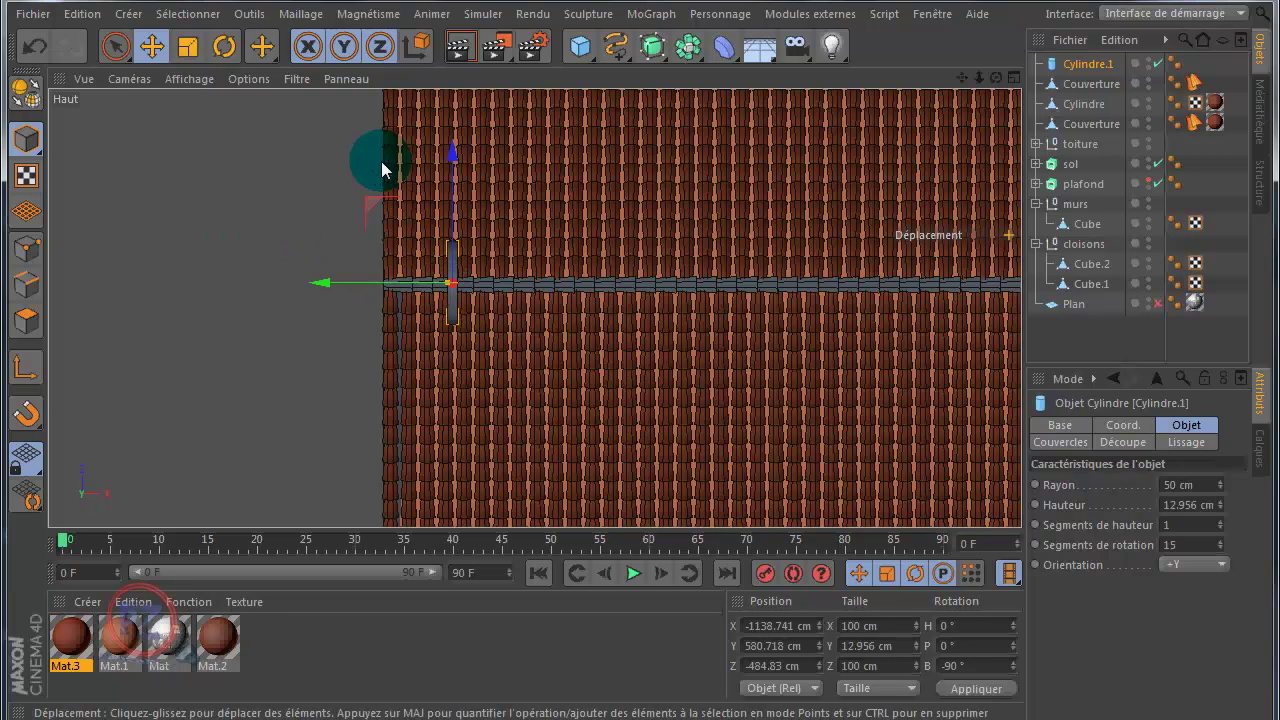
pyautogui.middleClick(167, 128)
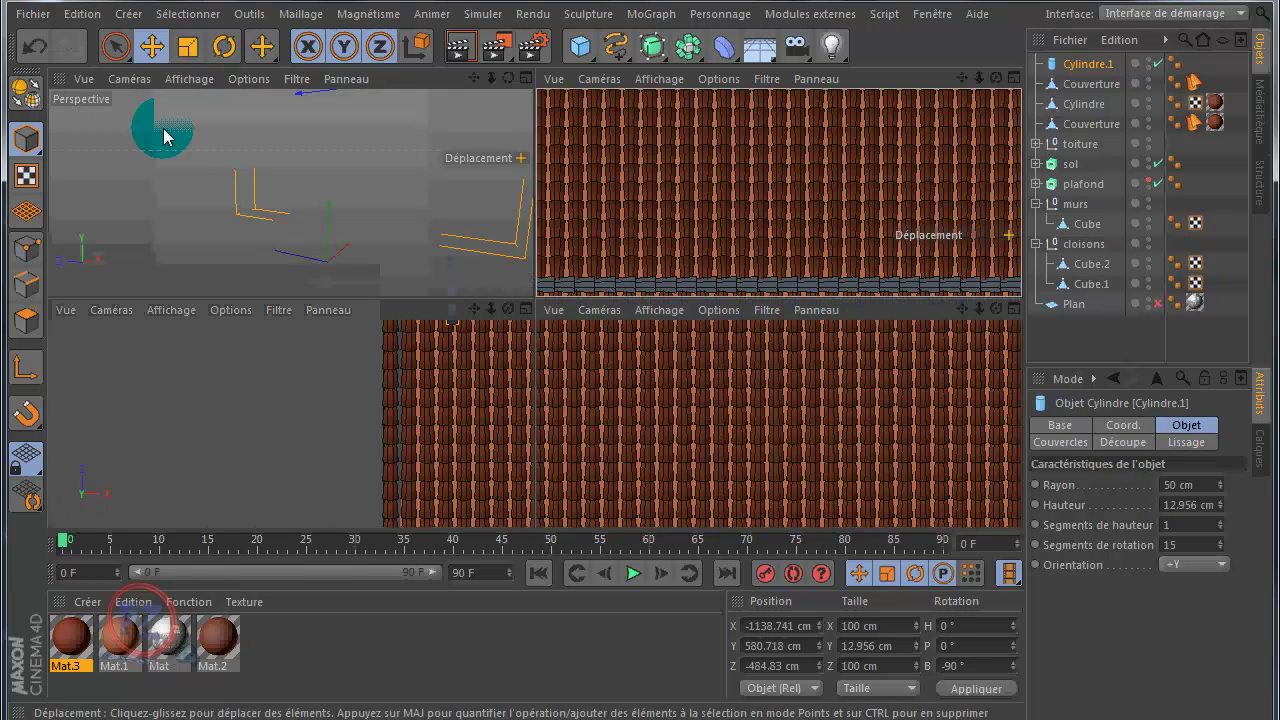
pyautogui.middleClick(183, 203)
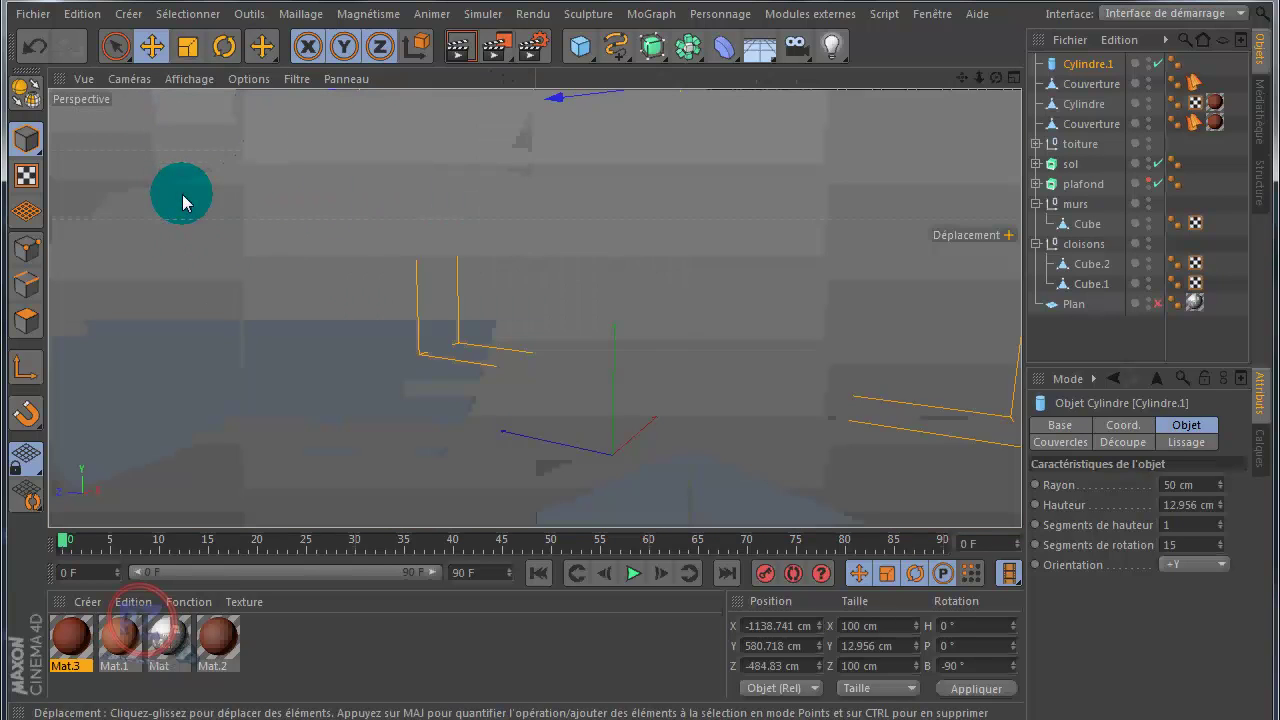
# Undo the last sideways shift of the cylinder and move it along the ridge to about X -1214.7 cm
pyautogui.keyDown('alt'); pyautogui.moveTo(383, 206); pyautogui.dragTo(417, 187); pyautogui.keyUp('alt')
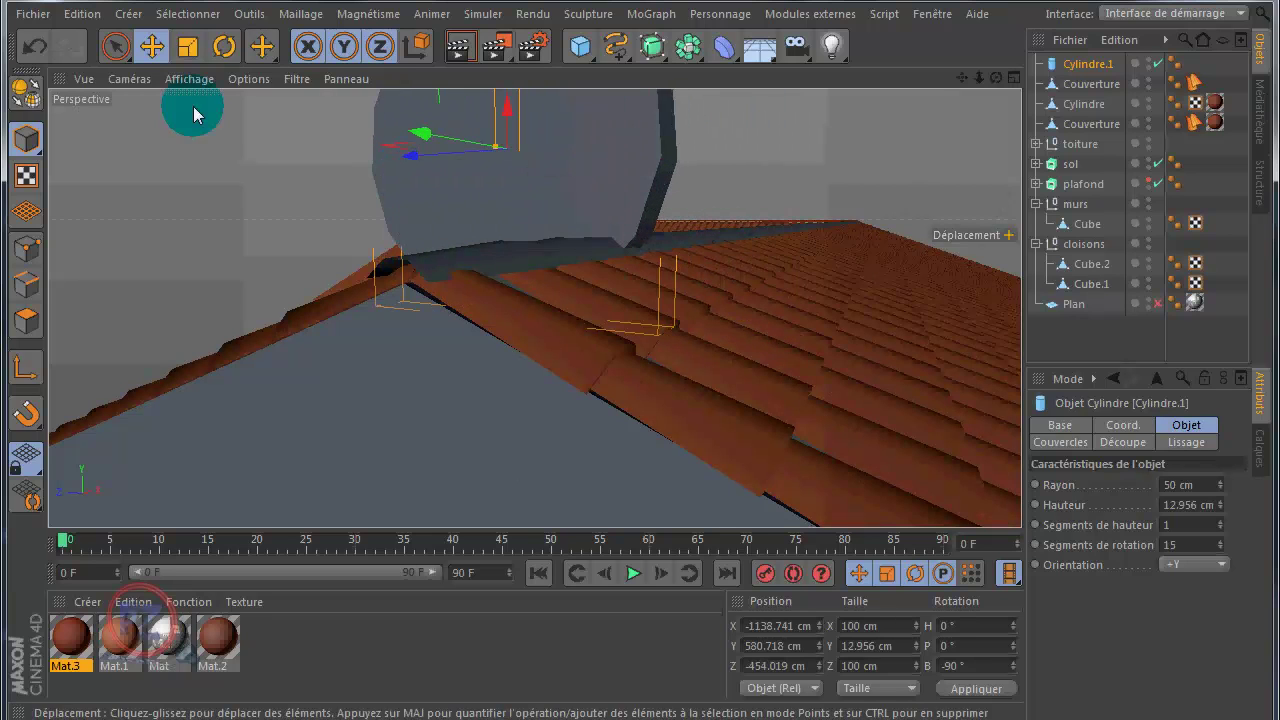
pyautogui.click(34, 48)
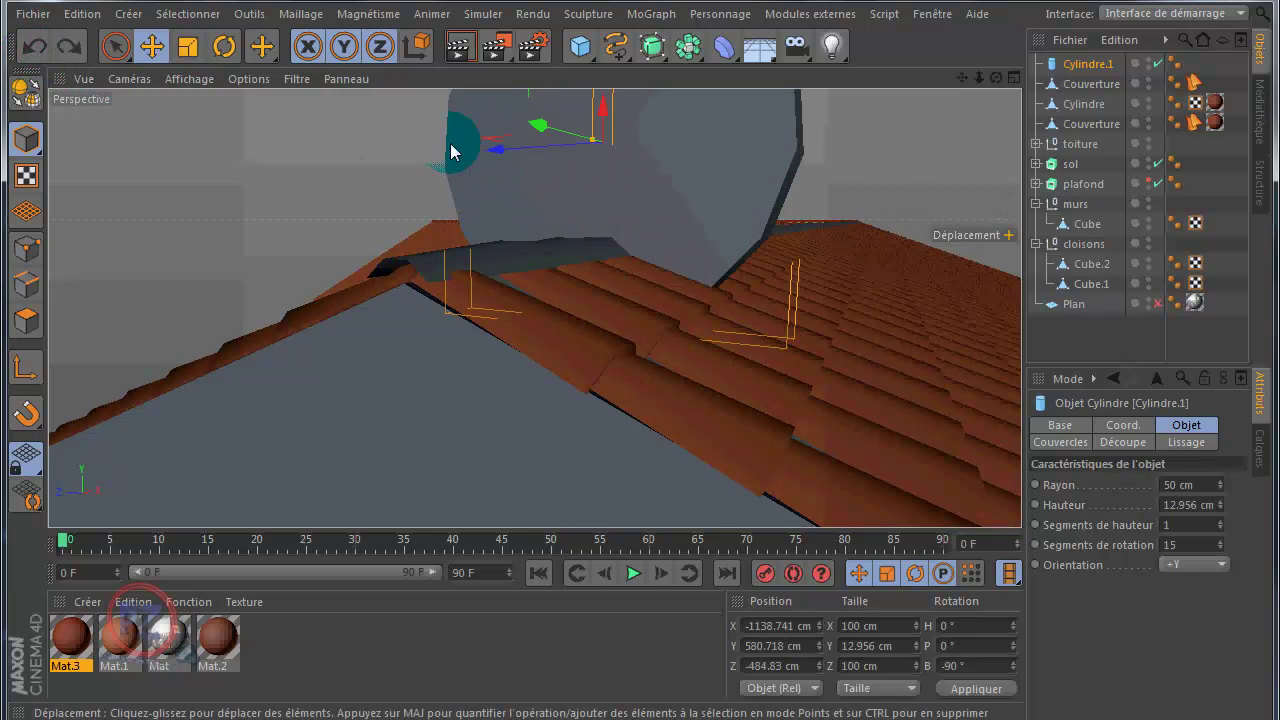
pyautogui.moveTo(637, 386); pyautogui.dragTo(637, 386)
pyautogui.moveTo(962, 77); pyautogui.dragTo(640, 390)
pyautogui.moveTo(531, 149); pyautogui.dragTo(294, 362)
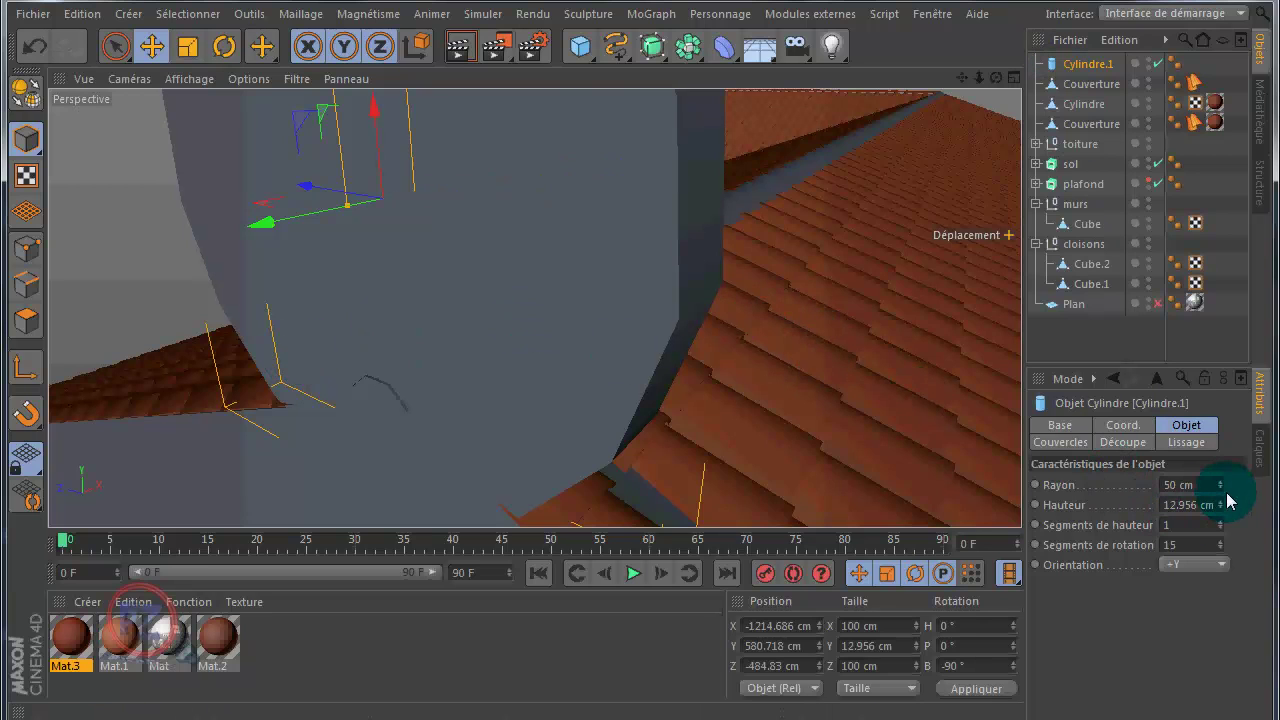
# Set the cylinder's radius to 7 cm and its height to 2.03 cm, and lower it to about Y 549.1 cm
pyautogui.moveTo(1224, 494); pyautogui.dragTo(1224, 494)
pyautogui.moveTo(373, 195); pyautogui.dragTo(405, 304)
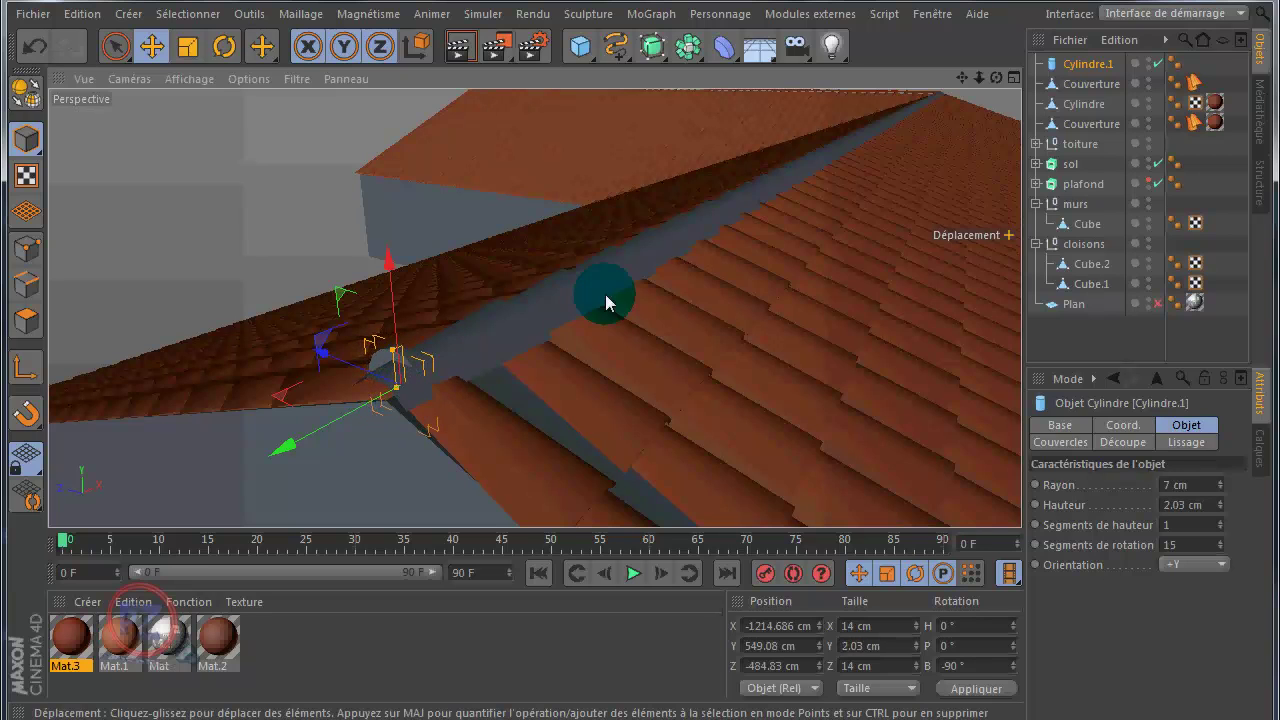
# Centre the cylinder under the ridge tile at about Z -486.7 cm and bring it out to about X -1221.3 cm
pyautogui.moveTo(996, 77); pyautogui.dragTo(626, 248)
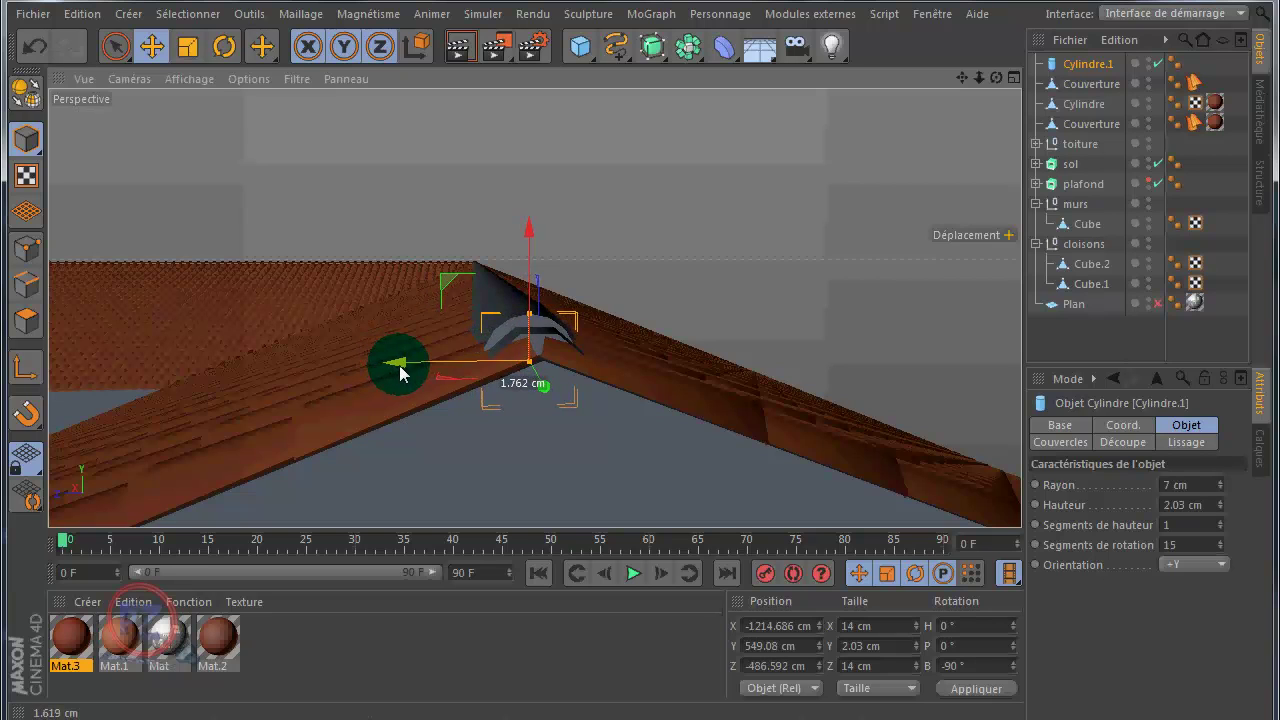
pyautogui.moveTo(401, 375); pyautogui.dragTo(401, 375)
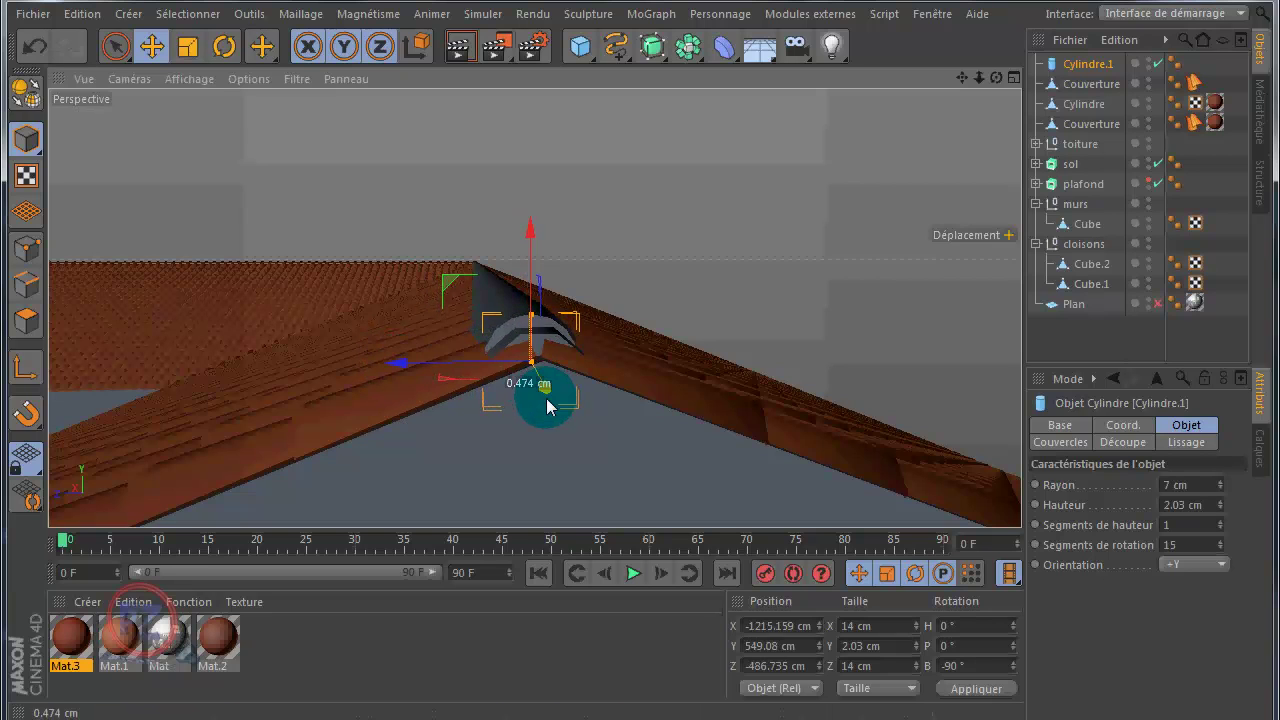
pyautogui.moveTo(547, 406); pyautogui.dragTo(549, 410)
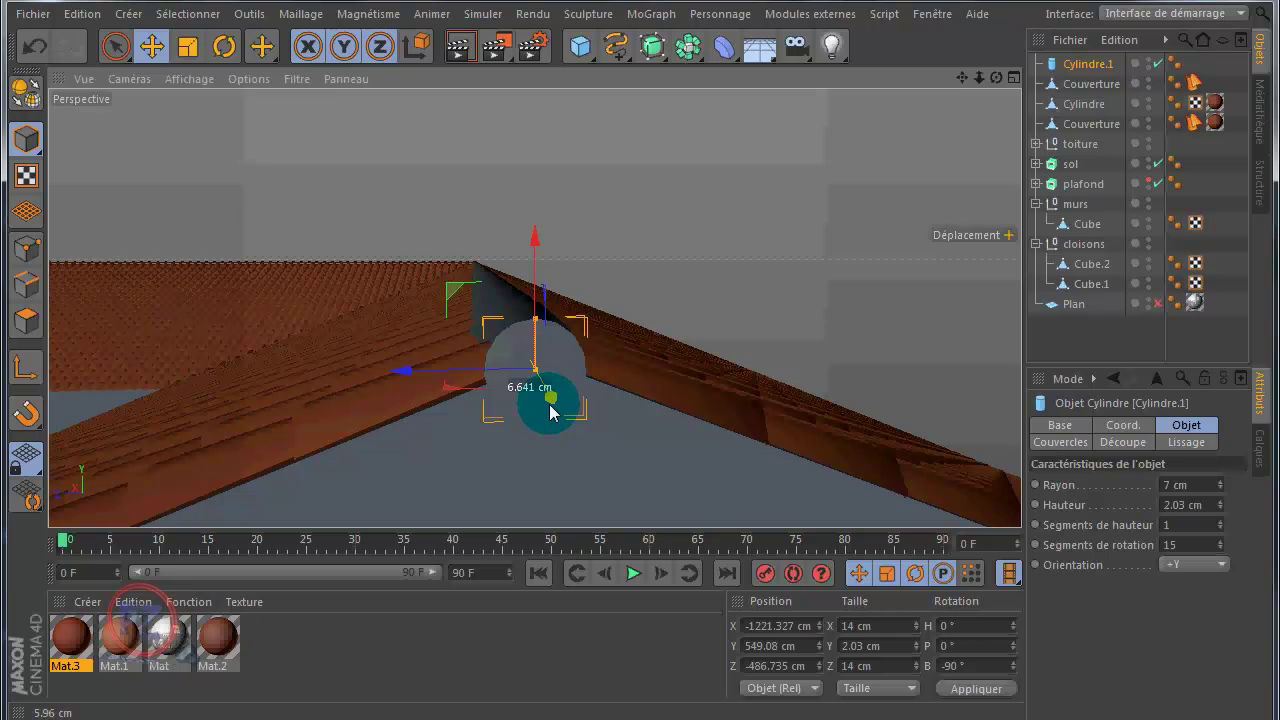
pyautogui.keyDown('alt'); pyautogui.moveTo(606, 391); pyautogui.dragTo(640, 379); pyautogui.keyUp('alt')
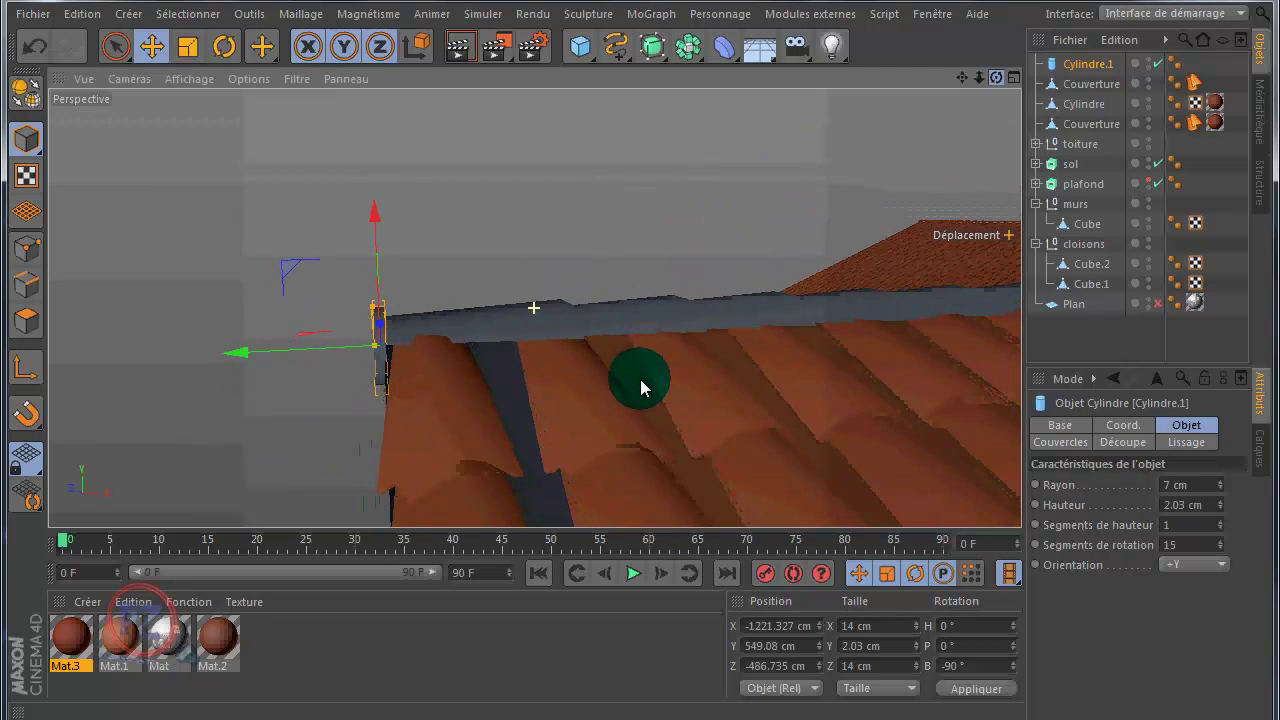
# Reduce the cylinder's radius to 5 cm and centre it in the ridge tile's opening at about Y 550.2 cm and Z -487.6 cm
pyautogui.click(1220, 489)
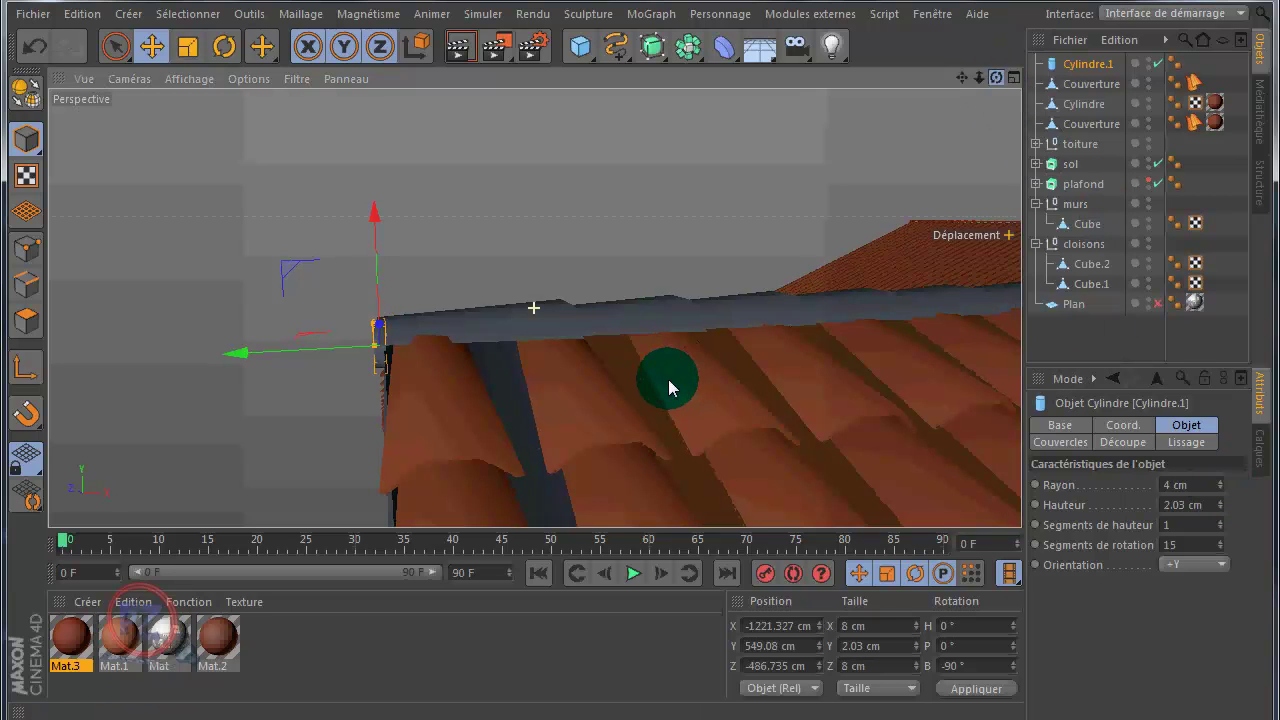
pyautogui.keyDown('alt'); pyautogui.moveTo(666, 380); pyautogui.dragTo(641, 382); pyautogui.keyUp('alt')
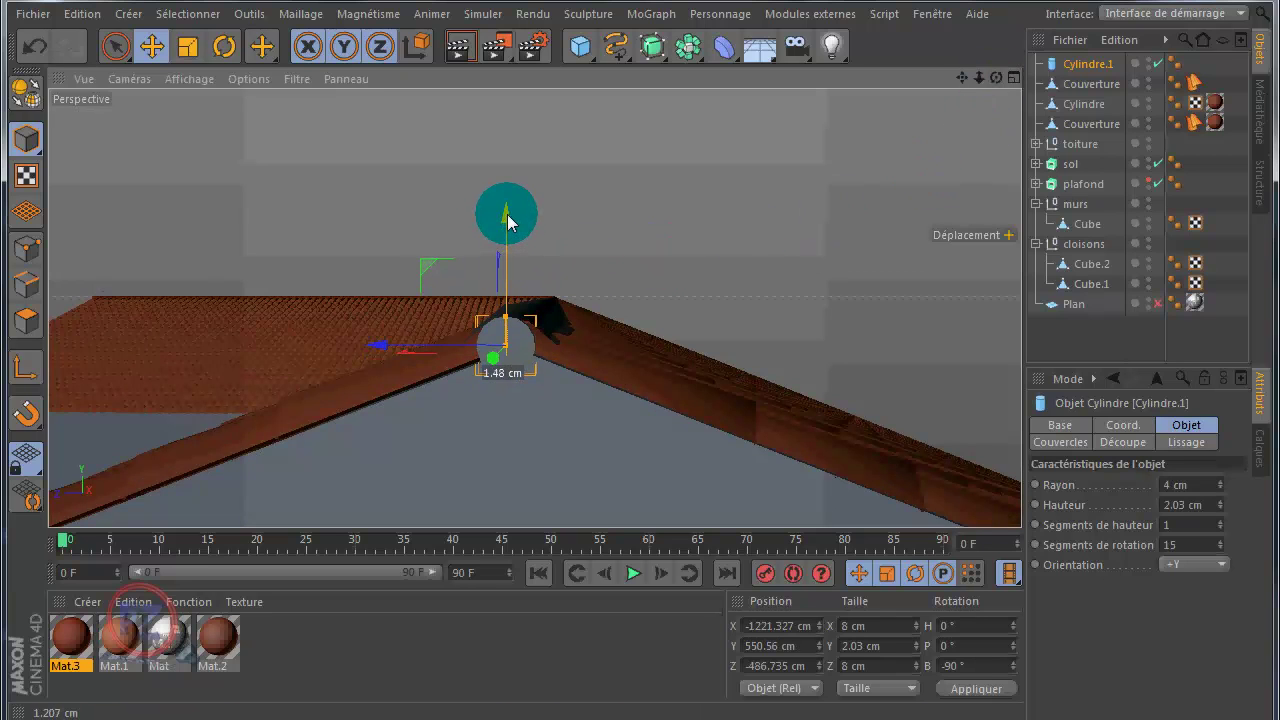
pyautogui.moveTo(508, 224); pyautogui.dragTo(507, 227)
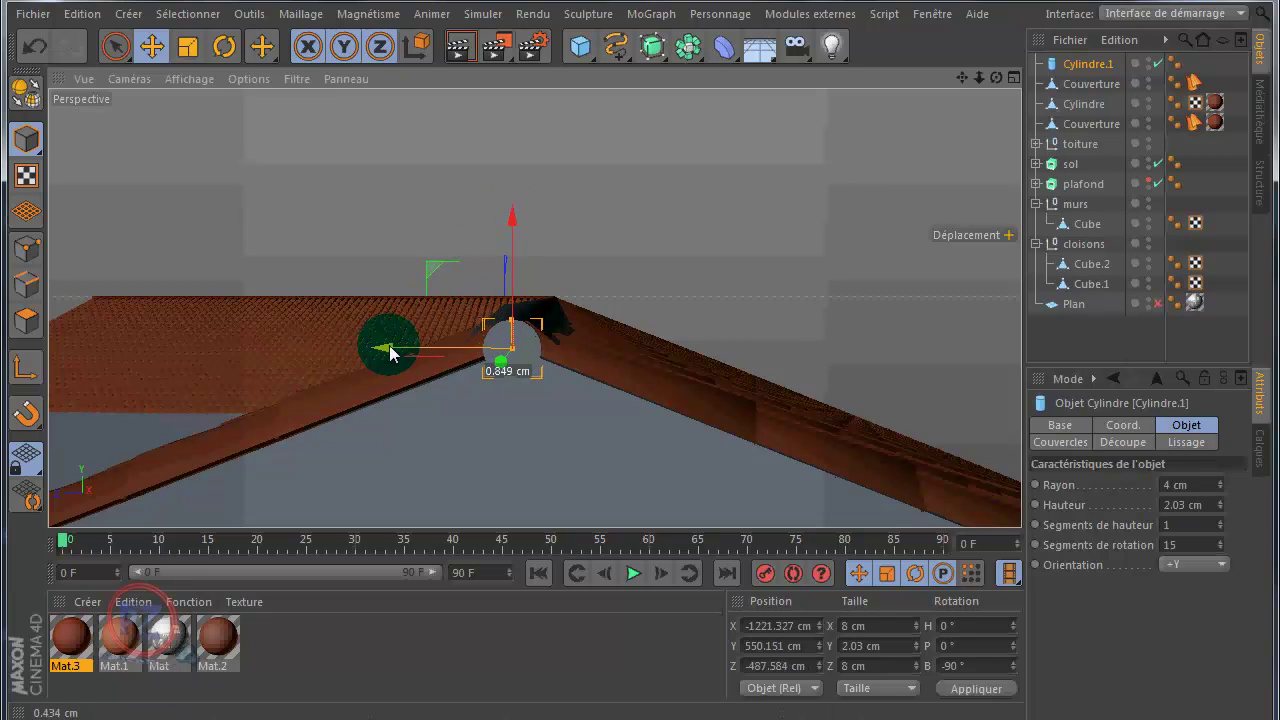
pyautogui.moveTo(389, 348); pyautogui.dragTo(390, 347)
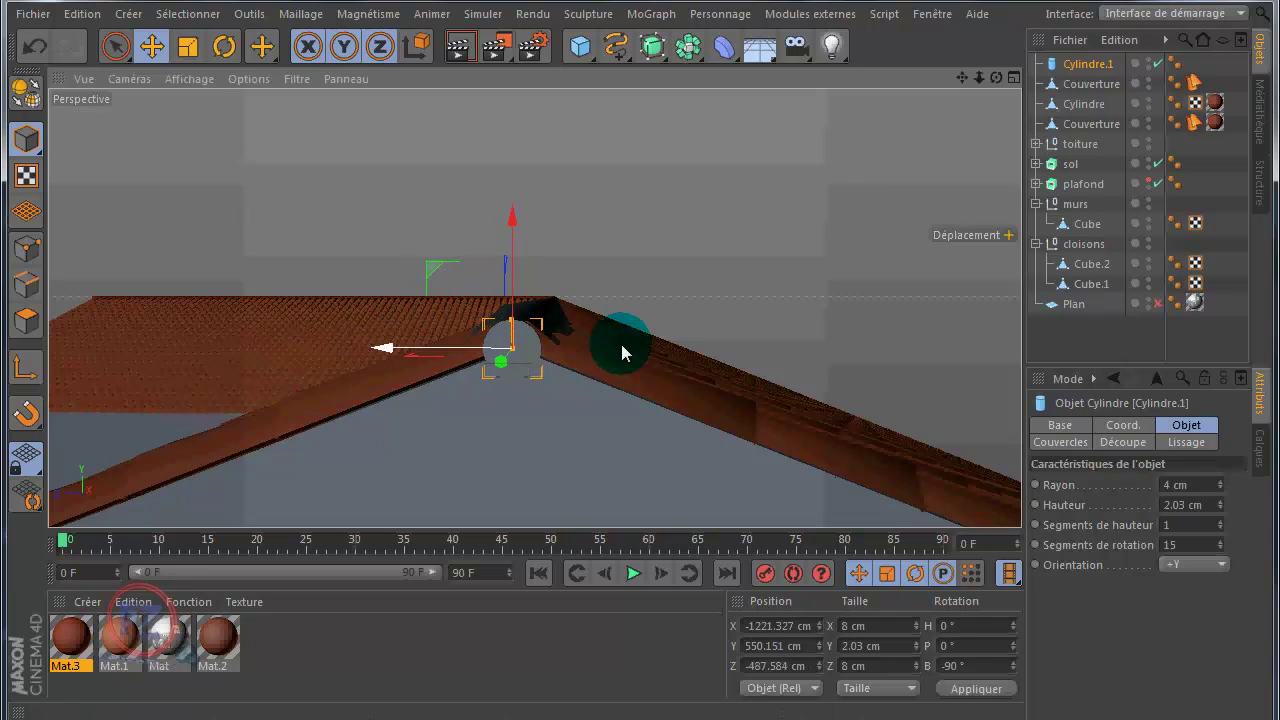
pyautogui.click(1221, 482)
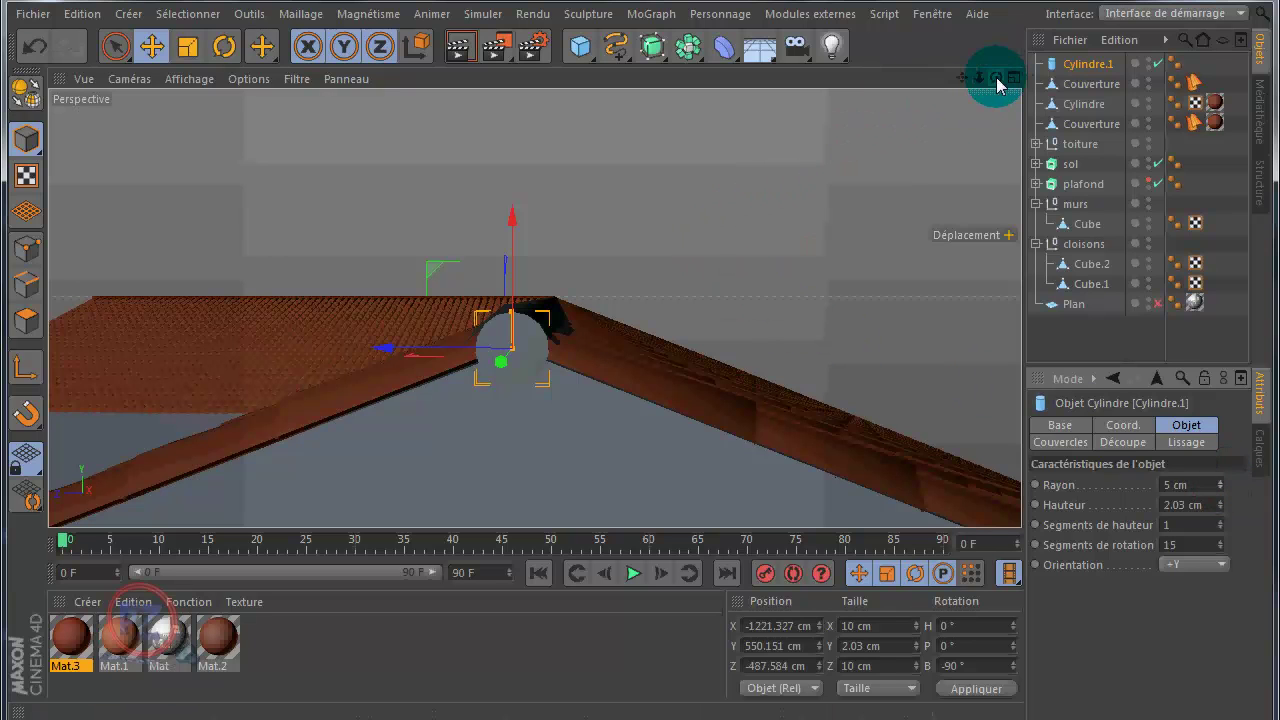
pyautogui.moveTo(634, 380)
pyautogui.keyDown('alt'); pyautogui.mouseDown()
pyautogui.moveTo(643, 386)
pyautogui.moveTo(630, 381)
pyautogui.moveTo(640, 374)
pyautogui.mouseUp(); pyautogui.keyUp('alt')
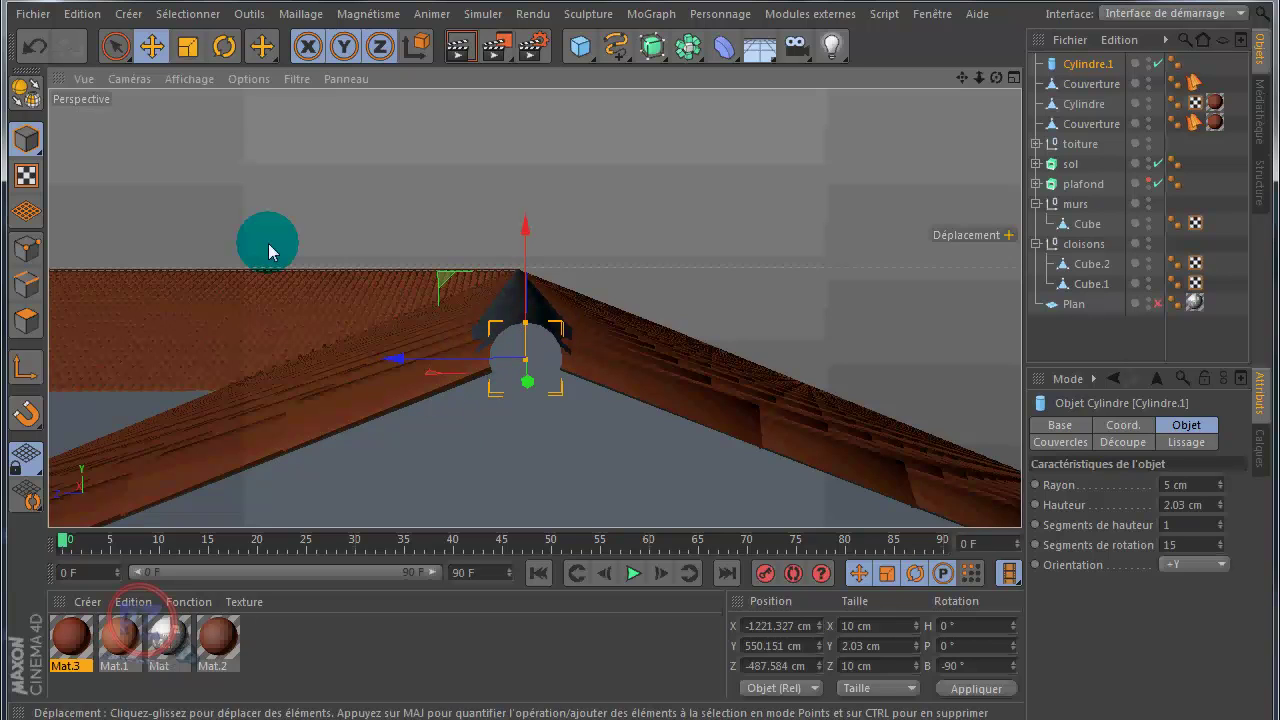
pyautogui.click(27, 94)
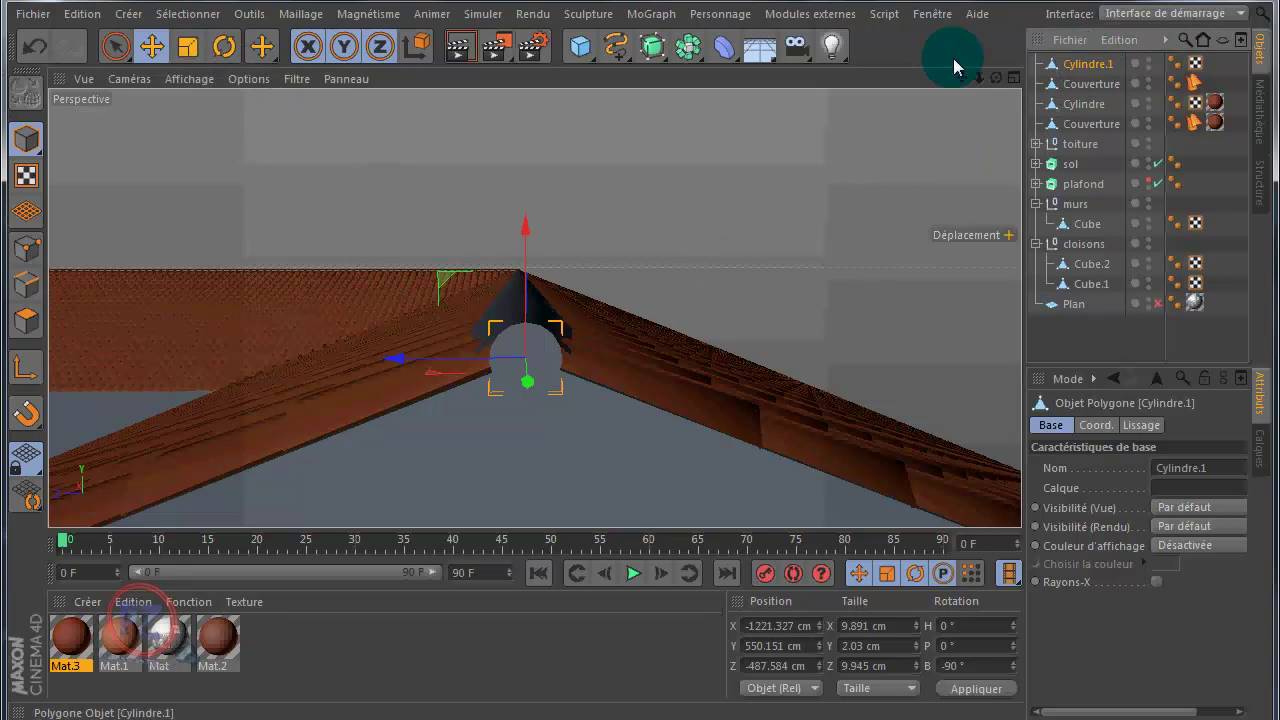
pyautogui.click(27, 322)
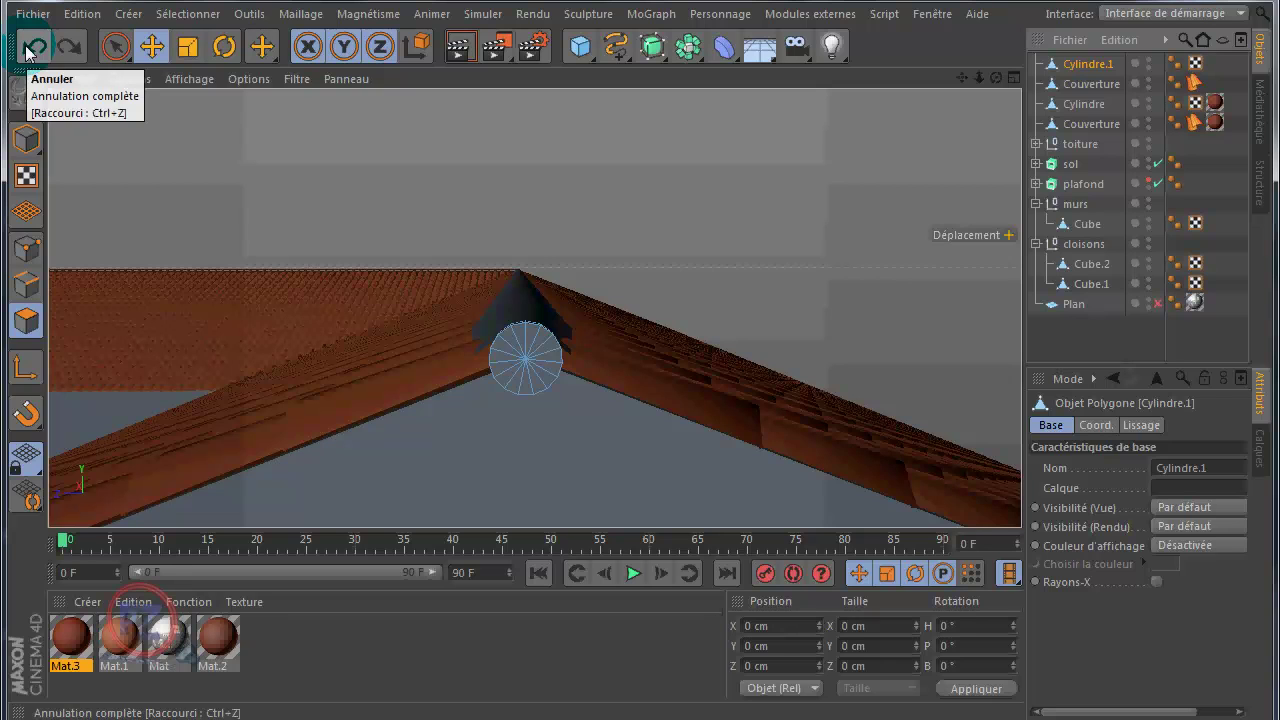
pyautogui.click(30, 50)
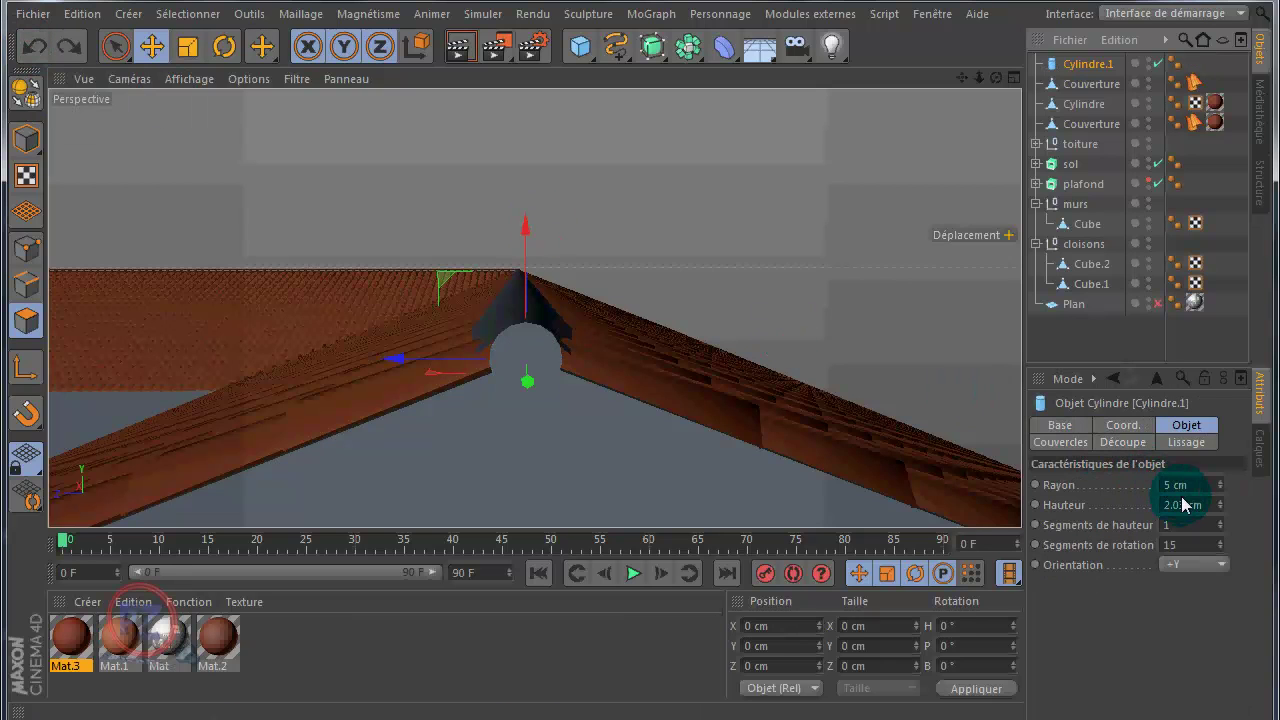
# Set the cylinder's rotation segments to 16 and convert it to an editable polygon object
pyautogui.click(1220, 542)
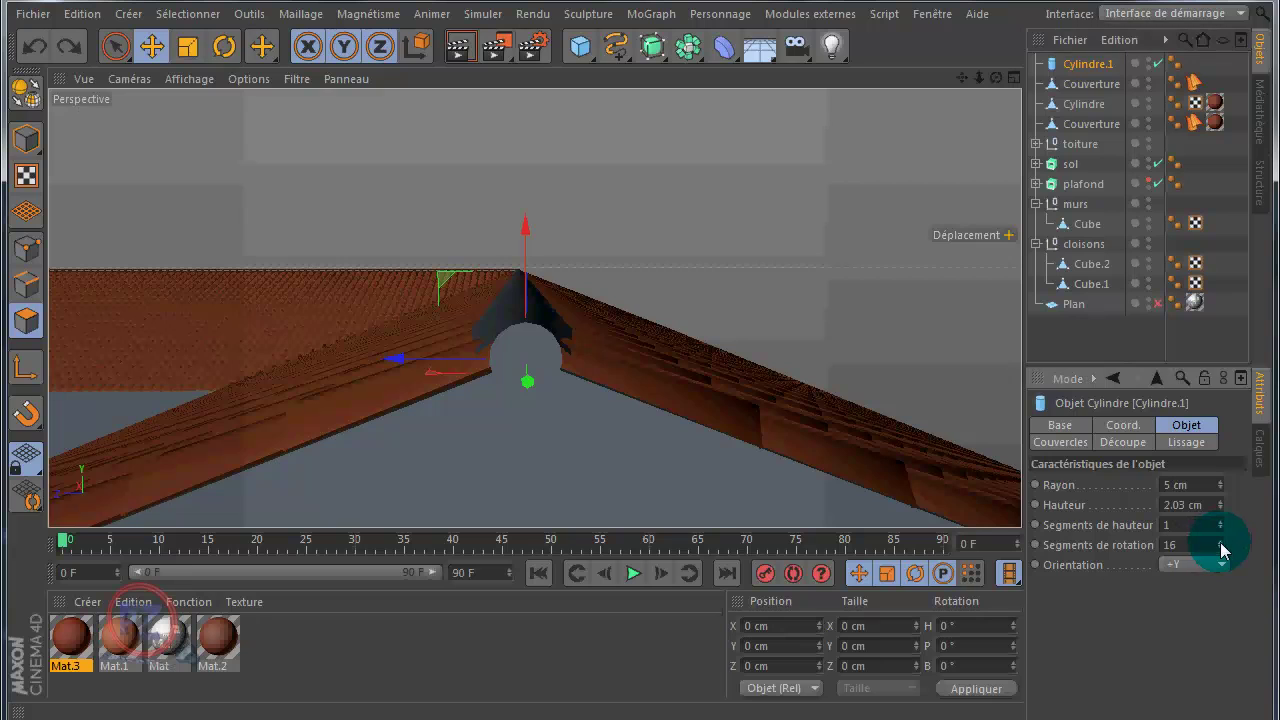
pyautogui.click(27, 100)
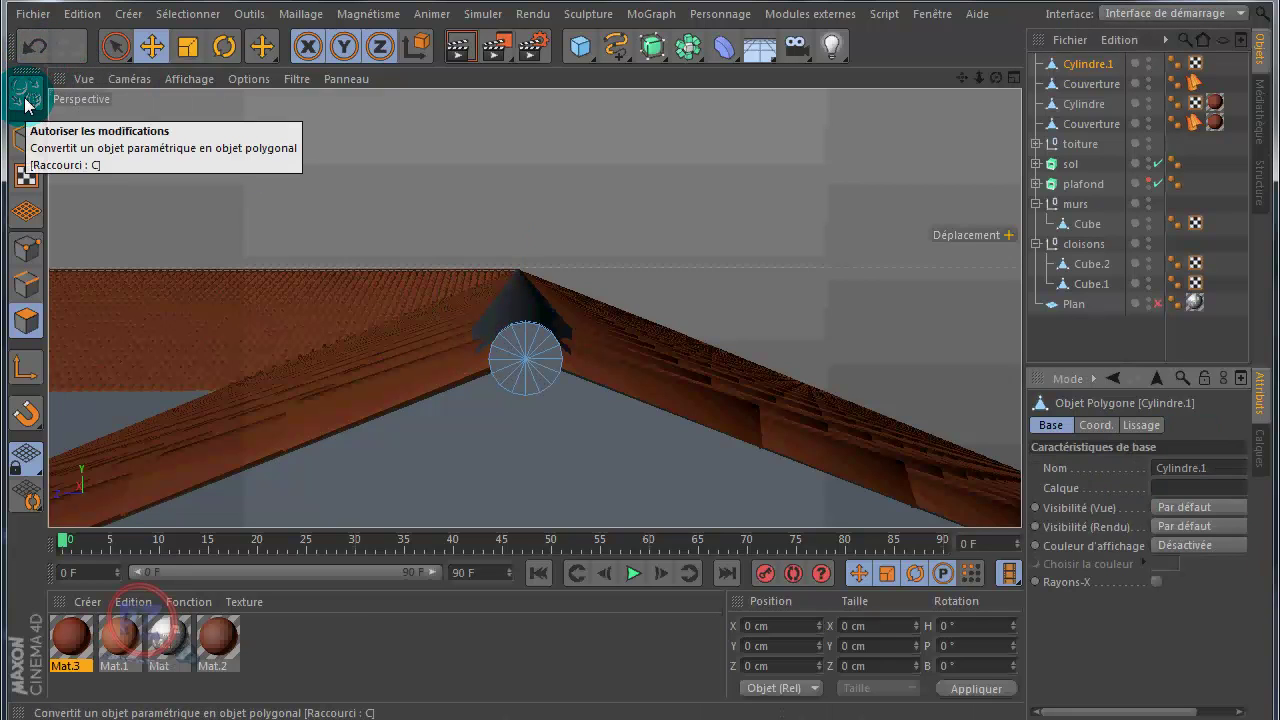
pyautogui.click(335, 259)
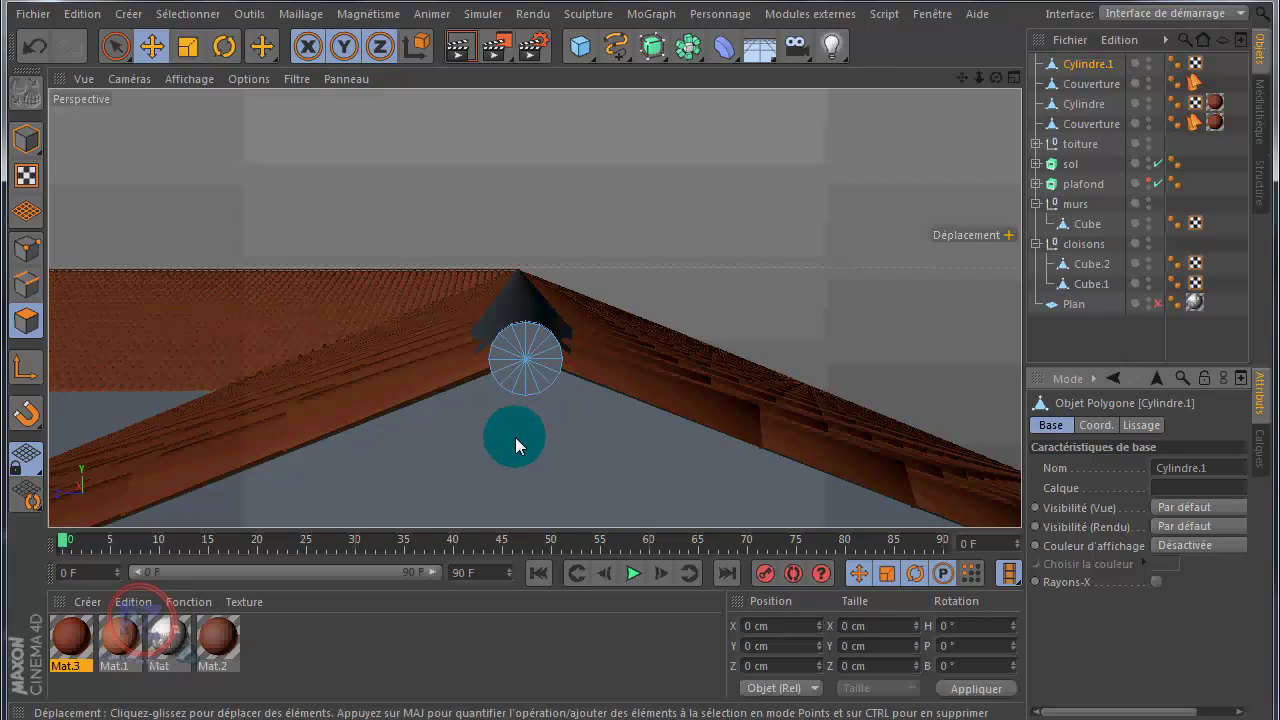
# Select the cylinder's lower points with the selection brush in point mode and delete them, leaving the upper part of the disc
pyautogui.click(118, 48)
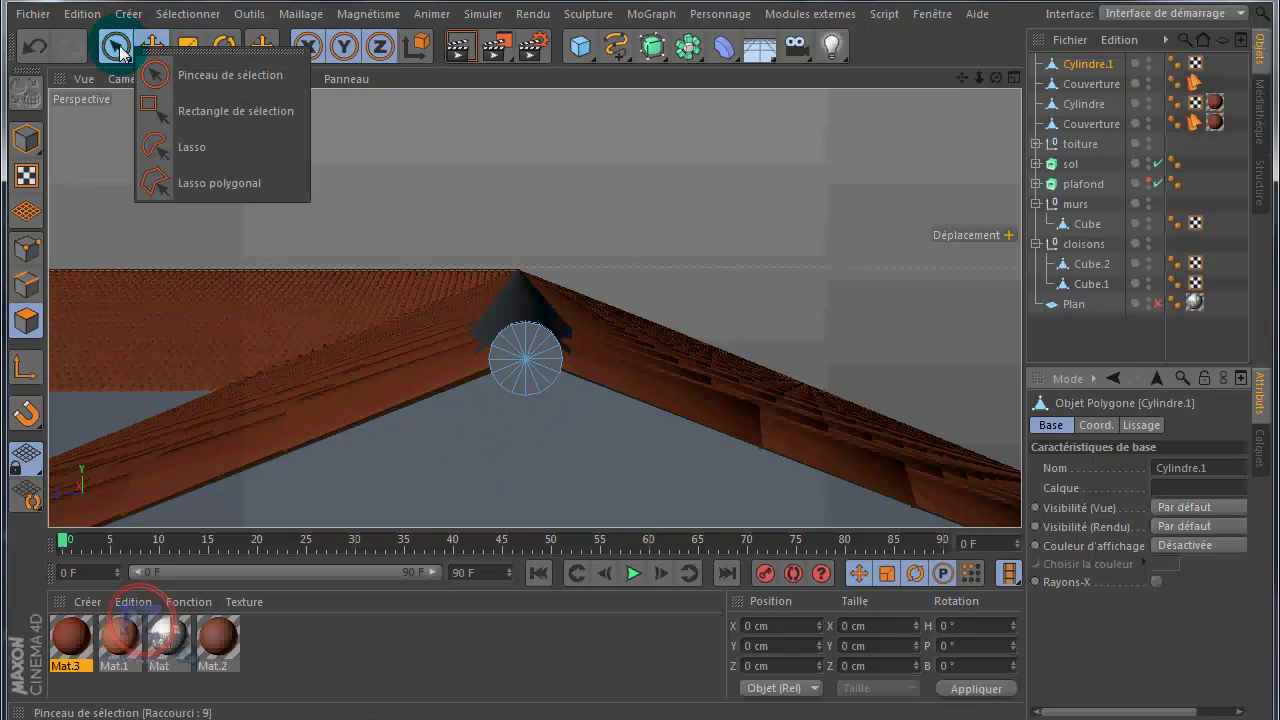
pyautogui.click(222, 86)
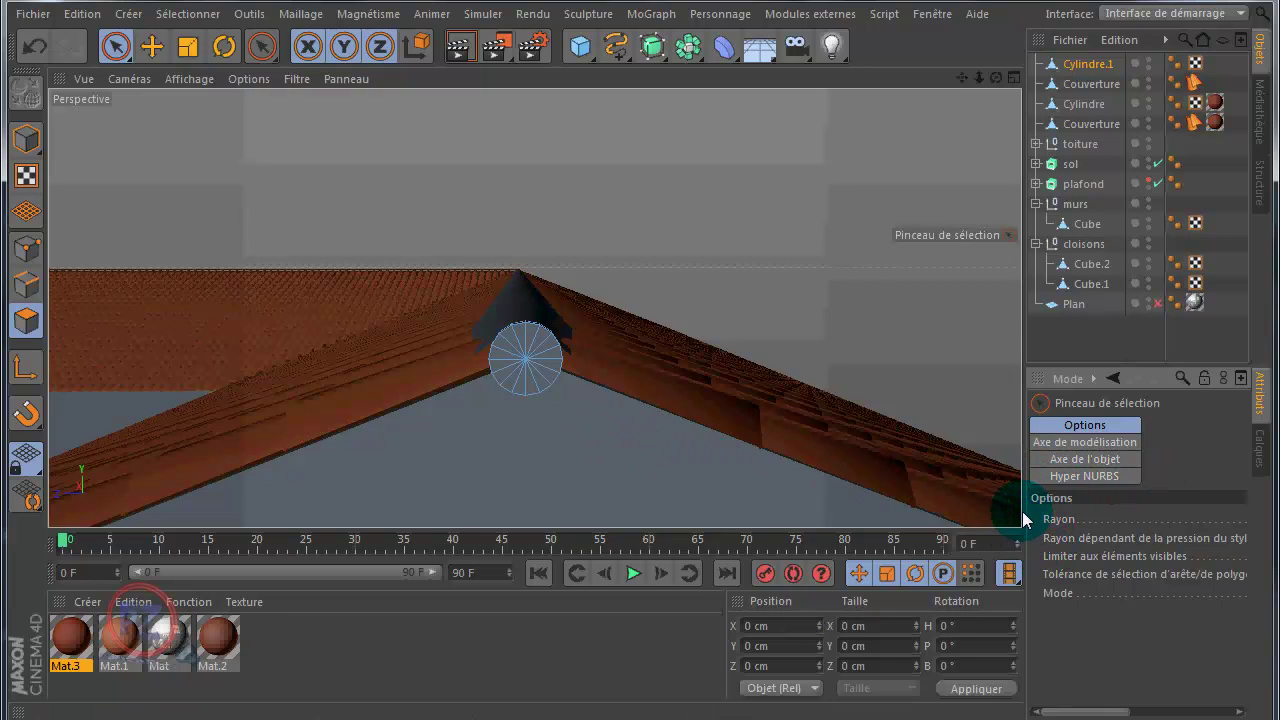
pyautogui.moveTo(1024, 519); pyautogui.dragTo(966, 514)
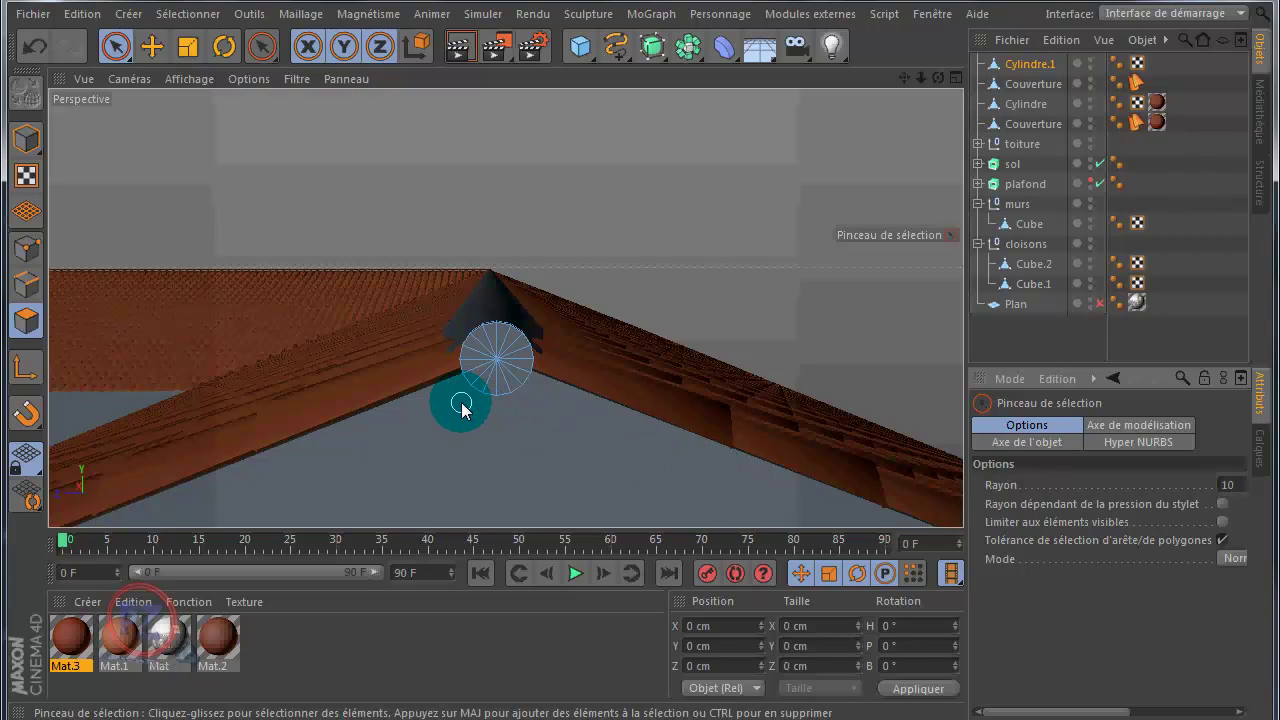
pyautogui.click(27, 249)
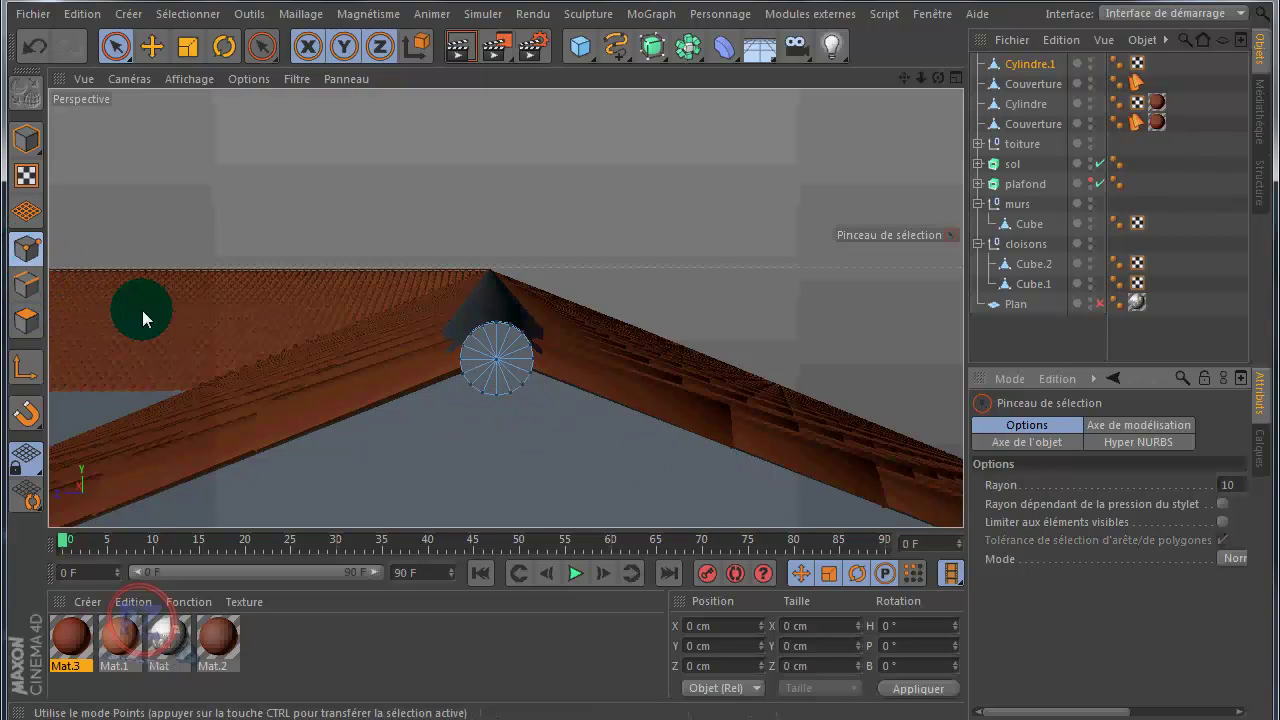
pyautogui.moveTo(466, 404)
pyautogui.mouseDown()
pyautogui.moveTo(471, 386)
pyautogui.moveTo(521, 430)
pyautogui.mouseUp()
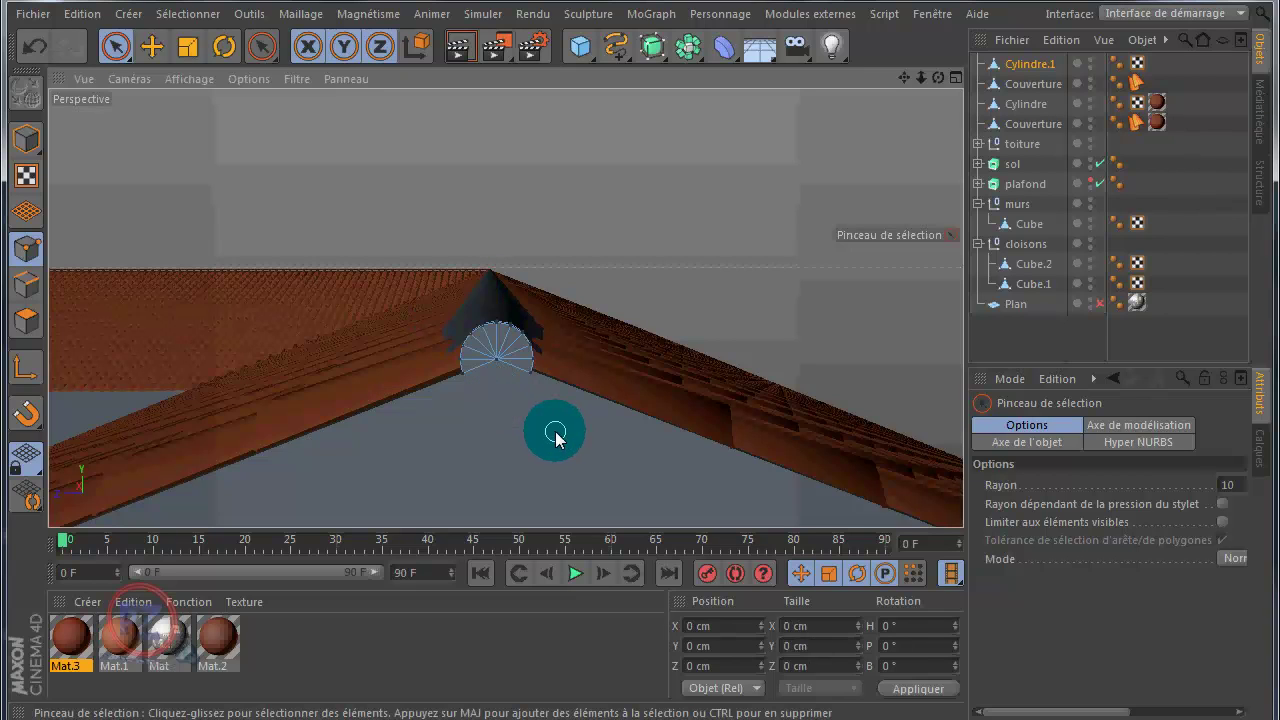
# Apply material Mat.3 to the trimmed cylinder and to the second ridge's Couverture object, and check the roof from several sides
pyautogui.click(1030, 64)
pyautogui.keyDown('alt'); pyautogui.moveTo(592, 210); pyautogui.dragTo(792, 192); pyautogui.keyUp('alt')
pyautogui.keyDown('alt'); pyautogui.moveTo(651, 429); pyautogui.dragTo(640, 379); pyautogui.keyUp('alt')
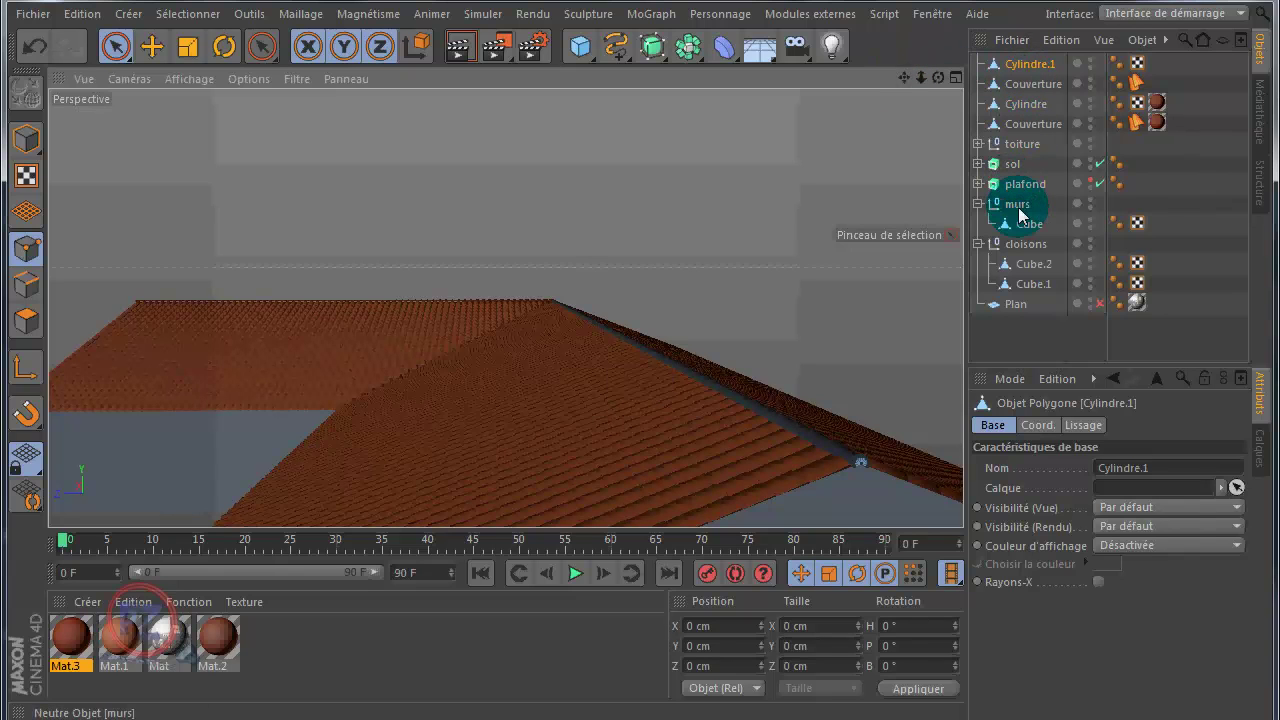
pyautogui.click(1015, 304)
pyautogui.moveTo(932, 82); pyautogui.dragTo(794, 189)
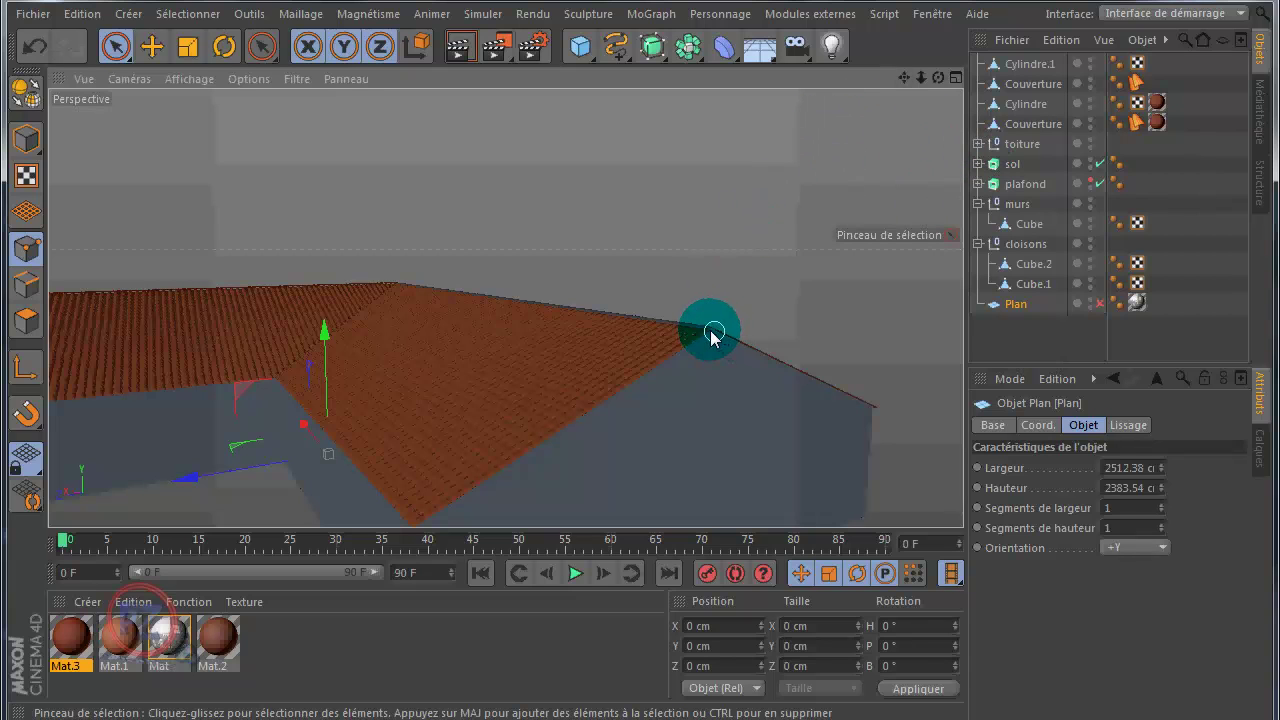
pyautogui.click(1160, 110)
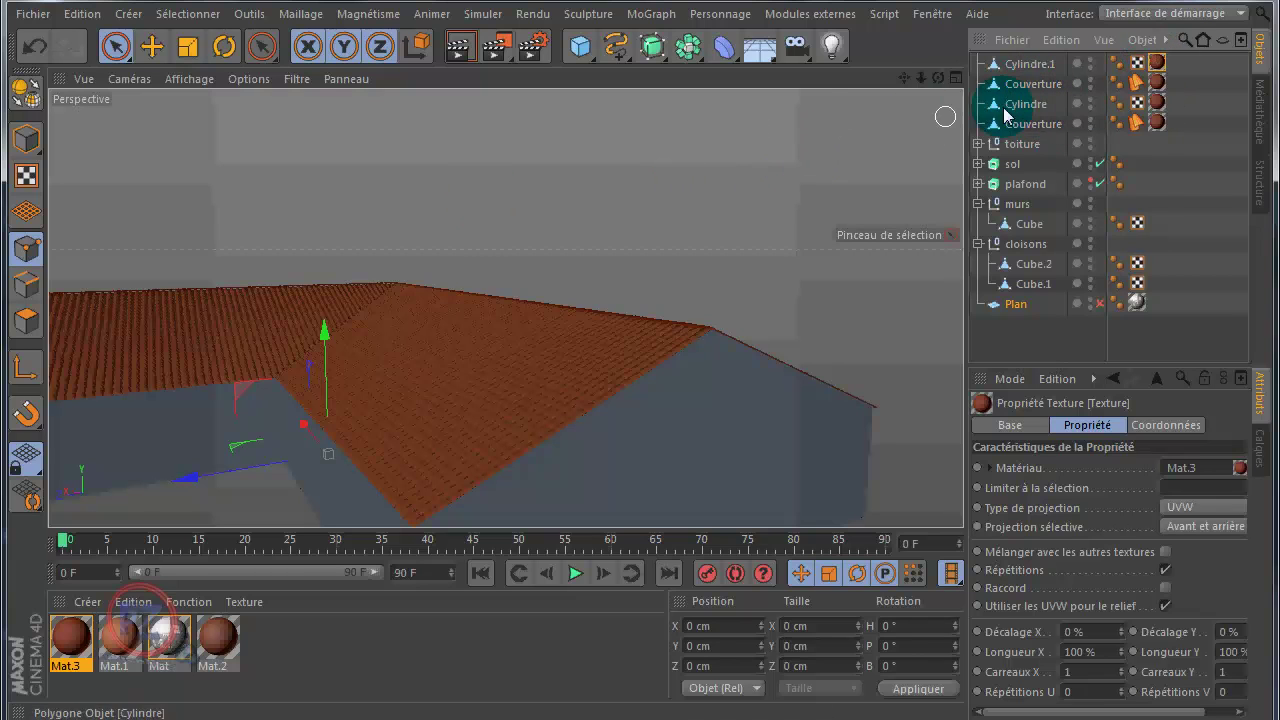
pyautogui.moveTo(634, 380)
pyautogui.keyDown('alt'); pyautogui.mouseDown()
pyautogui.moveTo(617, 389)
pyautogui.moveTo(640, 379)
pyautogui.mouseUp(); pyautogui.keyUp('alt')
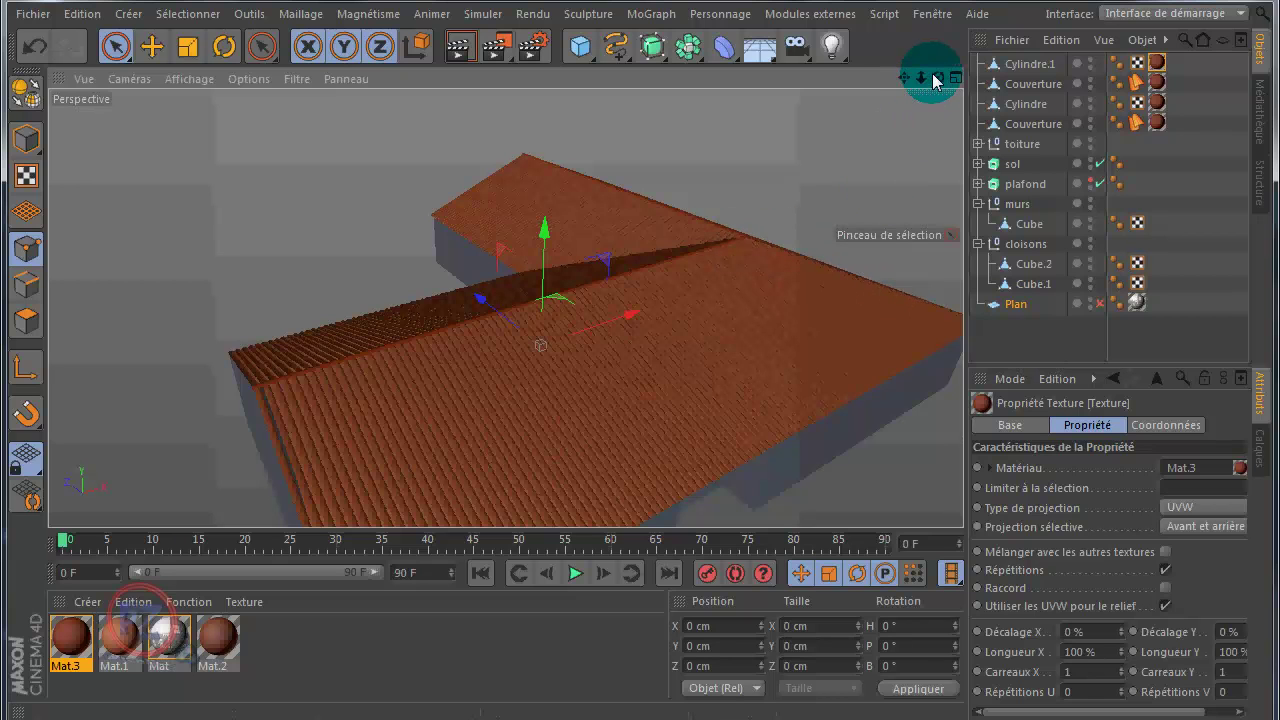
pyautogui.moveTo(943, 83); pyautogui.dragTo(908, 77)
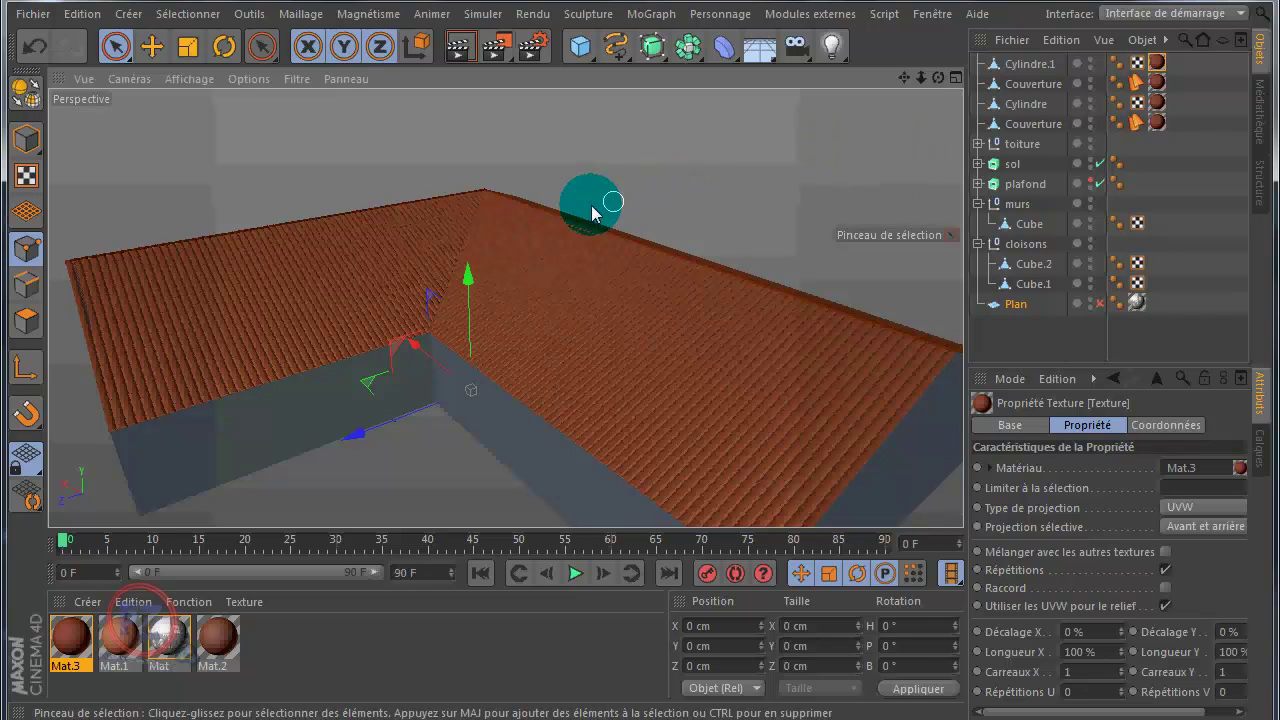
pyautogui.keyDown('alt'); pyautogui.moveTo(609, 386); pyautogui.dragTo(752, 137); pyautogui.keyUp('alt')
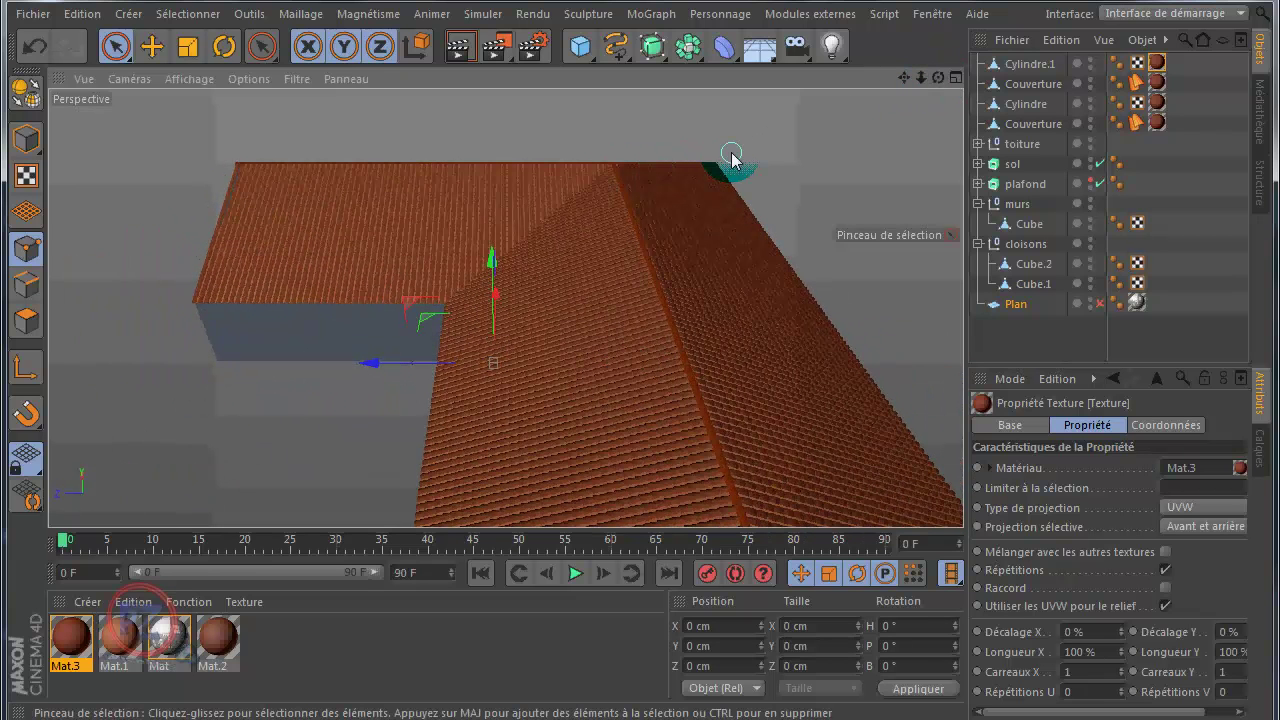